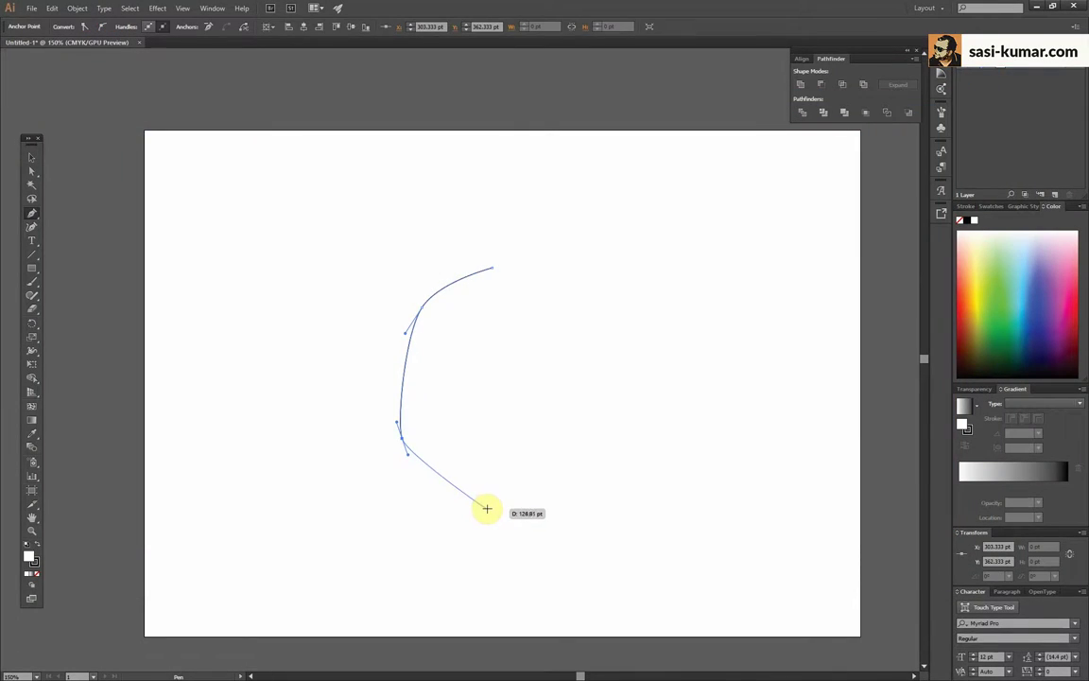
Finish the ear outline and place a brown-filled inner ear shape inside it
click(493, 508)
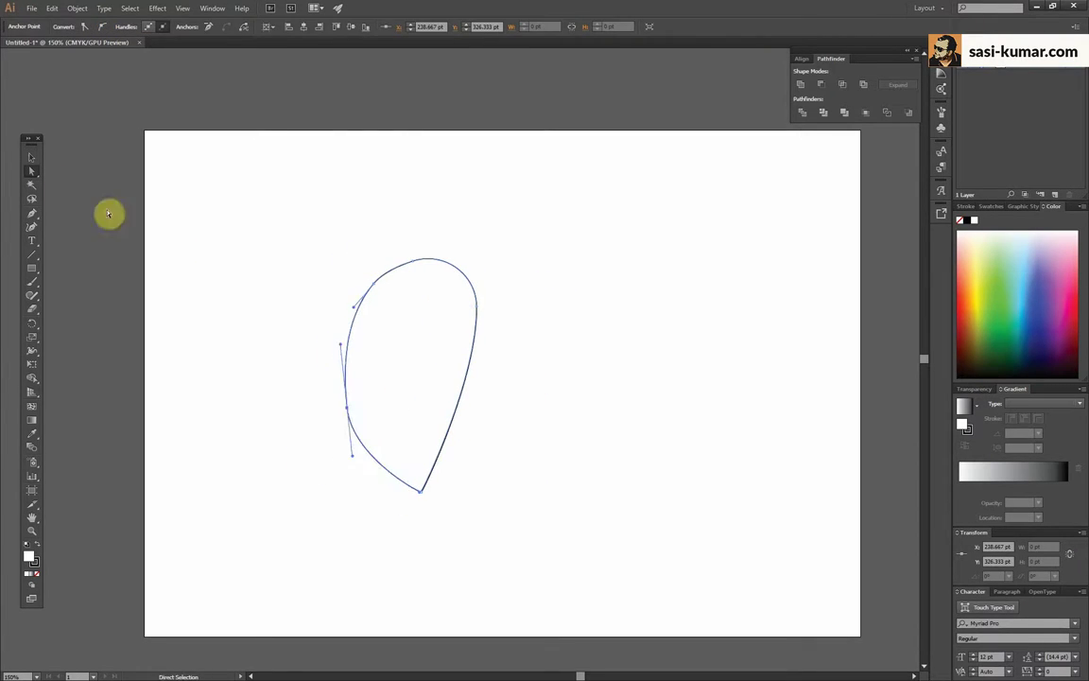
key(v)
click(404, 369)
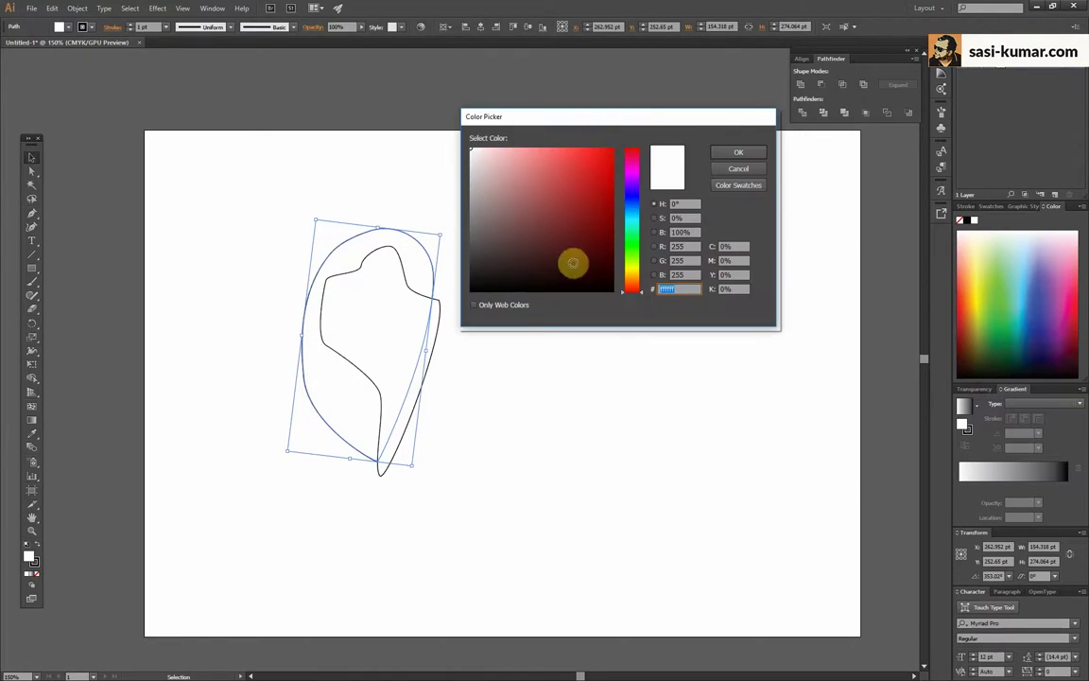
drag(574, 263, 520, 155)
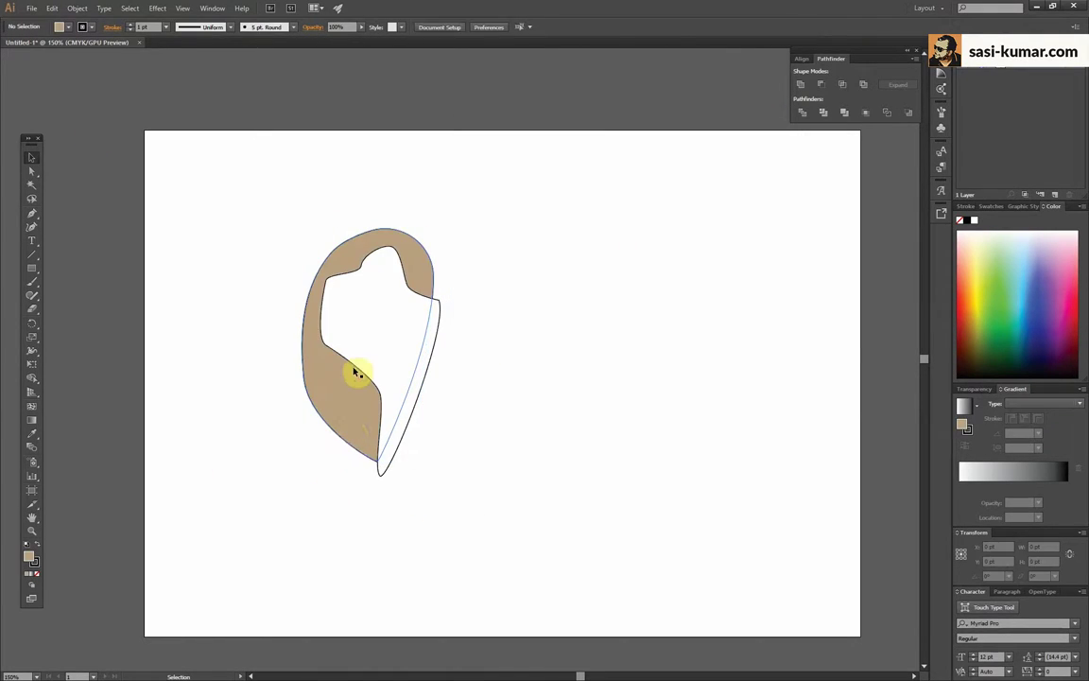
key(Return)
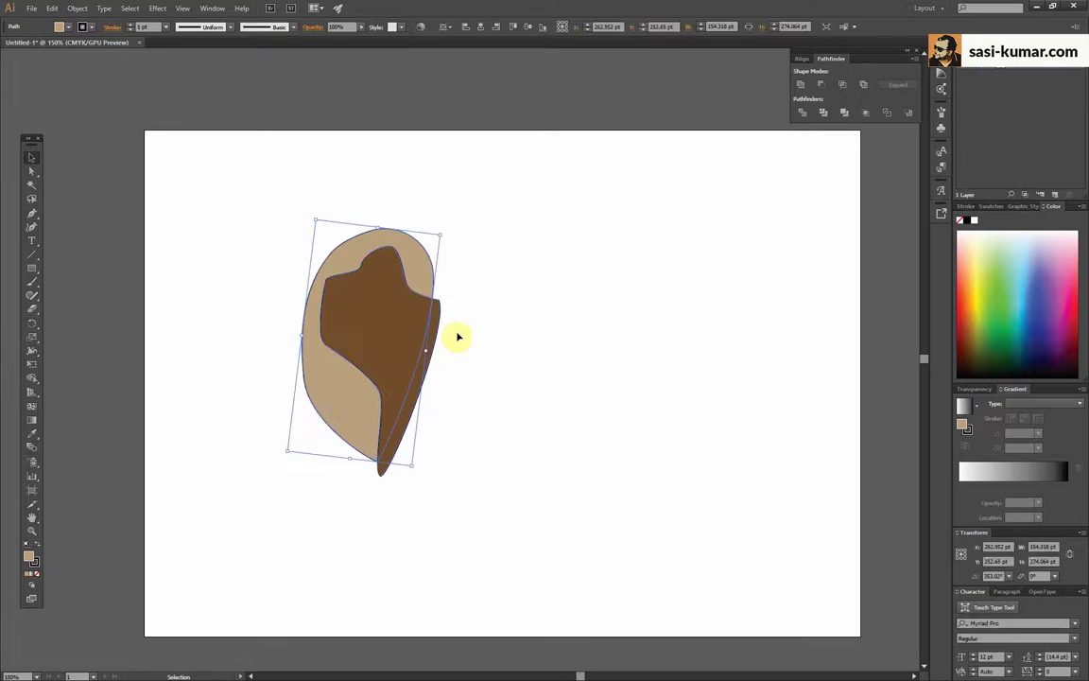
click(457, 335)
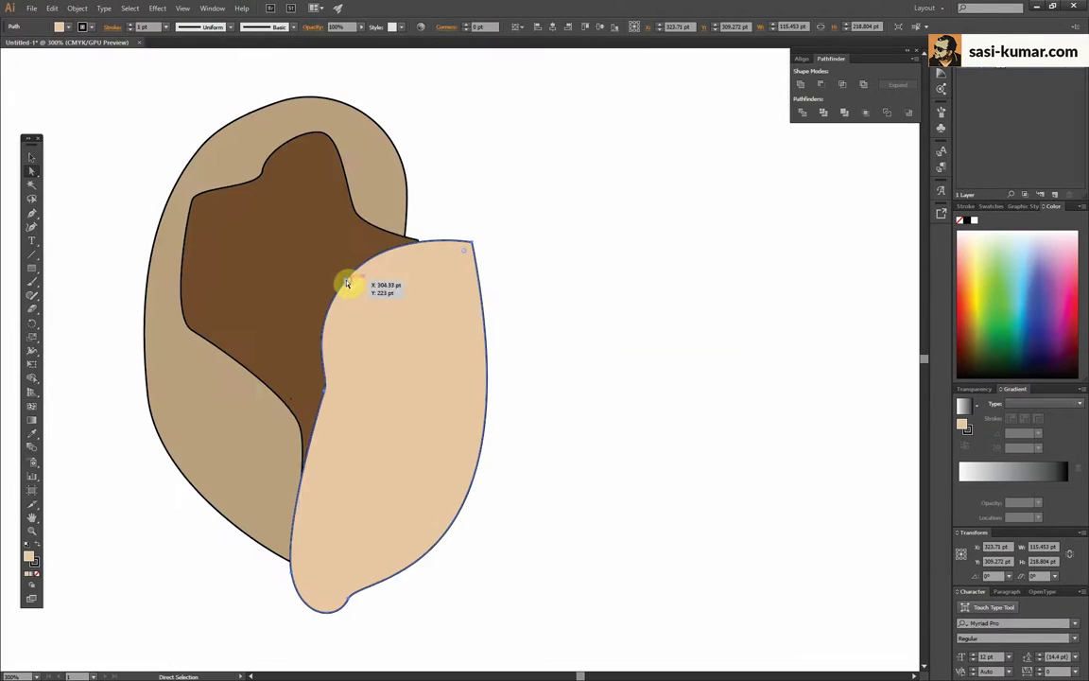
Move the back tan ear shape's left side to the right
key(v)
key(ctrl+minus)
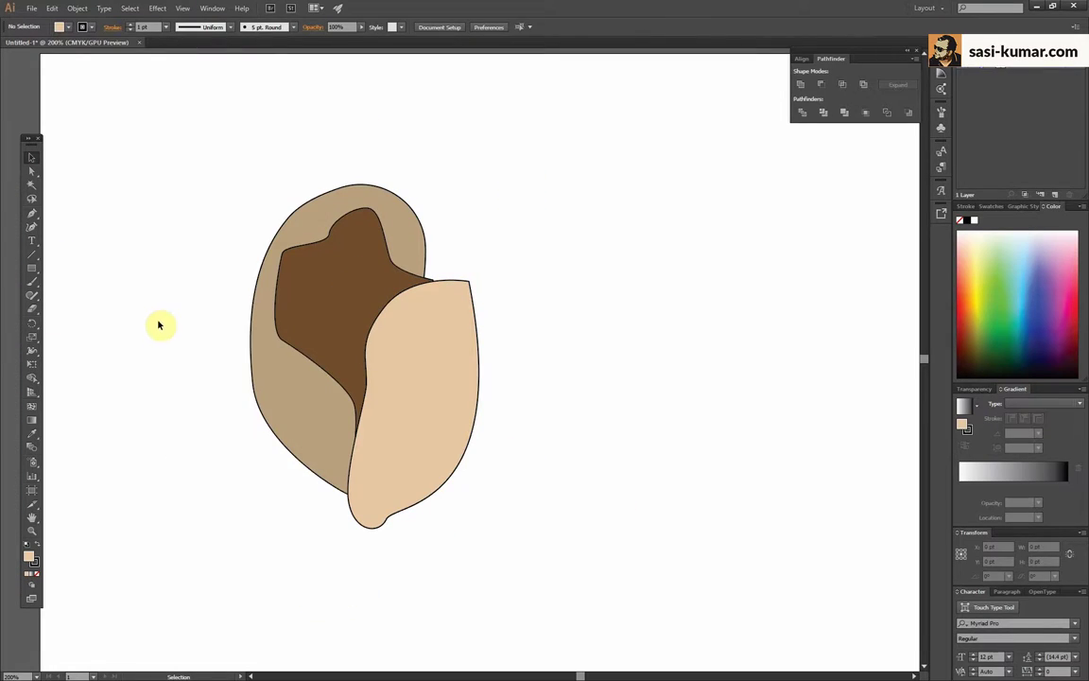
click(249, 350)
key(a)
click(197, 226)
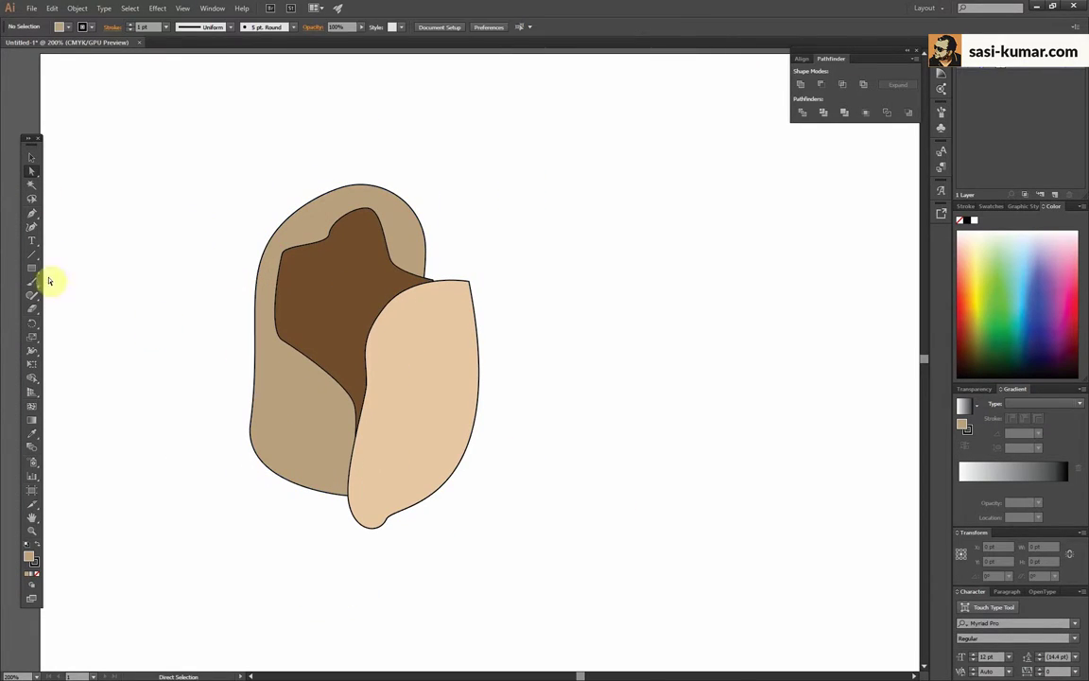
mouse_move(251, 424)
mouse_down()
mouse_move(265, 422)
mouse_move(235, 370)
mouse_up()
Draw the big tan head shape and a black oval nose above it
key(p)
click(358, 510)
click(486, 157)
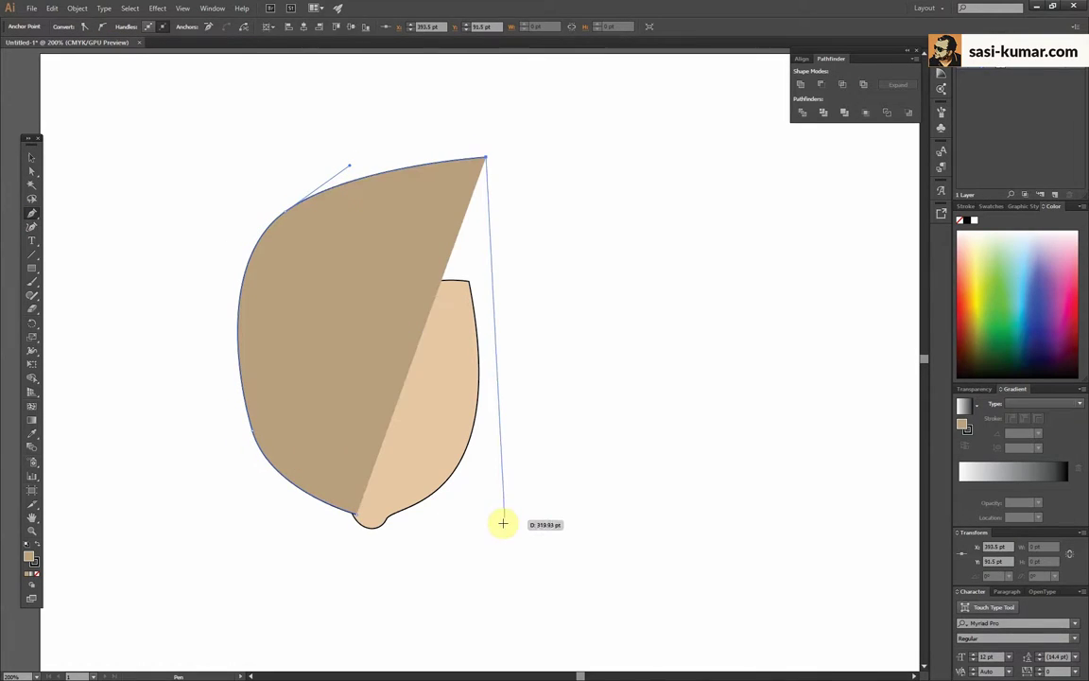
click(486, 525)
drag(359, 515, 349, 532)
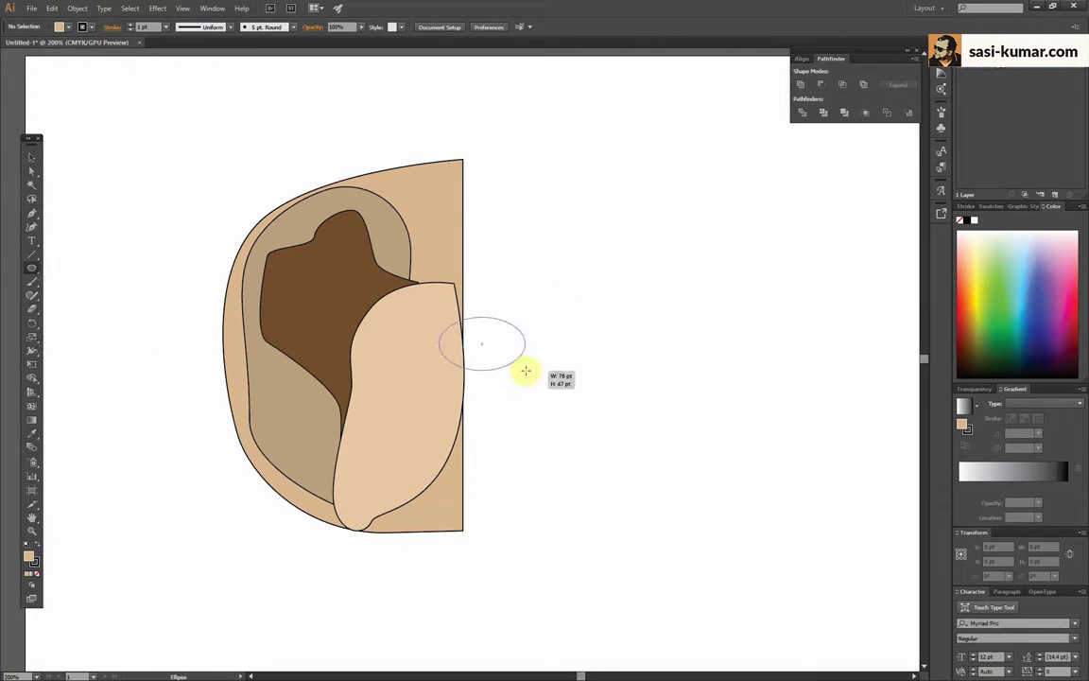
drag(526, 370, 529, 372)
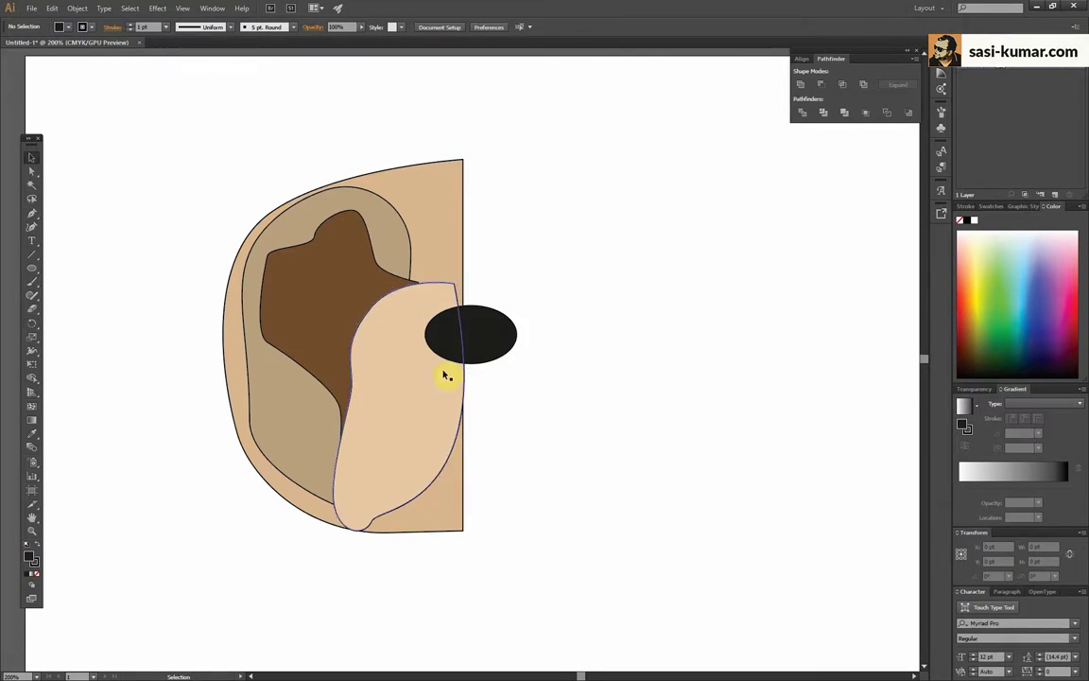
mouse_move(454, 354)
mouse_down()
mouse_move(447, 342)
mouse_move(375, 385)
mouse_up()
Draw a light cream muzzle shape below the nose and refine its top curve
key(p)
click(463, 270)
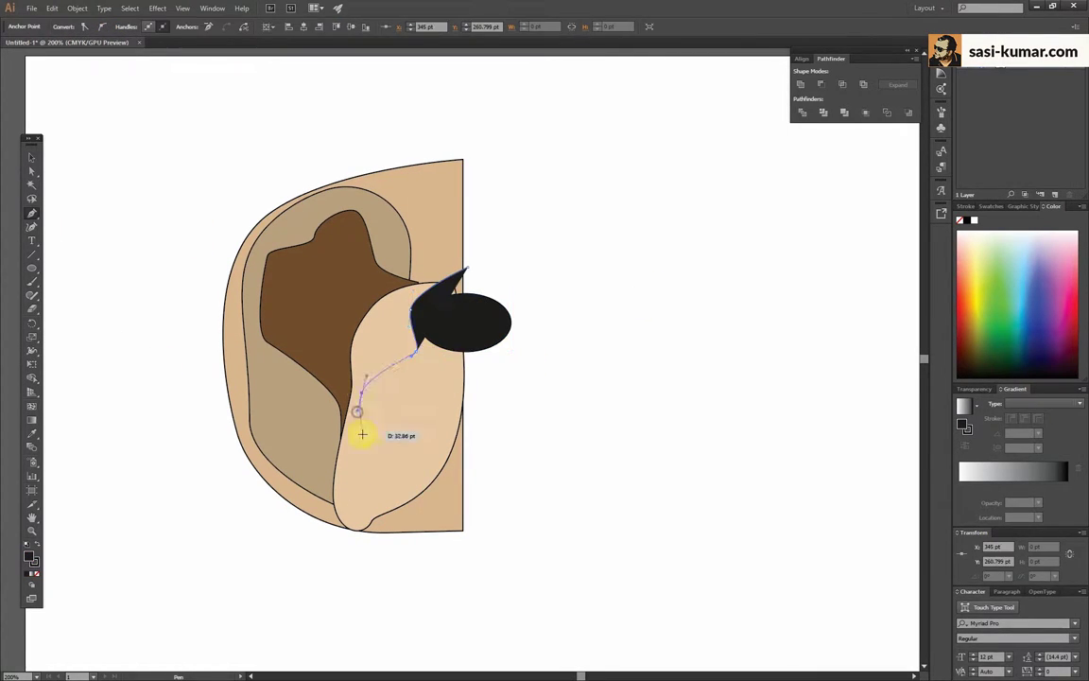
drag(380, 605, 404, 583)
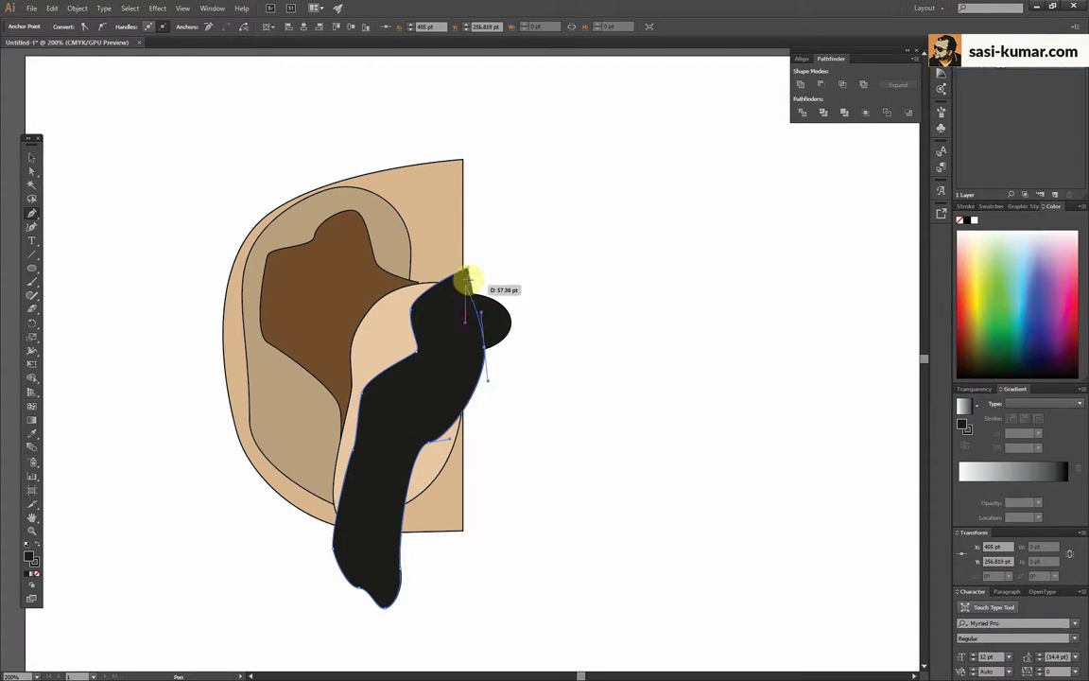
drag(465, 279, 428, 394)
click(165, 128)
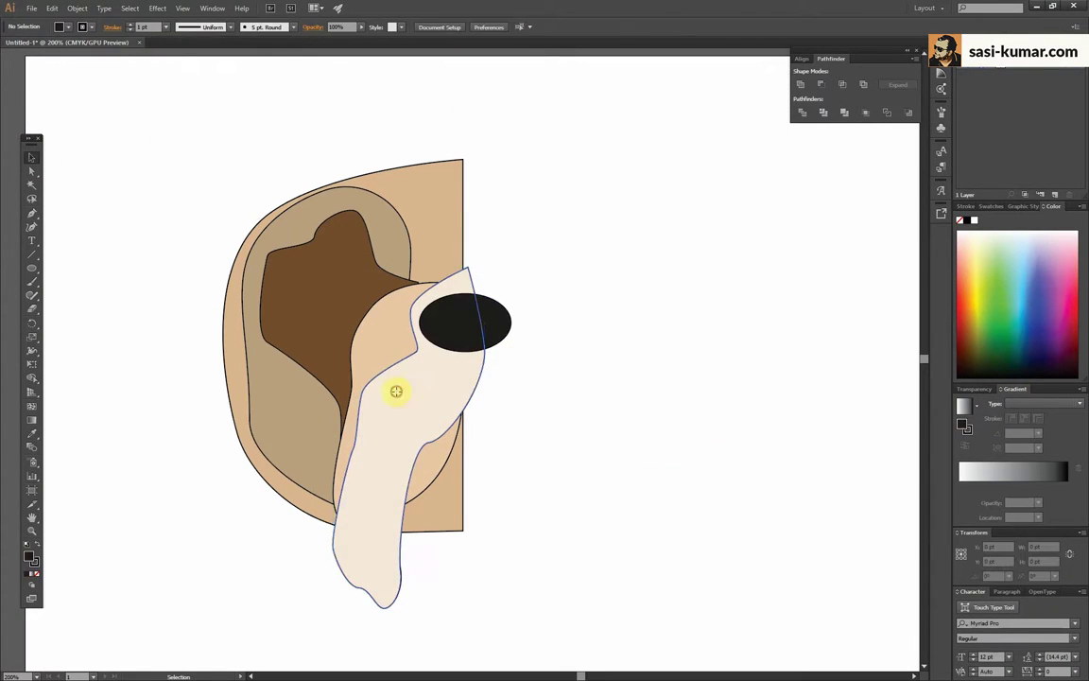
key(a)
drag(467, 268, 478, 273)
drag(430, 424, 431, 425)
click(619, 409)
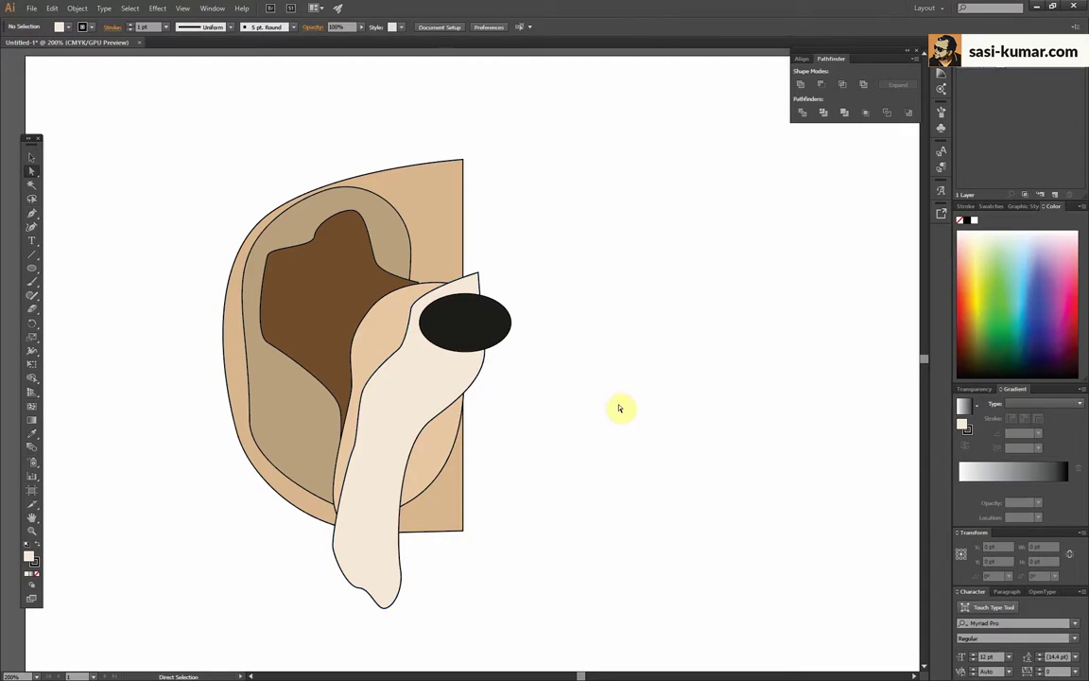
Draw a drooping right jowl and merge it with the muzzle shape
click(466, 274)
drag(525, 322, 527, 337)
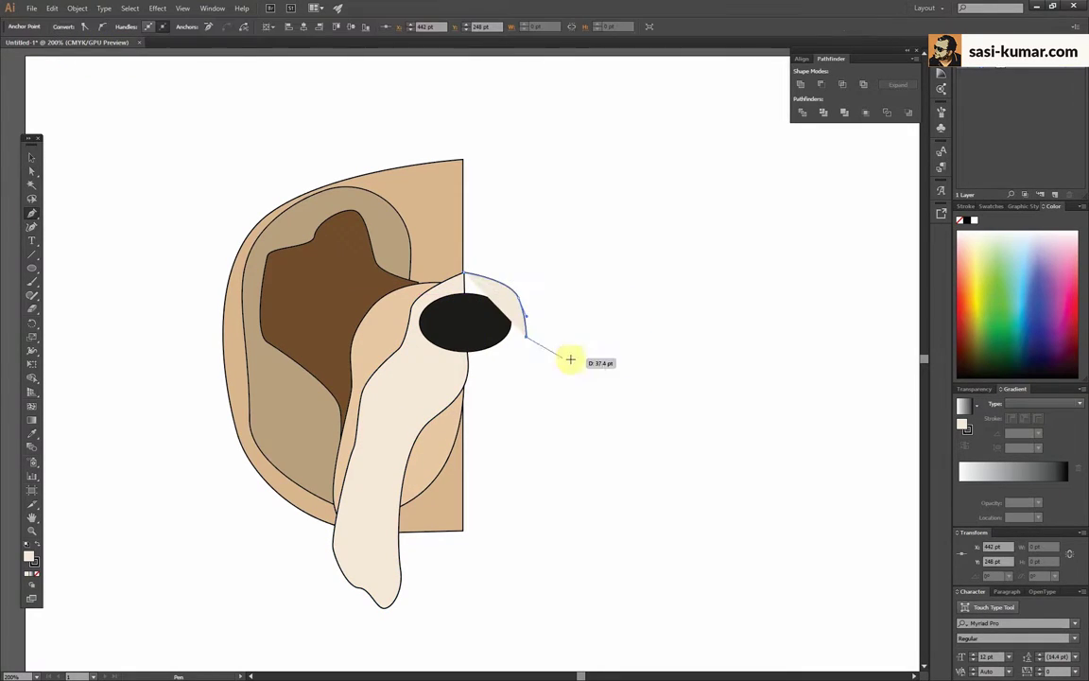
drag(629, 588, 547, 455)
mouse_move(463, 383)
mouse_down()
mouse_move(469, 390)
mouse_move(397, 444)
mouse_up()
key(a)
scroll(384, 405, up, 3)
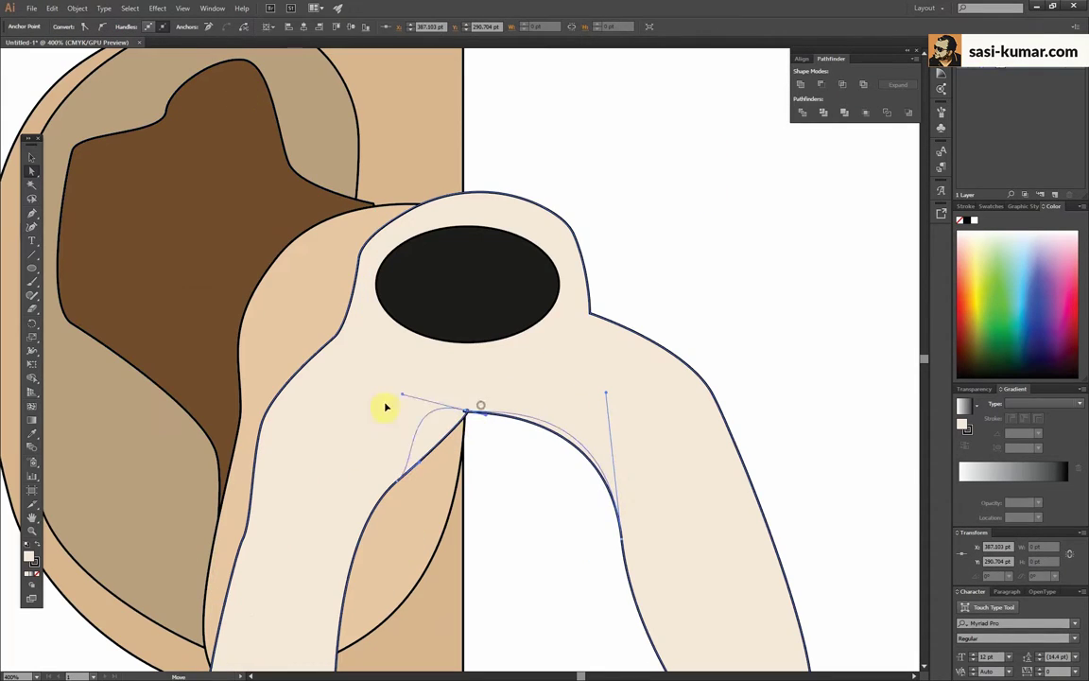
click(705, 231)
scroll(685, 544, down, 3)
Draw the cream lower jaw shape beneath the jowls
click(397, 467)
drag(477, 413, 546, 417)
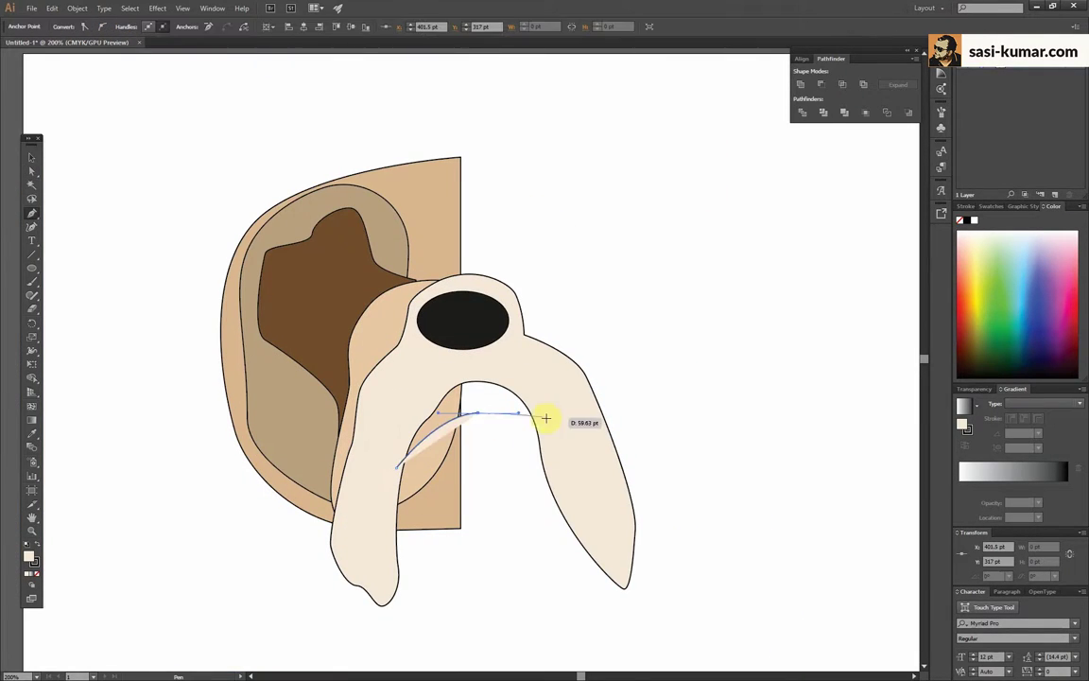
drag(516, 537, 463, 545)
click(390, 469)
key(v)
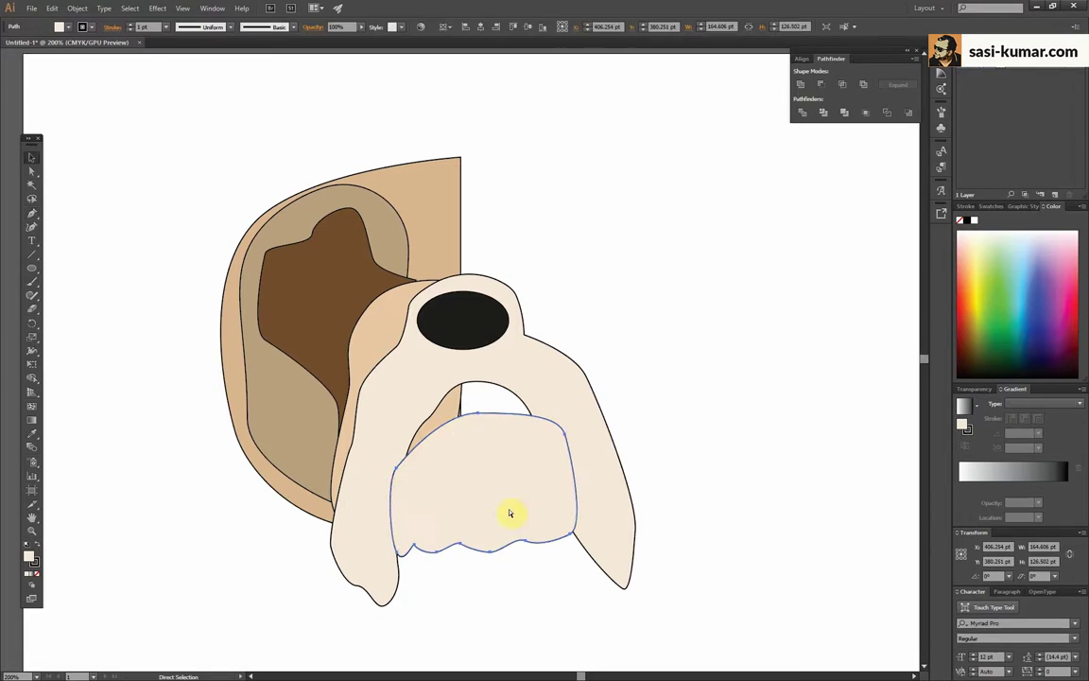
click(511, 511)
Reshape the jaw's sides to follow the jowls and make its bottom edge wavy
click(693, 308)
key(ctrl+z)
key(ctrl+plus)
click(32, 171)
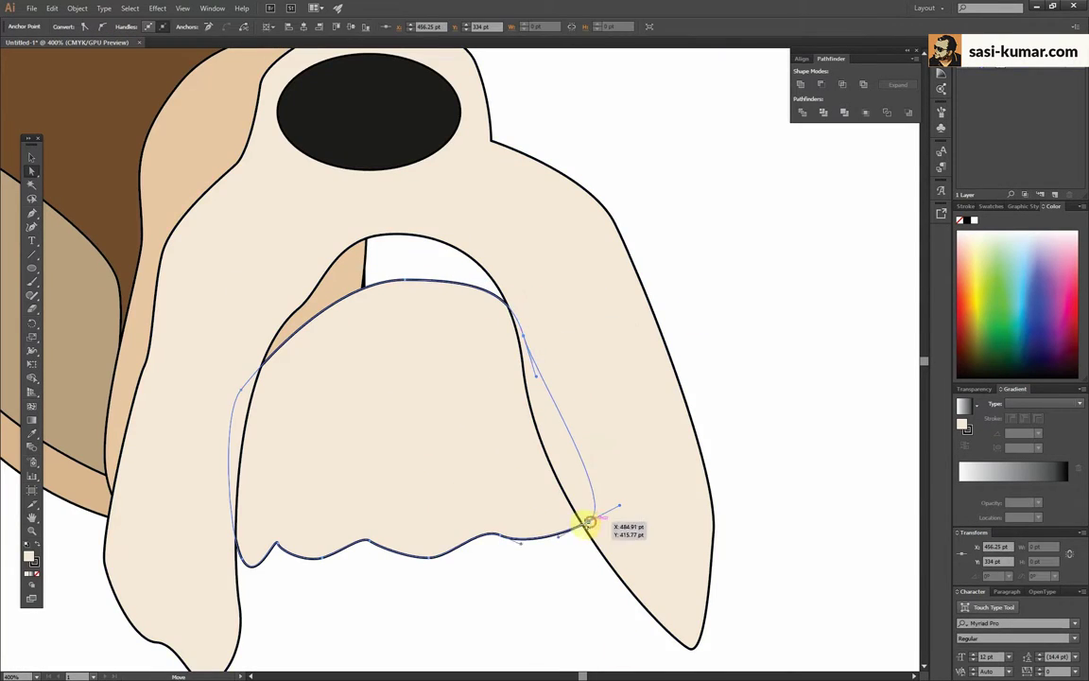
drag(597, 515, 591, 523)
drag(232, 421, 257, 368)
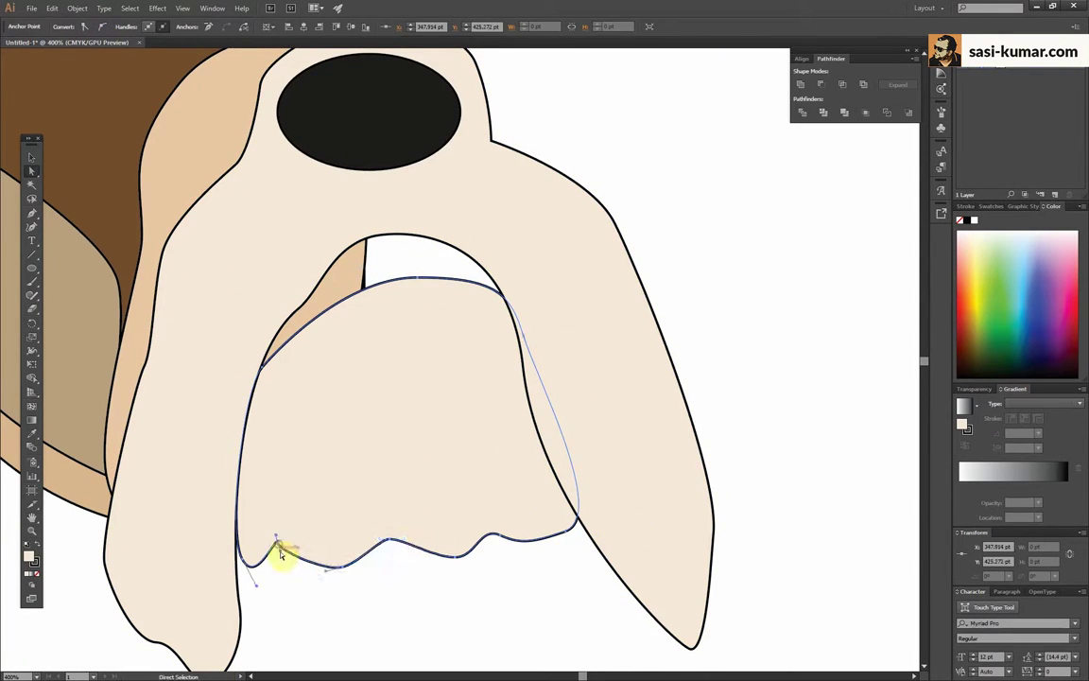
drag(378, 550, 382, 548)
click(31, 157)
key(ctrl+minus)
key(ctrl+minus)
click(619, 288)
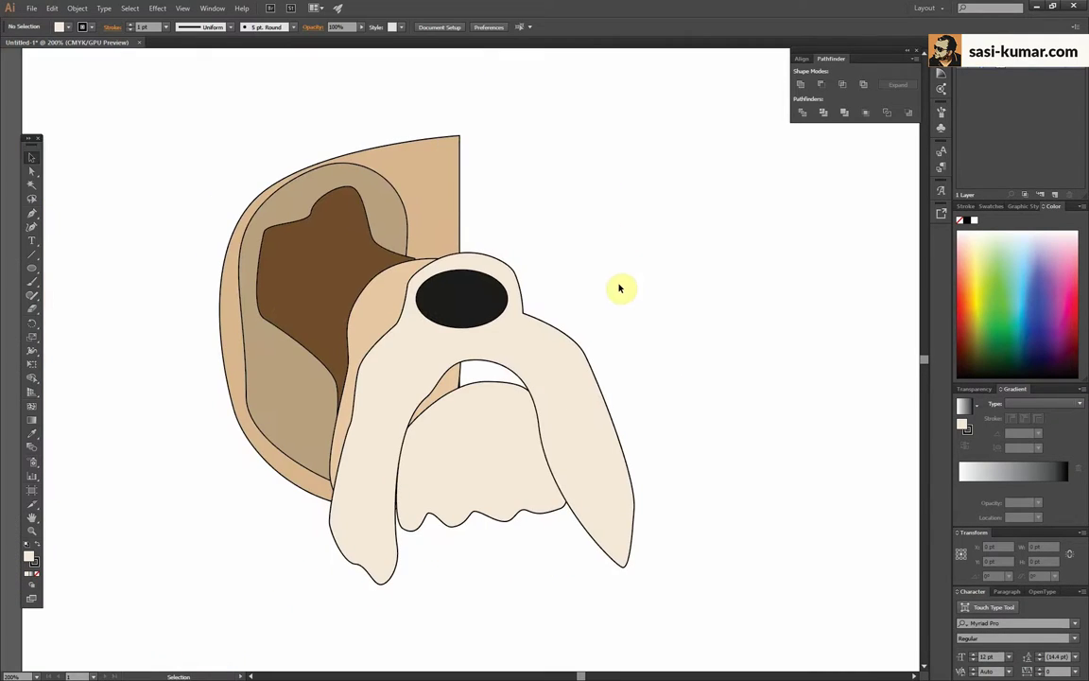
drag(404, 592, 411, 574)
Fill the shadow sliver along the left jowl dark grey
scroll(391, 484, down, 5)
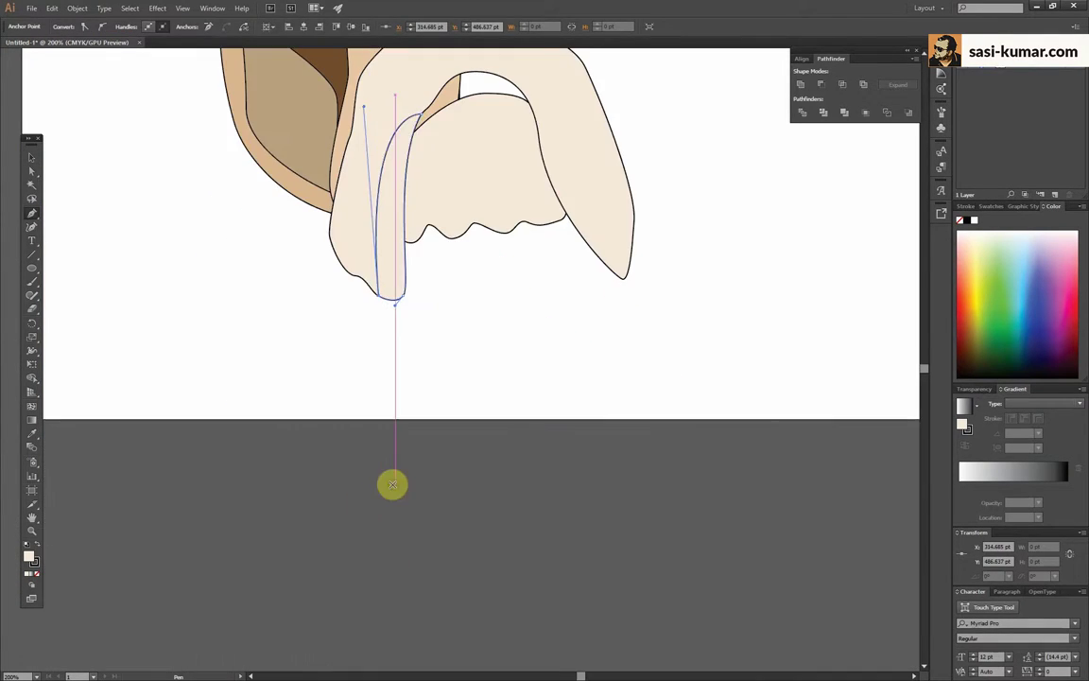
scroll(430, 557, up, 4)
double_click(31, 558)
click(729, 150)
click(626, 610)
key(a)
drag(214, 448, 378, 528)
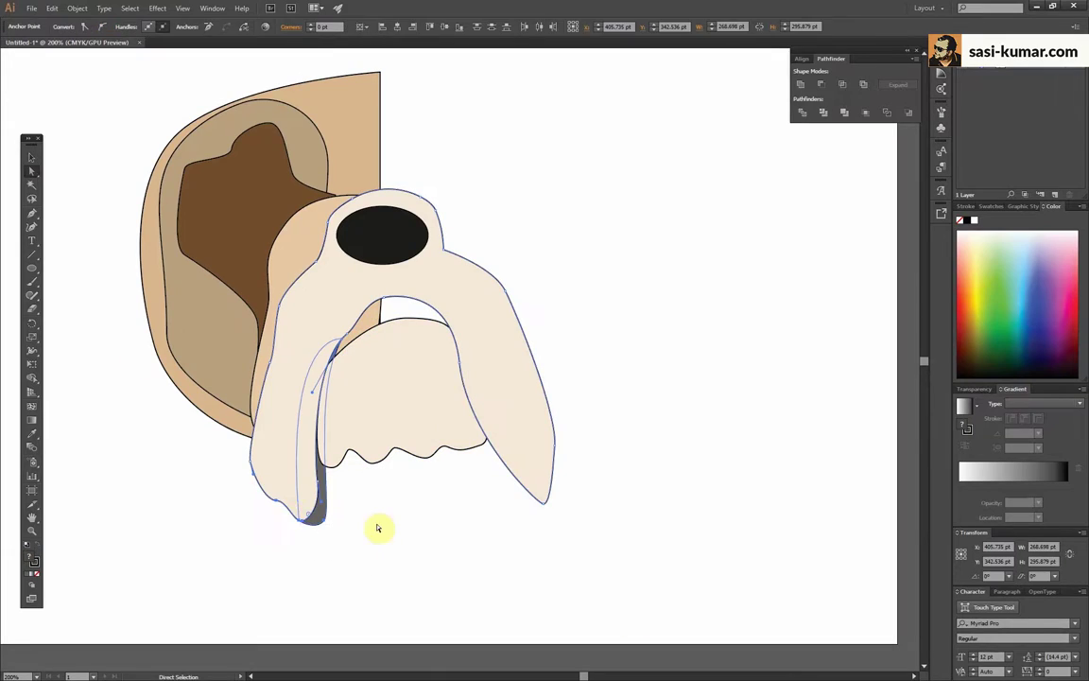
click(481, 502)
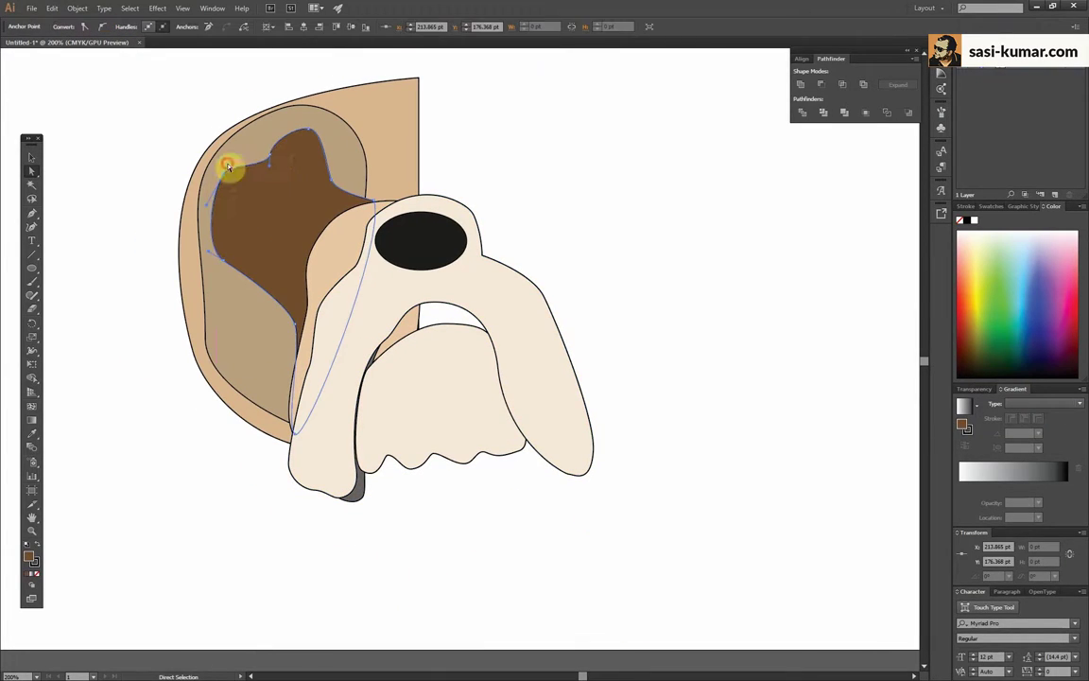
Draw a shadow under the right jowl and send it behind the face
scroll(582, 257, up, 3)
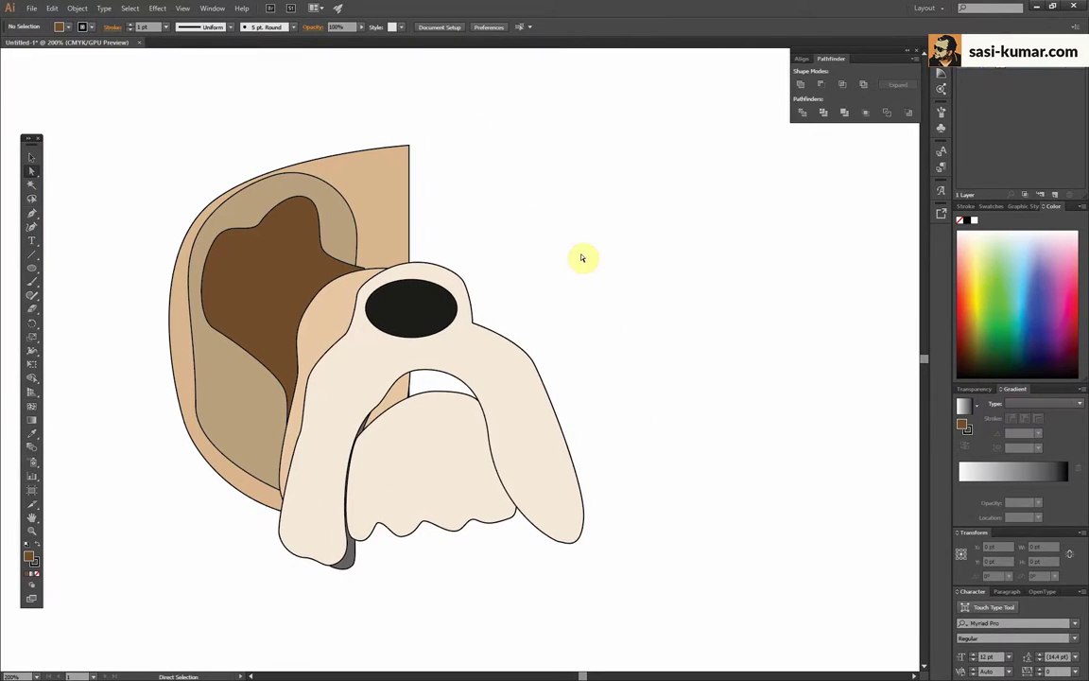
click(34, 219)
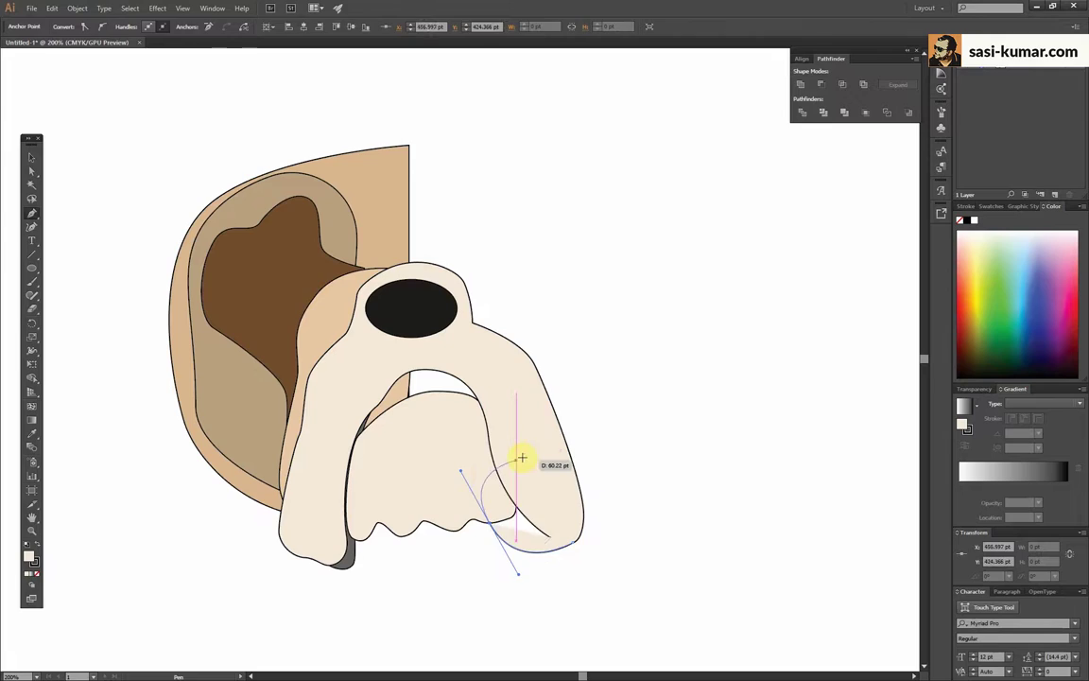
click(572, 559)
mouse_move(513, 508)
mouse_down()
mouse_move(531, 505)
mouse_move(516, 515)
mouse_up()
key(ctrl+shift+bracketleft)
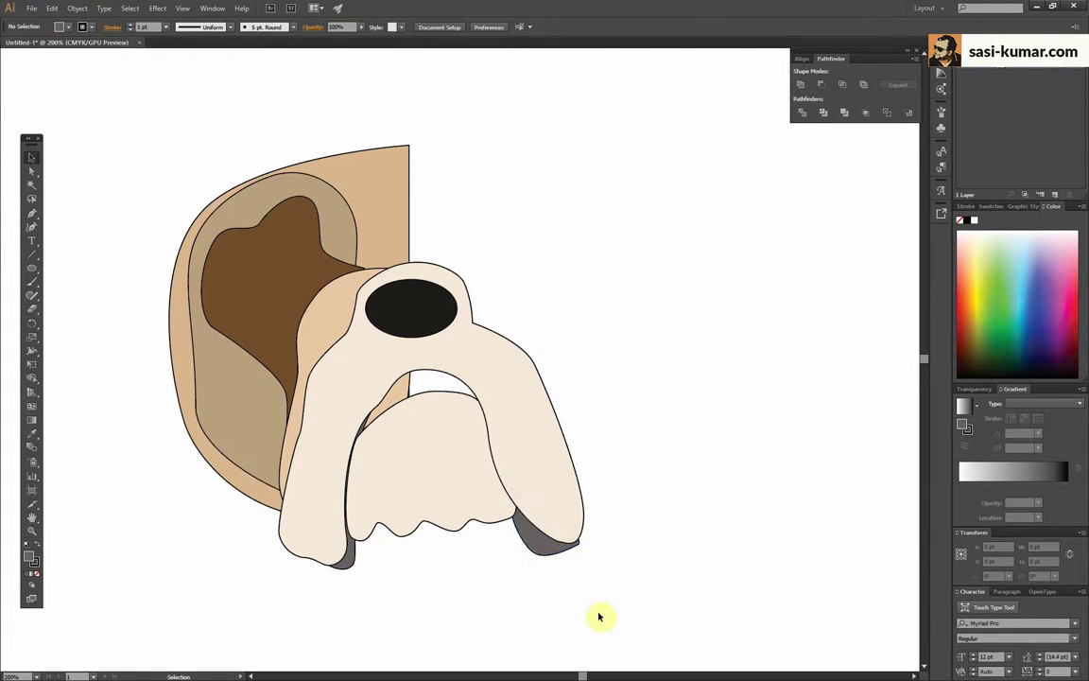
key(a)
scroll(572, 546, up, 3)
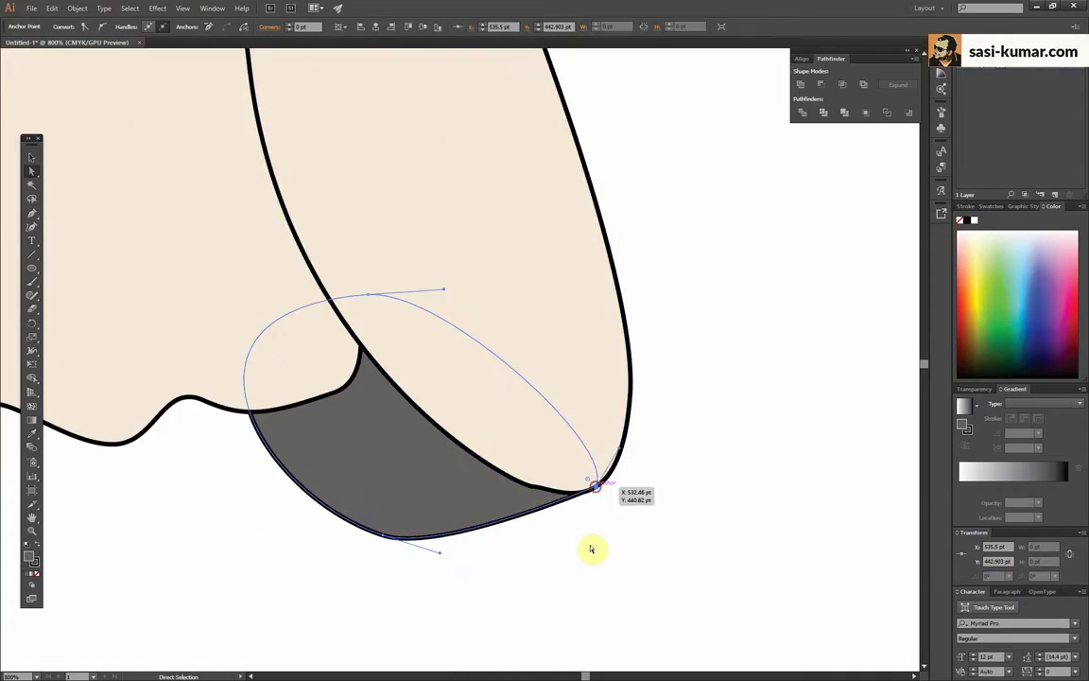
scroll(591, 550, down, 3)
key(v)
click(242, 114)
scroll(450, 373, up, 3)
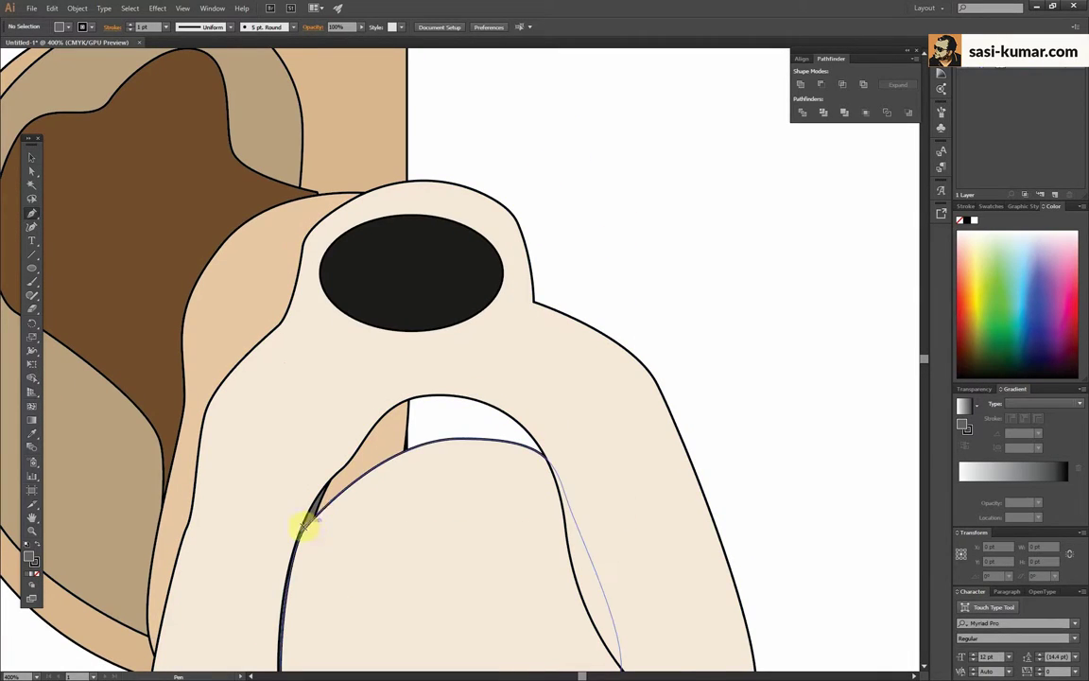
scroll(303, 525, down, 3)
Add a dark grey mouth interior behind the muzzle shapes
drag(416, 430, 487, 366)
click(31, 157)
key(ctrl+[)
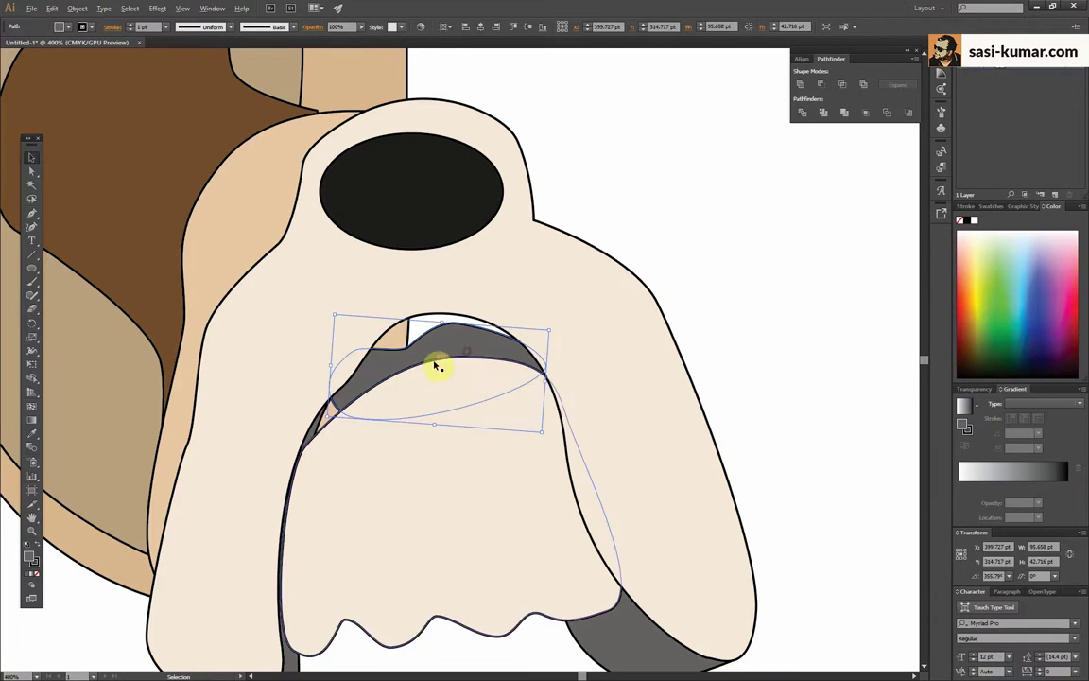
key(ctrl+[)
key(ctrl+shift+a)
Fill the tongue shape inside the mouth with red-orange
click(500, 370)
click(967, 294)
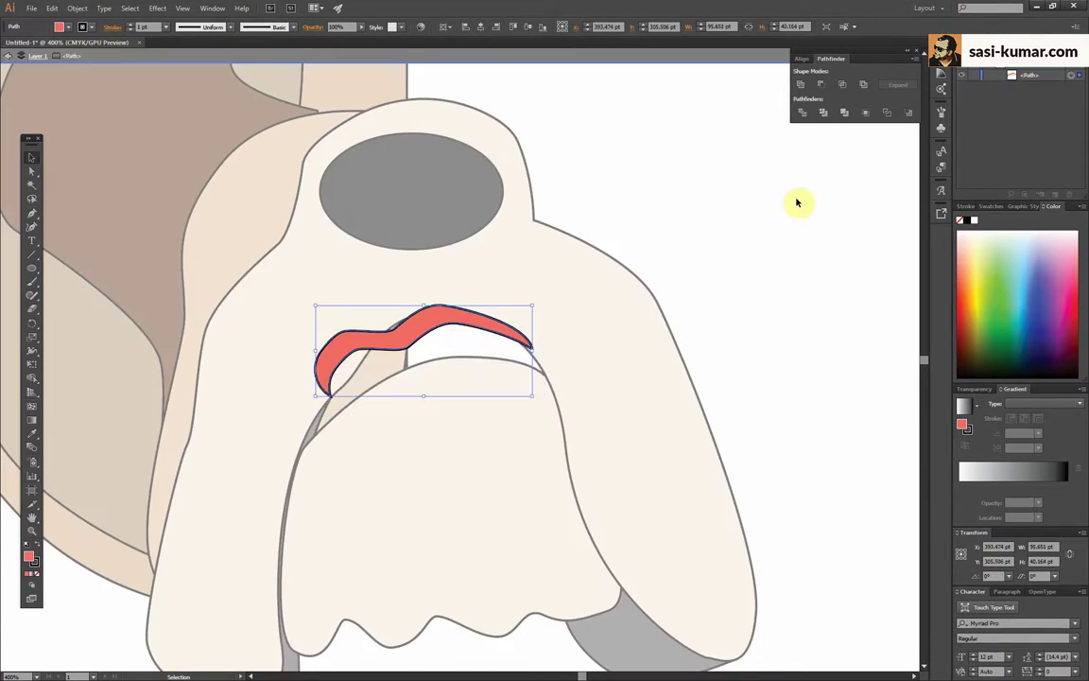
click(451, 386)
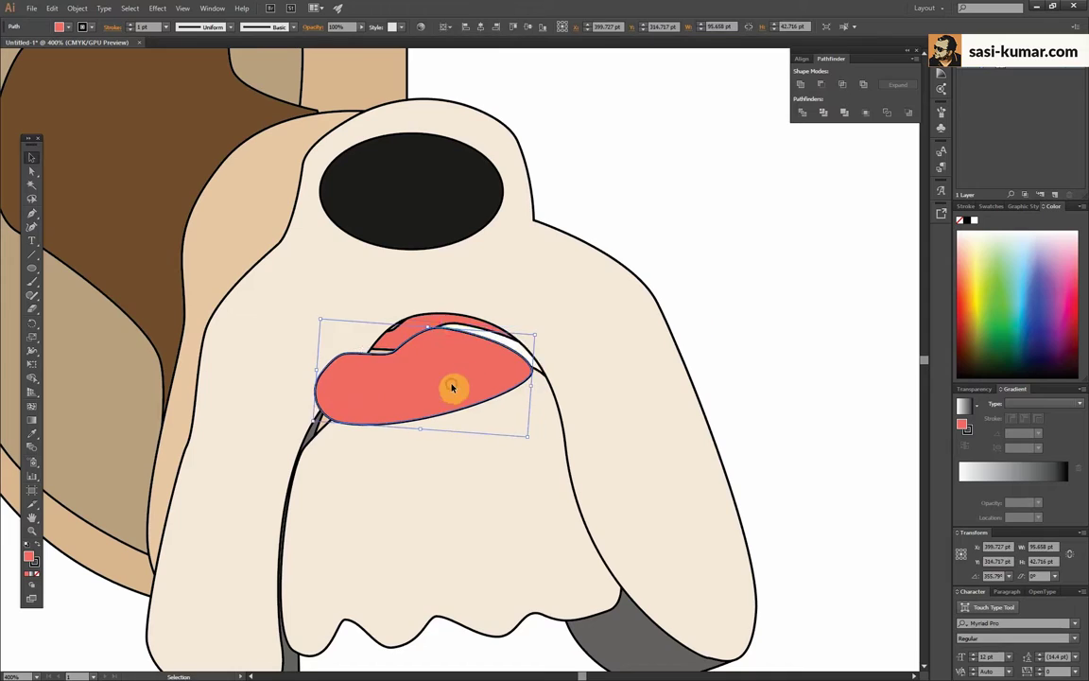
key(v)
key(ctrl+shift+a)
click(369, 407)
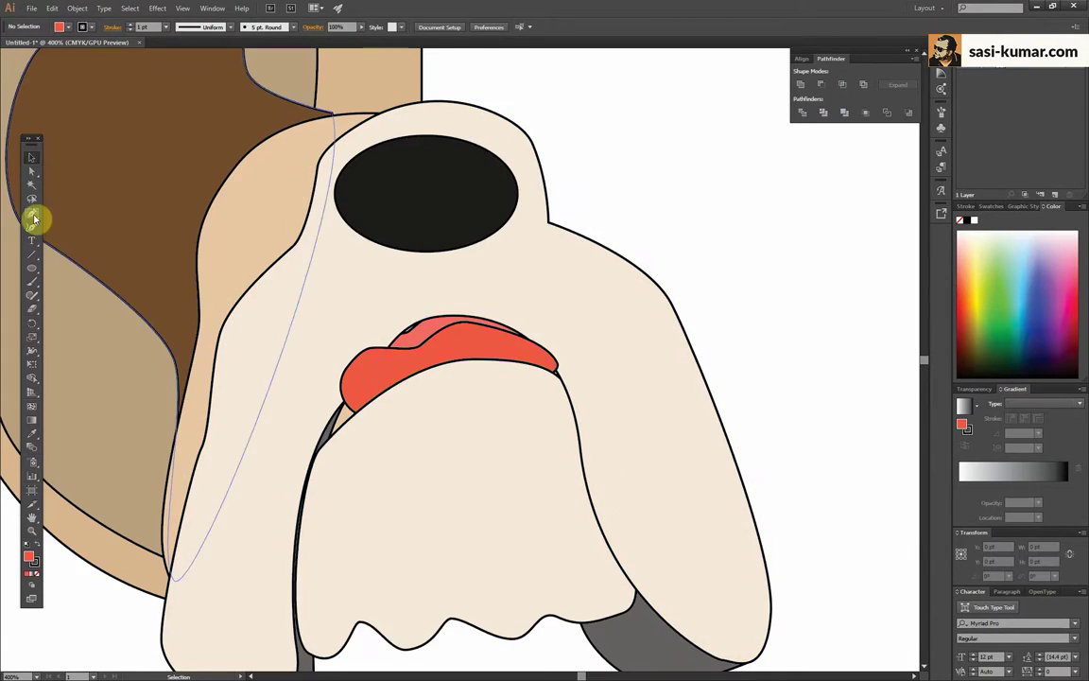
Add a white tooth at the tongue tip and smooth the face outline curve
drag(312, 395, 323, 438)
key(d)
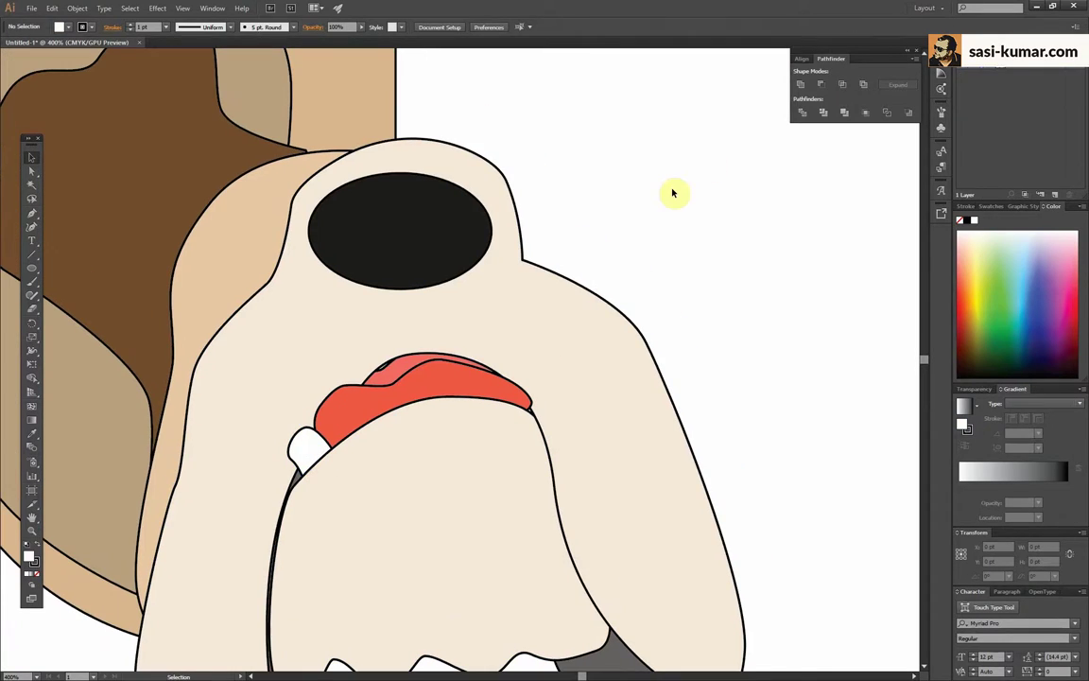
click(522, 261)
drag(544, 273, 548, 276)
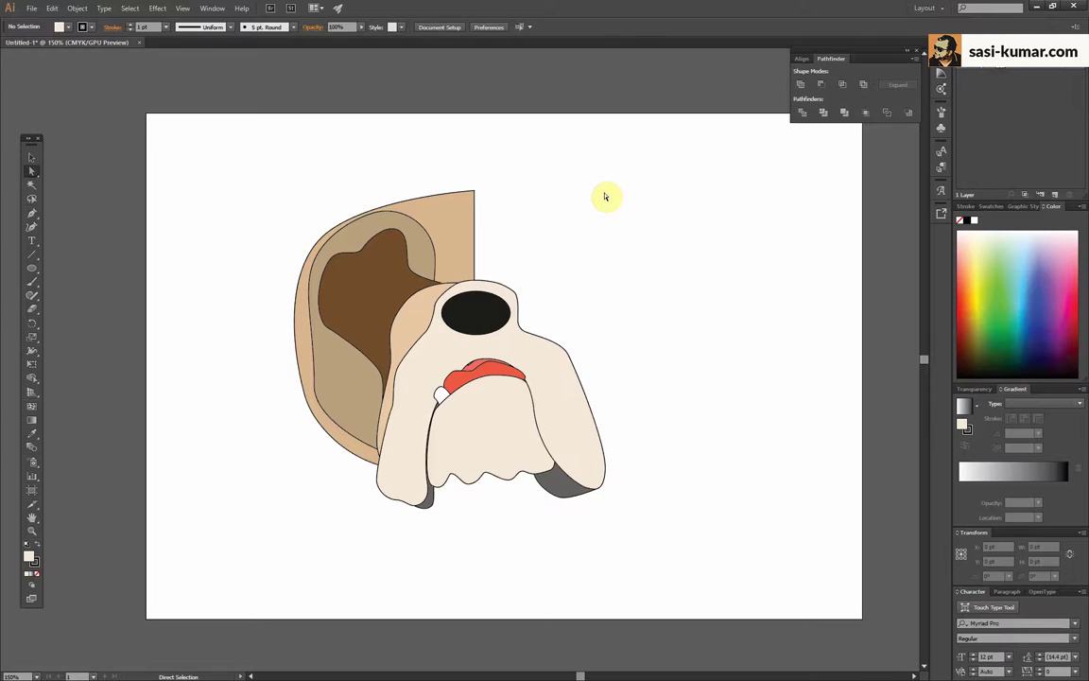
Reflect a copy of the half head, join the halves, and send the head shape to back
key(ctrl+a)
click(31, 157)
key(o)
key(Return)
click(627, 286)
drag(598, 247, 439, 260)
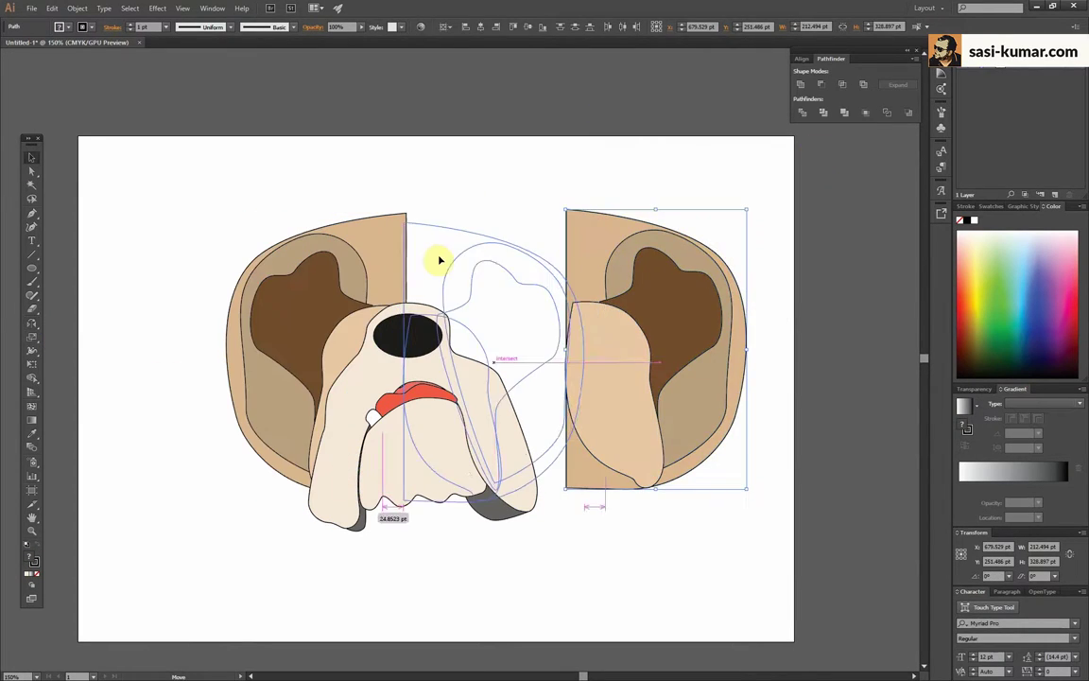
key(ctrl+equal)
right_click(382, 252)
click(540, 451)
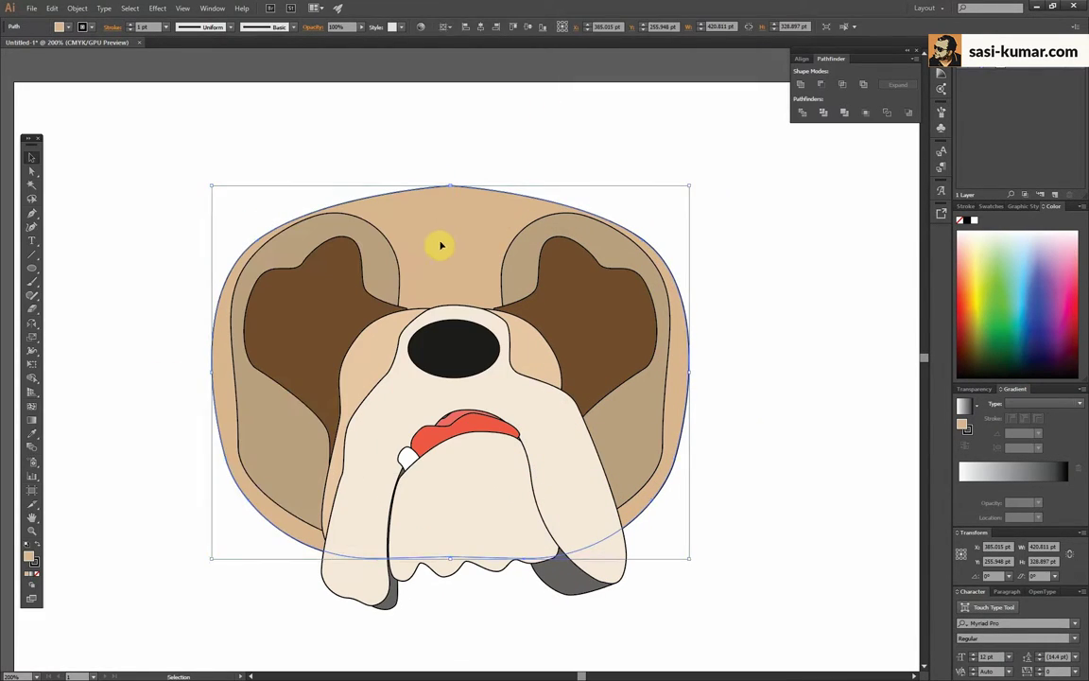
Reshape and even out the curve along the top of the head
key(a)
key(ctrl+equal)
key(ctrl+equal)
key(ctrl+equal)
mouse_move(381, 338)
mouse_down()
mouse_move(354, 288)
mouse_move(486, 292)
mouse_up()
drag(474, 243, 506, 282)
key(ctrl+minus)
key(ctrl+minus)
key(ctrl+minus)
click(675, 331)
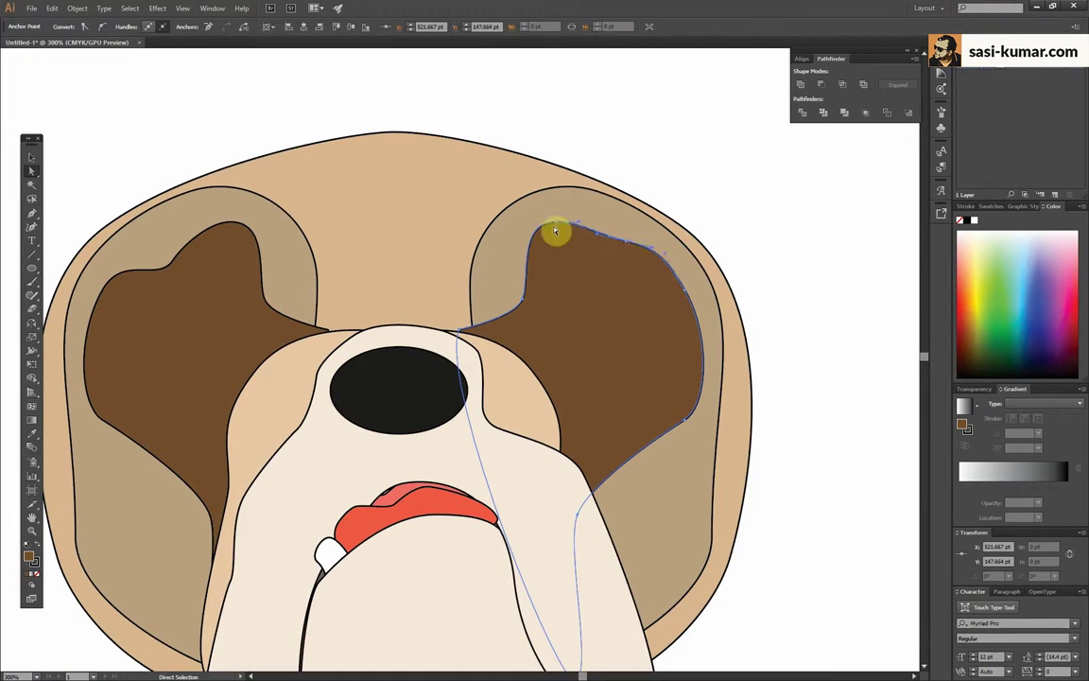
click(784, 311)
key(ctrl+minus)
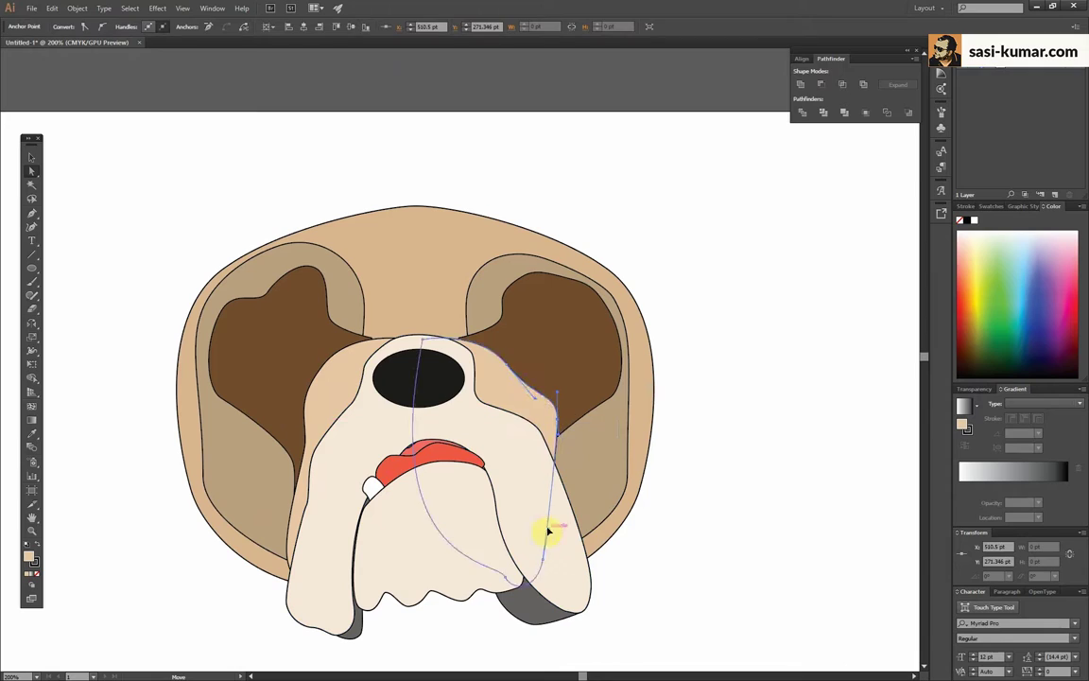
Pull the right jowl's top anchor upward in isolation mode
click(483, 356)
key(v)
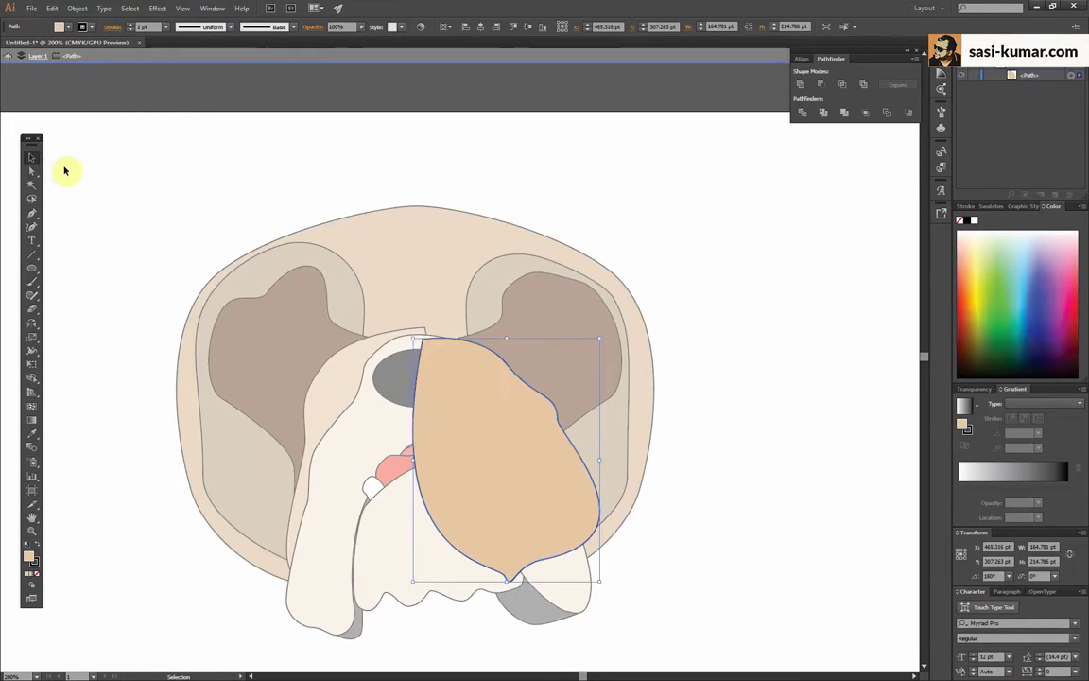
click(68, 170)
double_click(279, 260)
key(ctrl+plus)
key(ctrl+plus)
key(ctrl+plus)
key(a)
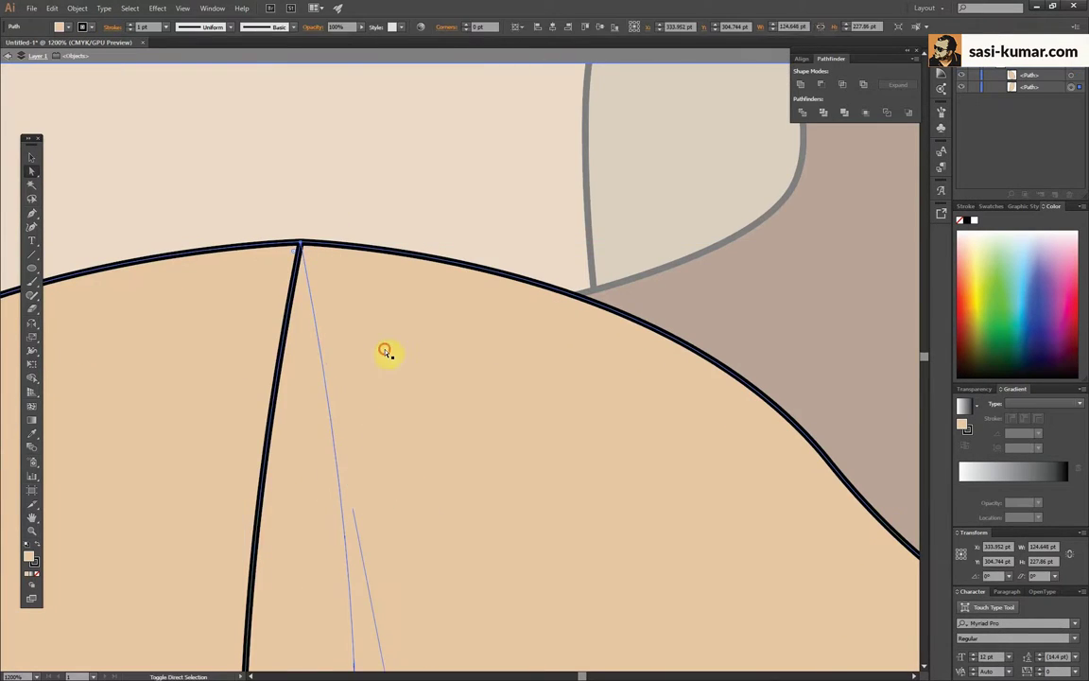
drag(301, 242, 319, 207)
key(Escape)
Select an anchor on the muzzle outline to refine its top
key(ctrl+minus)
key(ctrl+minus)
key(ctrl+minus)
key(v)
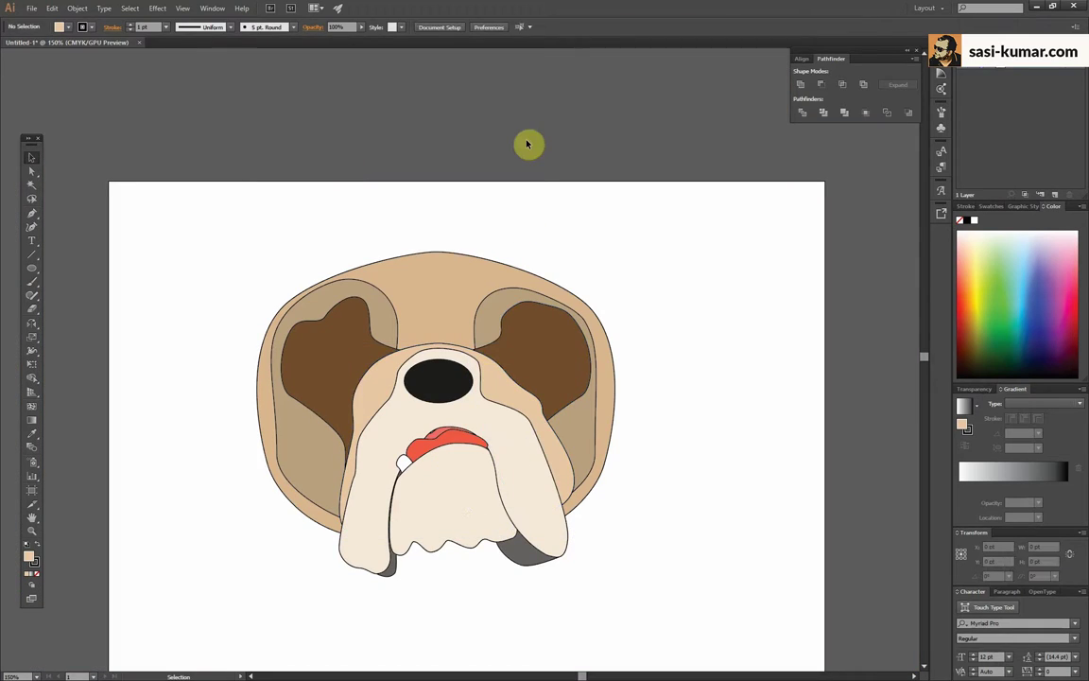
key(ctrl+plus)
click(559, 413)
key(a)
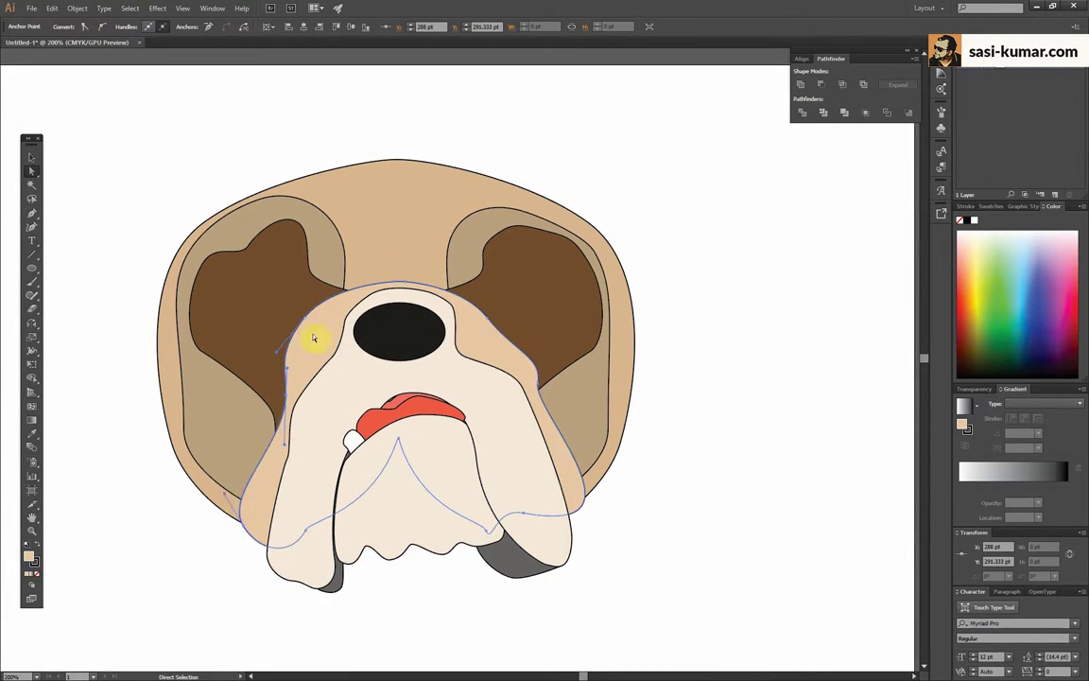
key(ctrl+plus)
key(ctrl+plus)
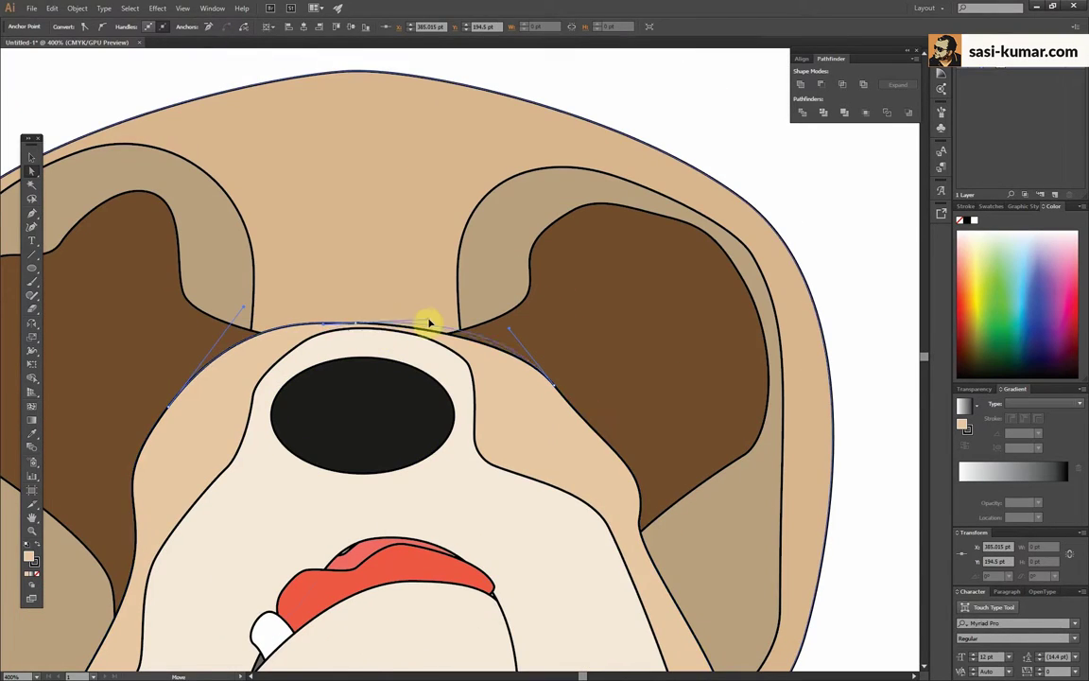
Reshape the curve of the side ear path
key(ctrl+minus)
key(ctrl+minus)
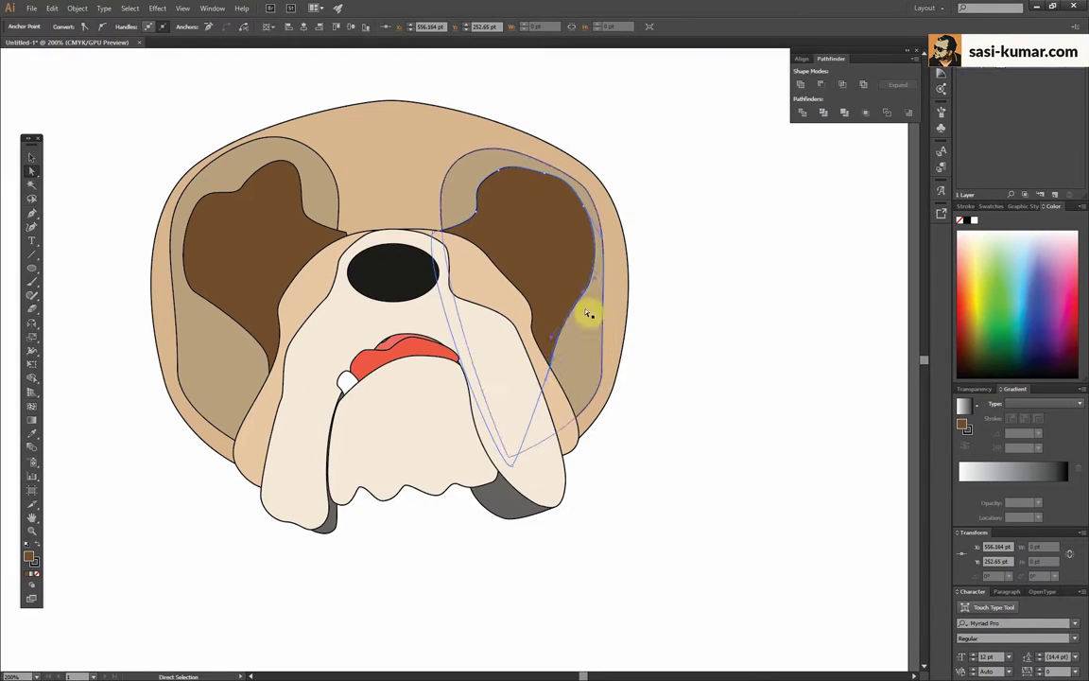
key(v)
click(195, 332)
click(532, 245)
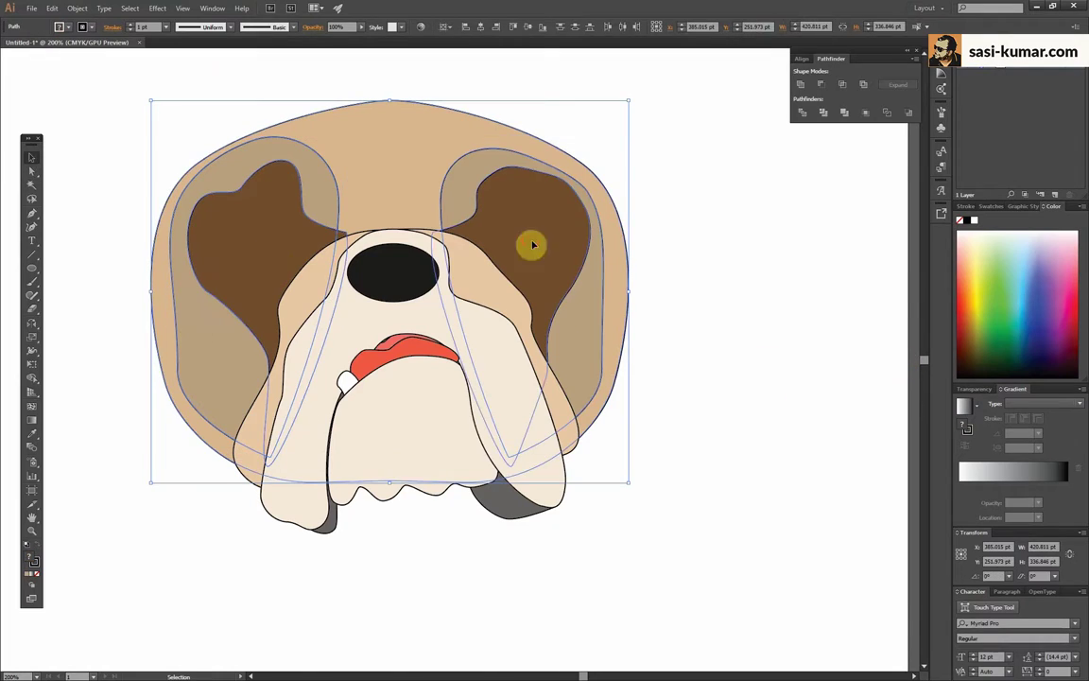
click(335, 206)
key(a)
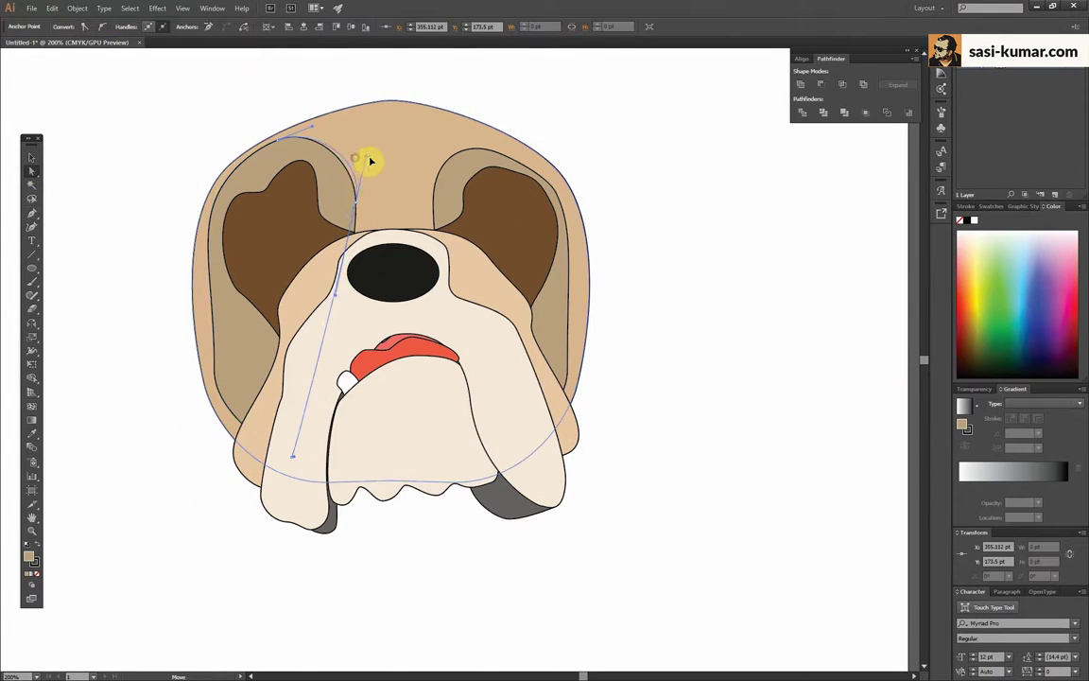
drag(454, 207, 503, 160)
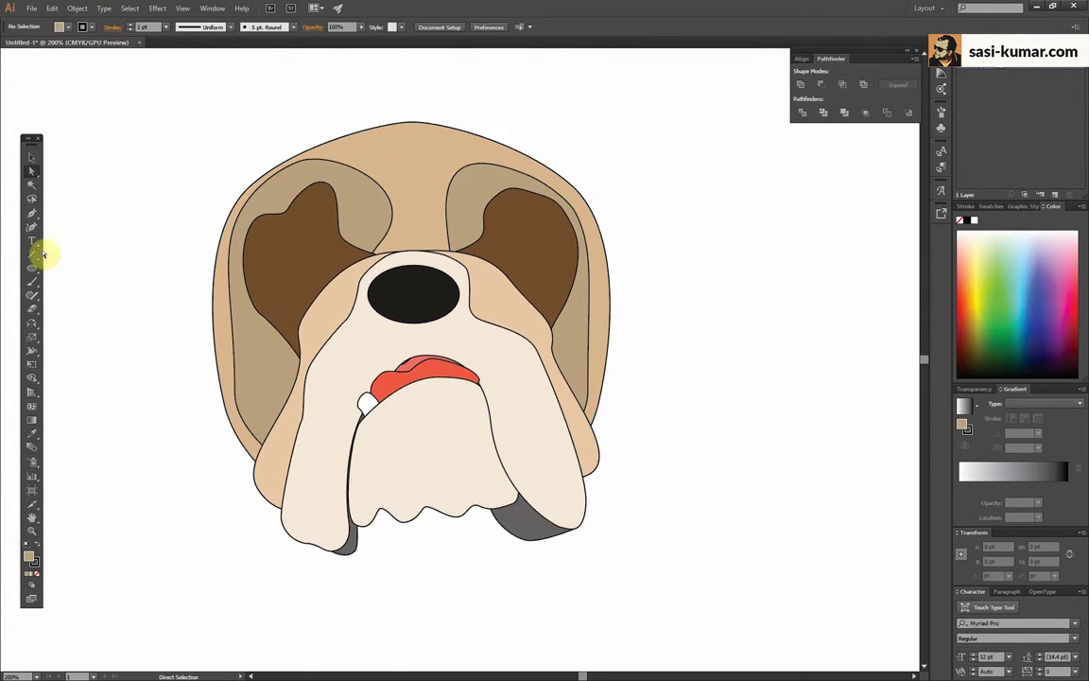
Draw a wrinkle line on the forehead and select the inner ear shapes
key(p)
click(398, 178)
drag(407, 200, 409, 253)
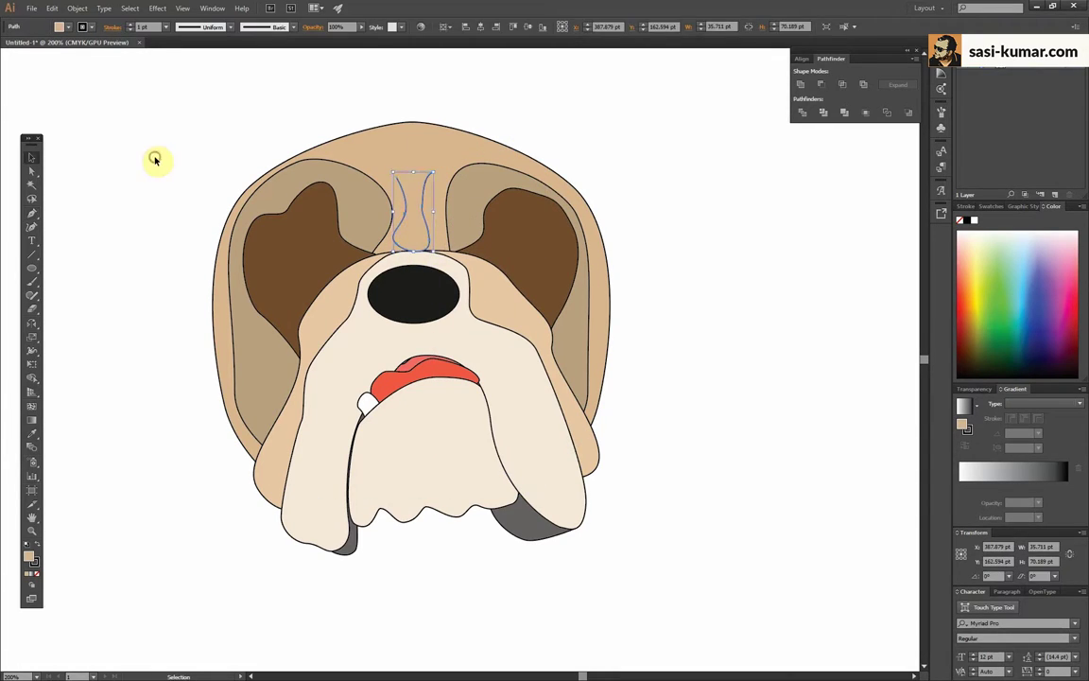
key(ctrl+equal)
click(353, 340)
key(a)
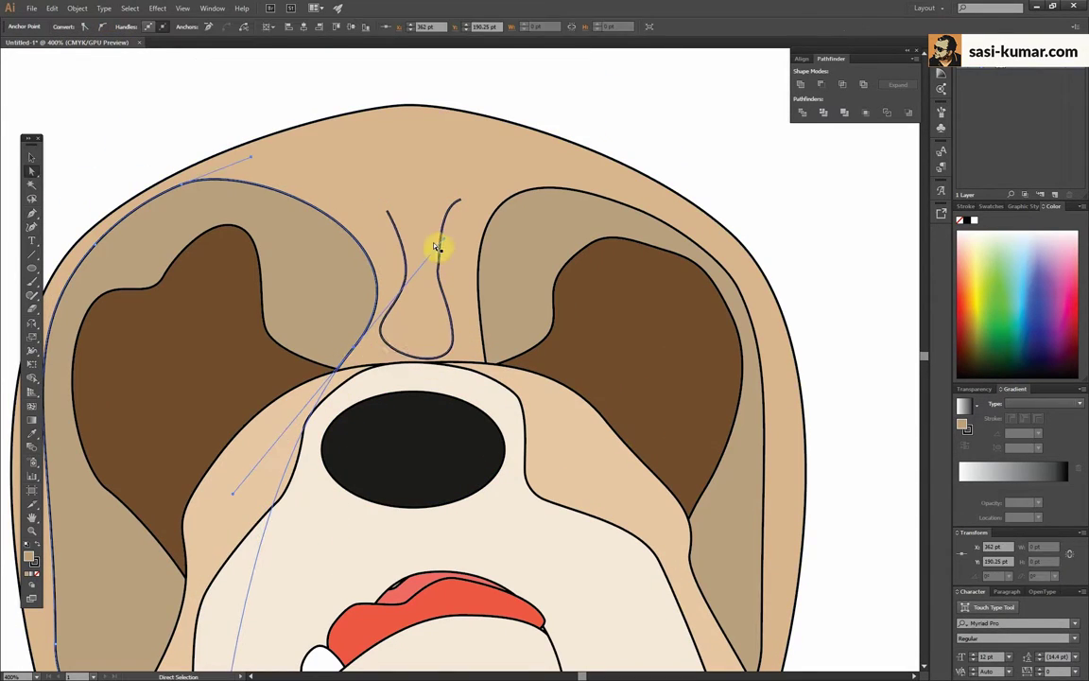
click(479, 399)
Move an anchor on the left cheek to reshape it
key(ctrl+0)
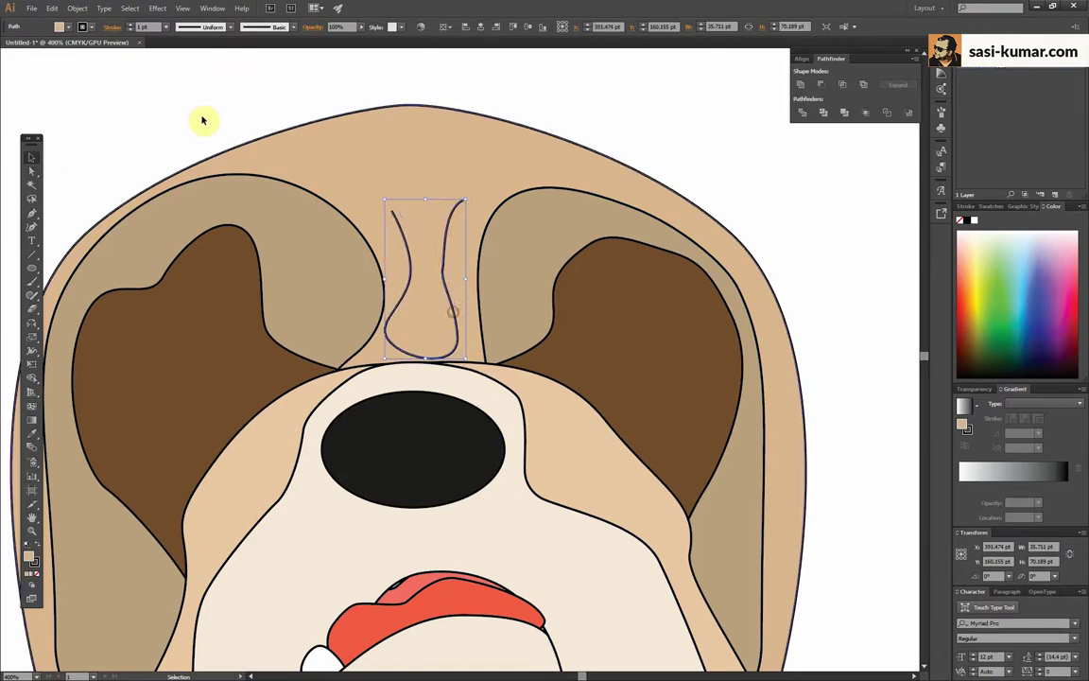
click(359, 498)
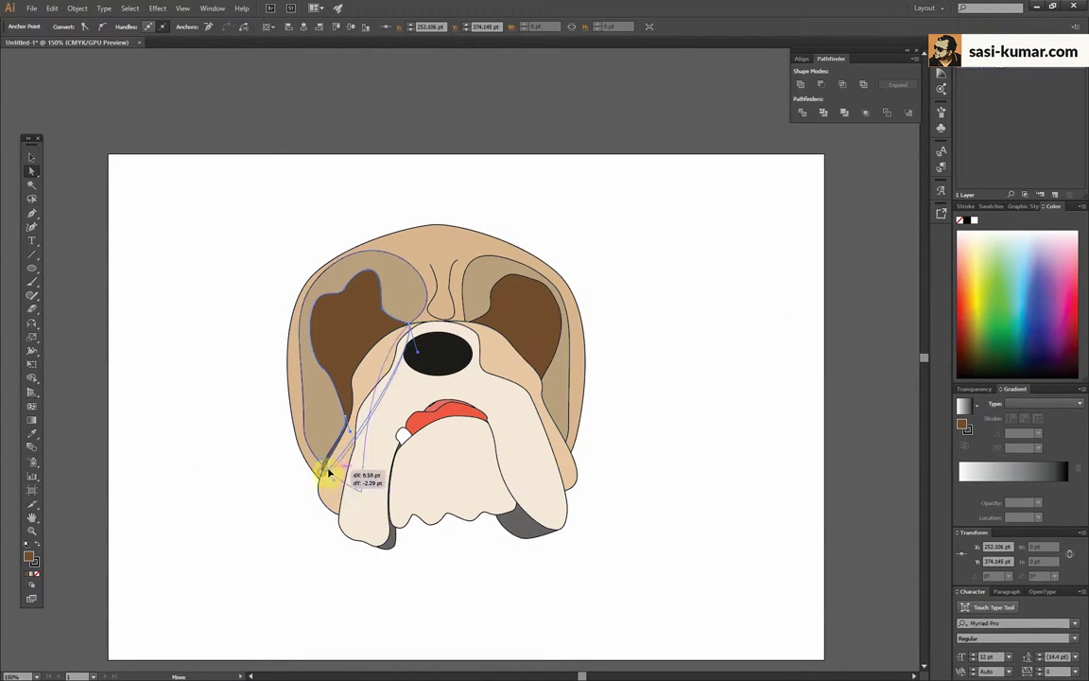
drag(328, 473, 327, 471)
key(ctrl+equal)
key(ctrl+equal)
key(ctrl+equal)
key(ctrl+minus)
key(ctrl+minus)
click(599, 331)
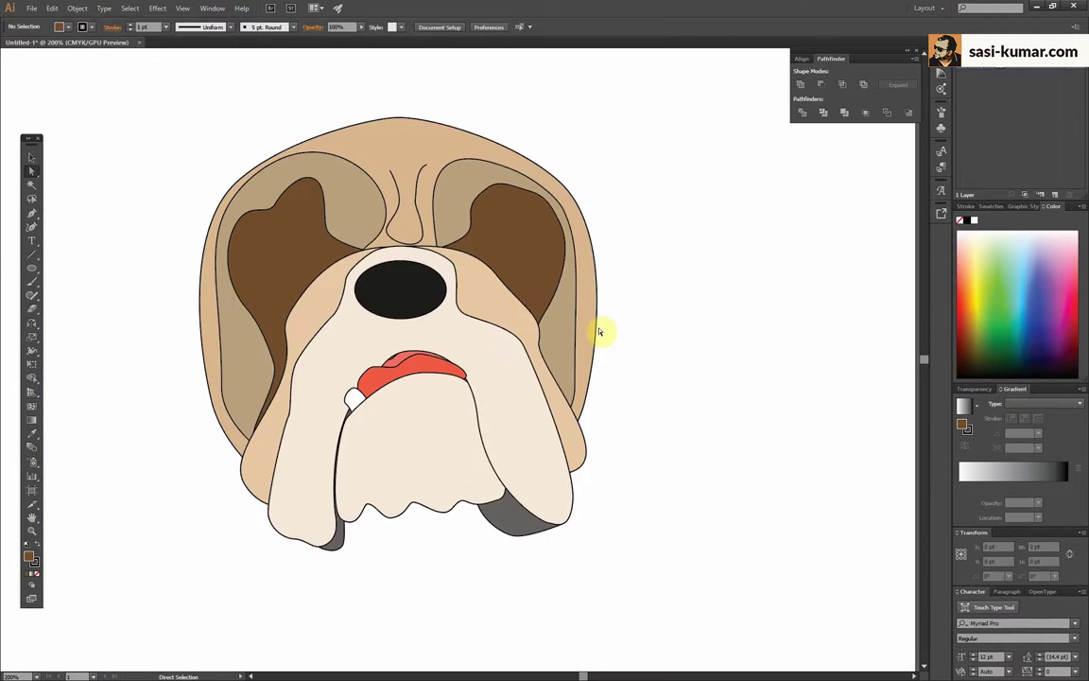
Draw the right eye outline over the brown patch, filled white with a black stroke
key(ctrl+equal)
key(ctrl+equal)
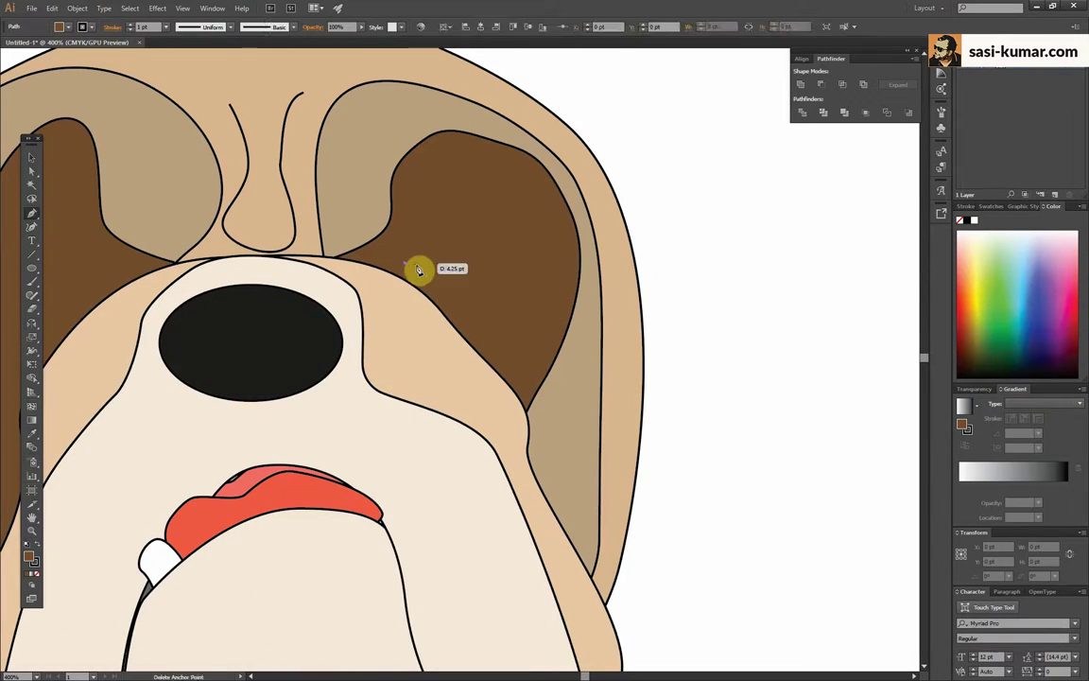
drag(465, 231, 522, 235)
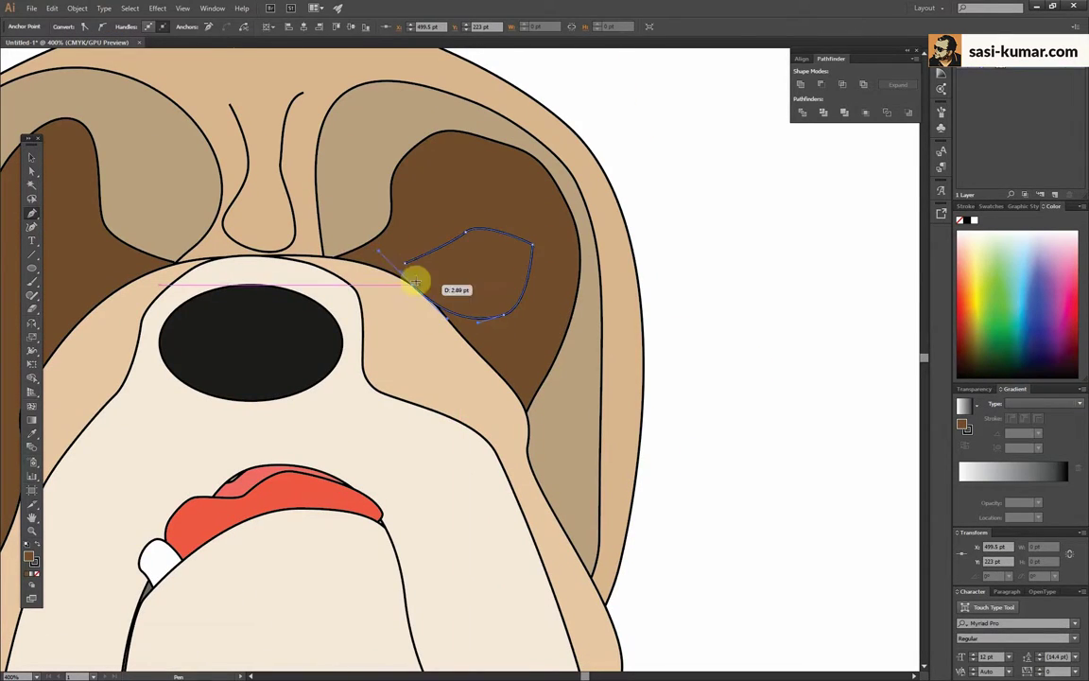
key(v)
key(shift+x)
click(652, 236)
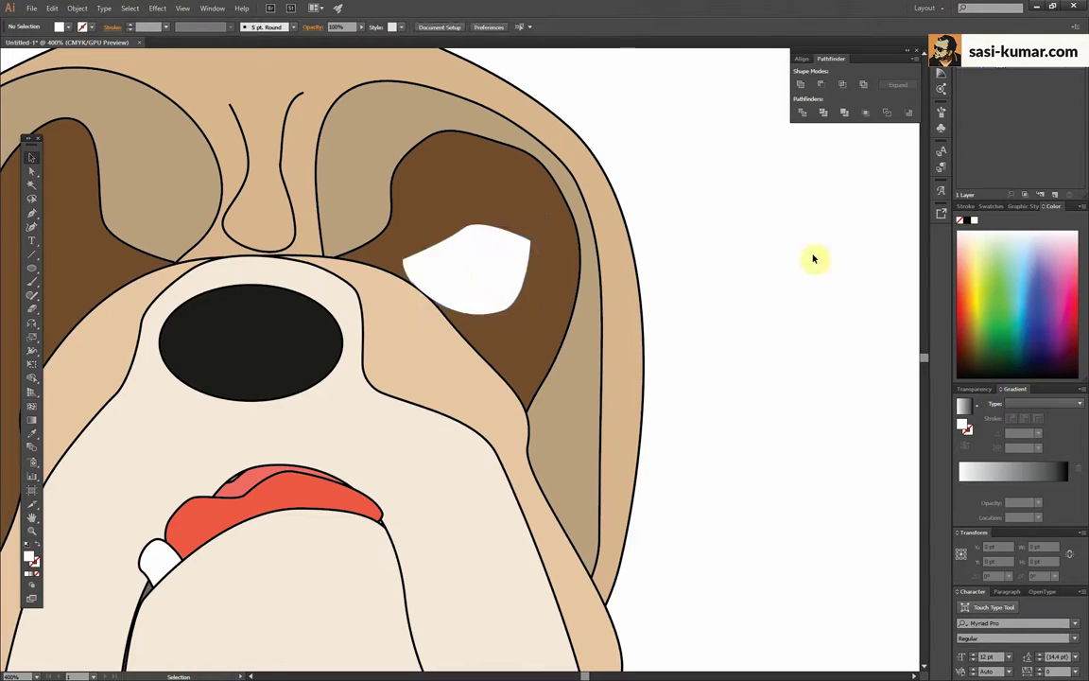
key(ctrl+z)
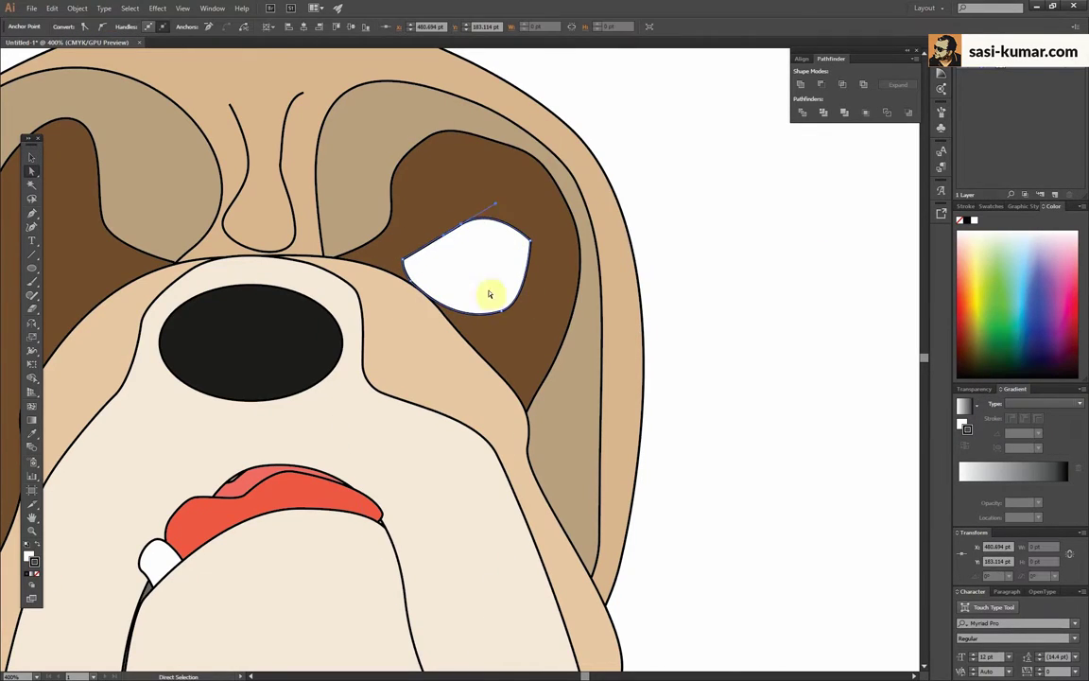
key(d)
Add the iris circles and place the finished eye in the right socket
click(785, 275)
key(l)
drag(712, 310, 640, 310)
drag(687, 230, 713, 203)
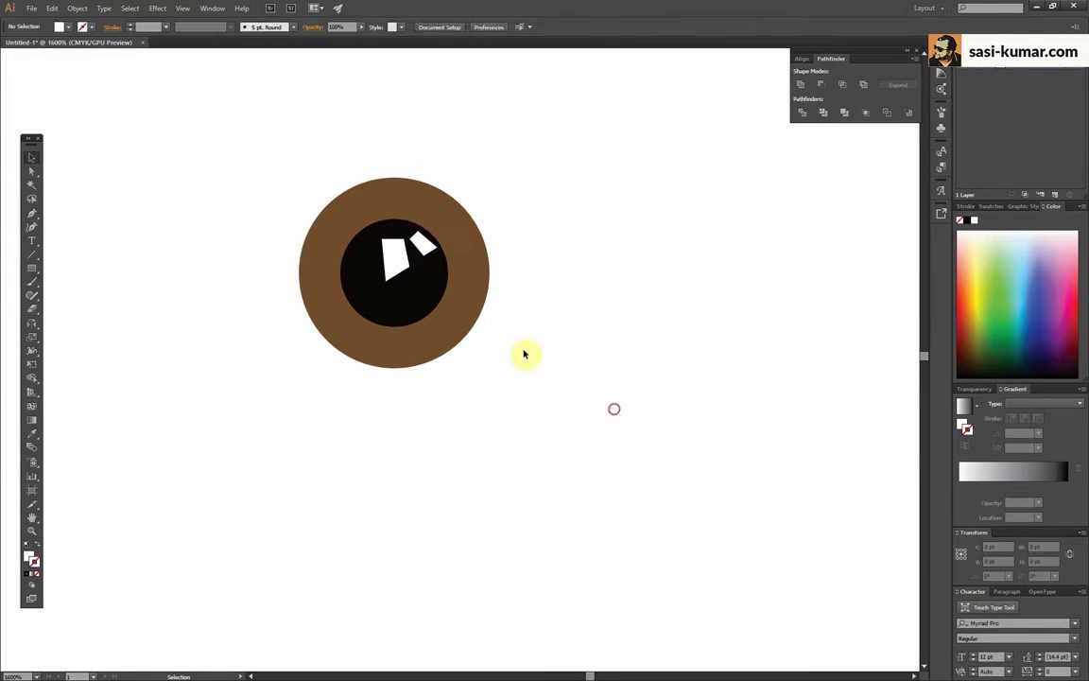
drag(563, 282, 289, 317)
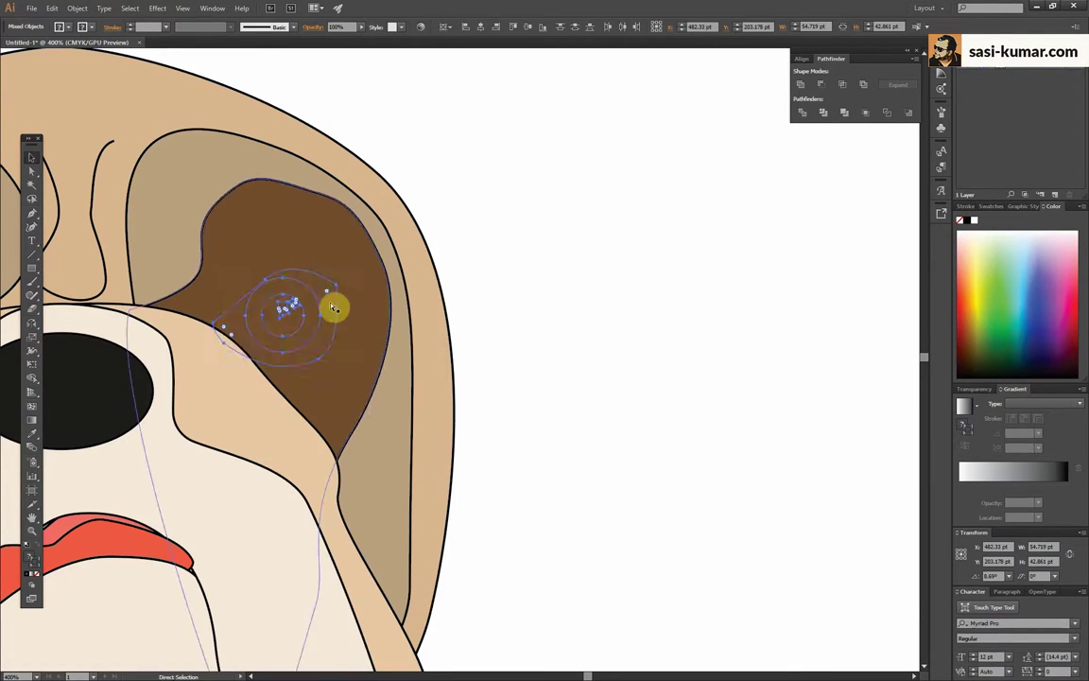
click(528, 259)
Close the left eye outline and draw its iris circle
key(ctrl+minus)
key(p)
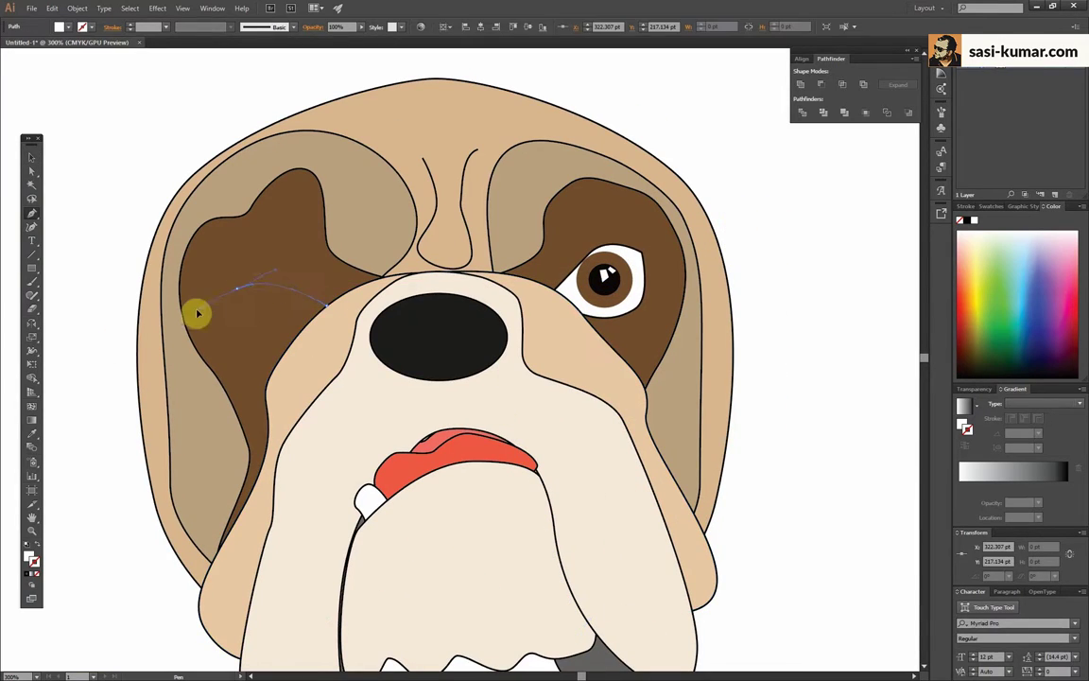
drag(238, 286, 236, 345)
key(v)
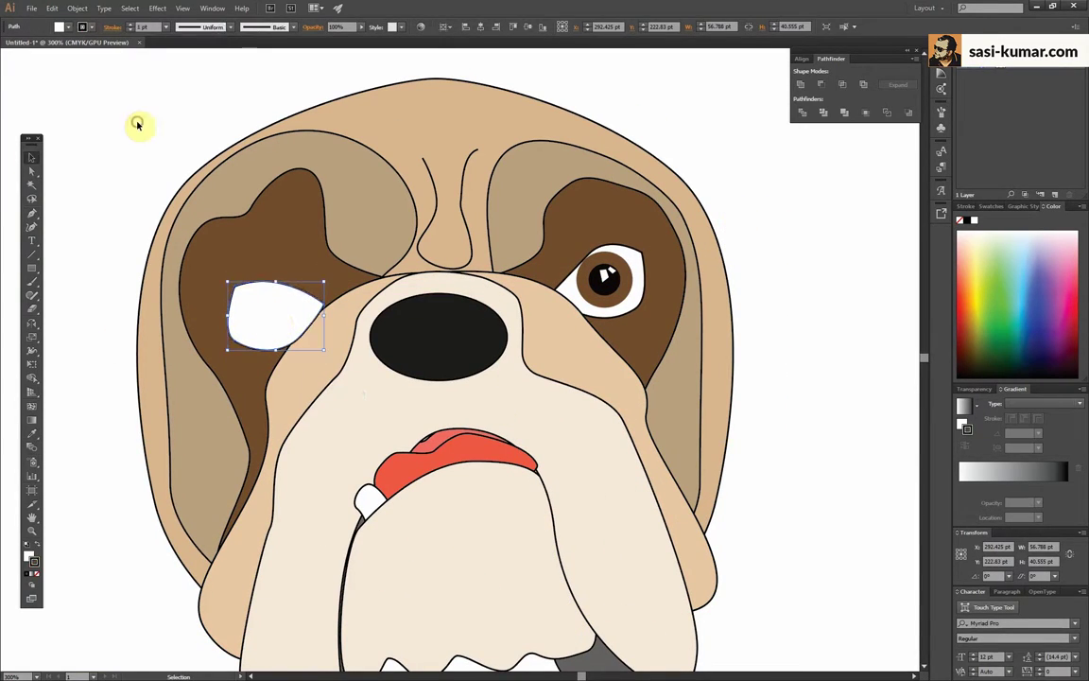
key(l)
drag(248, 290, 288, 331)
click(130, 176)
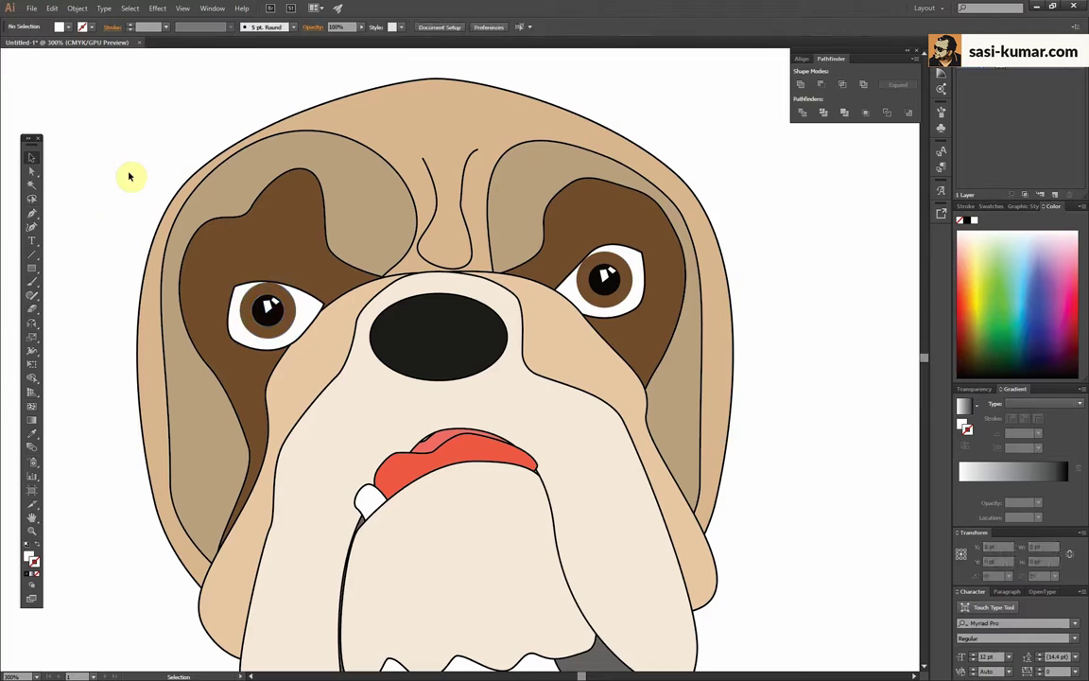
Select the whole dog face and zoom in closely on it
key(ctrl+minus)
drag(719, 610, 305, 331)
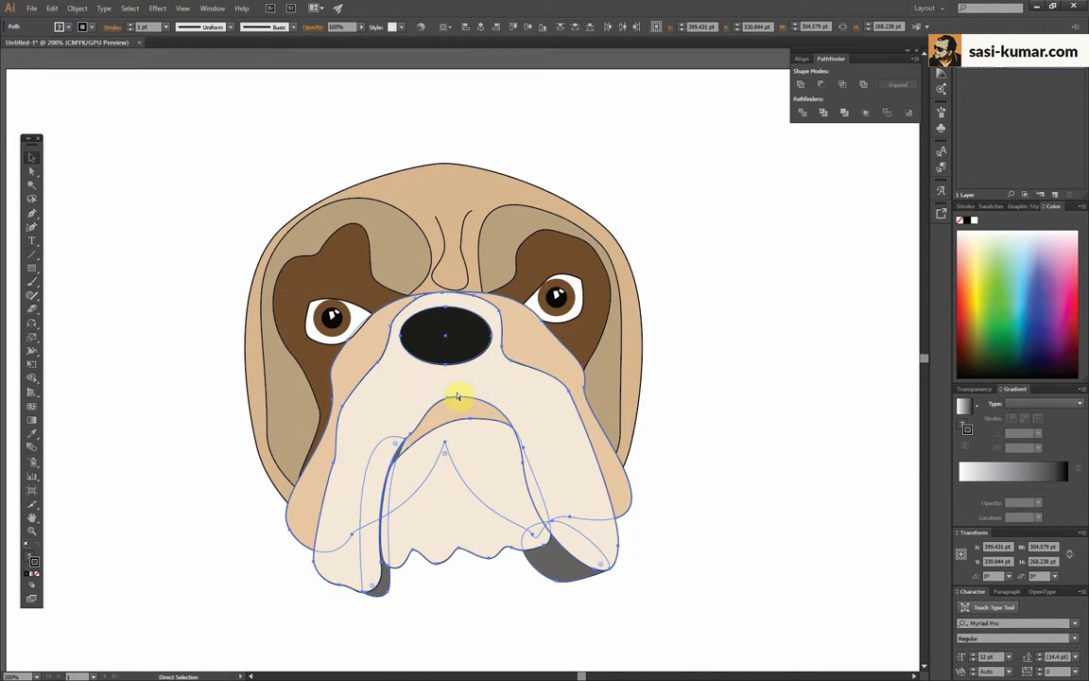
click(194, 353)
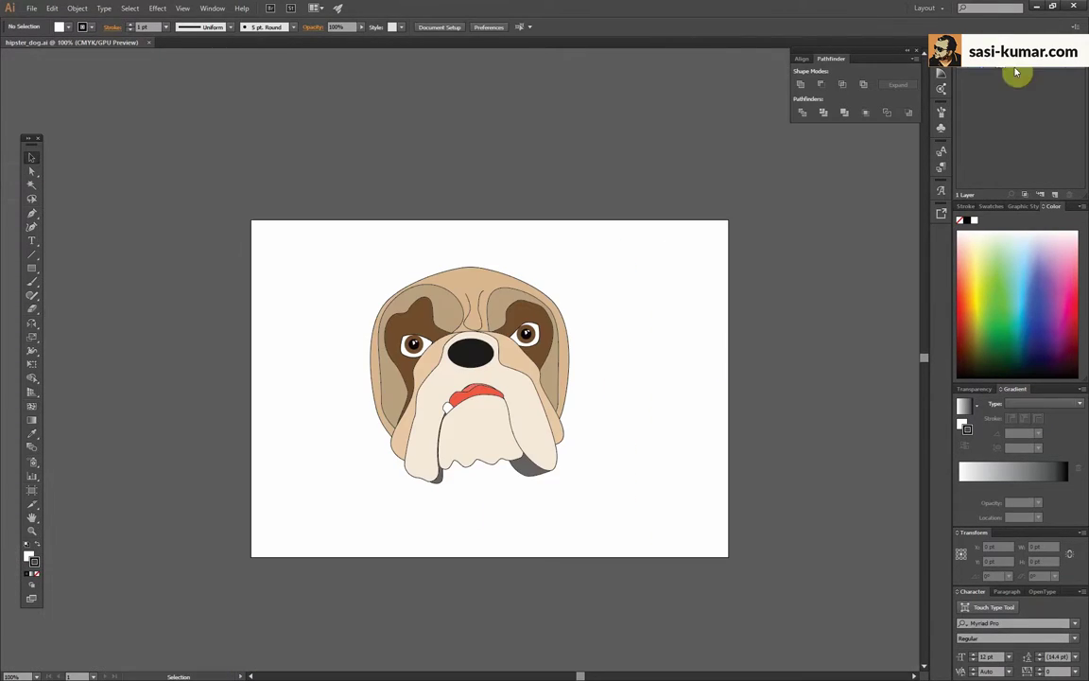
click(558, 286)
key(ctrl+plus)
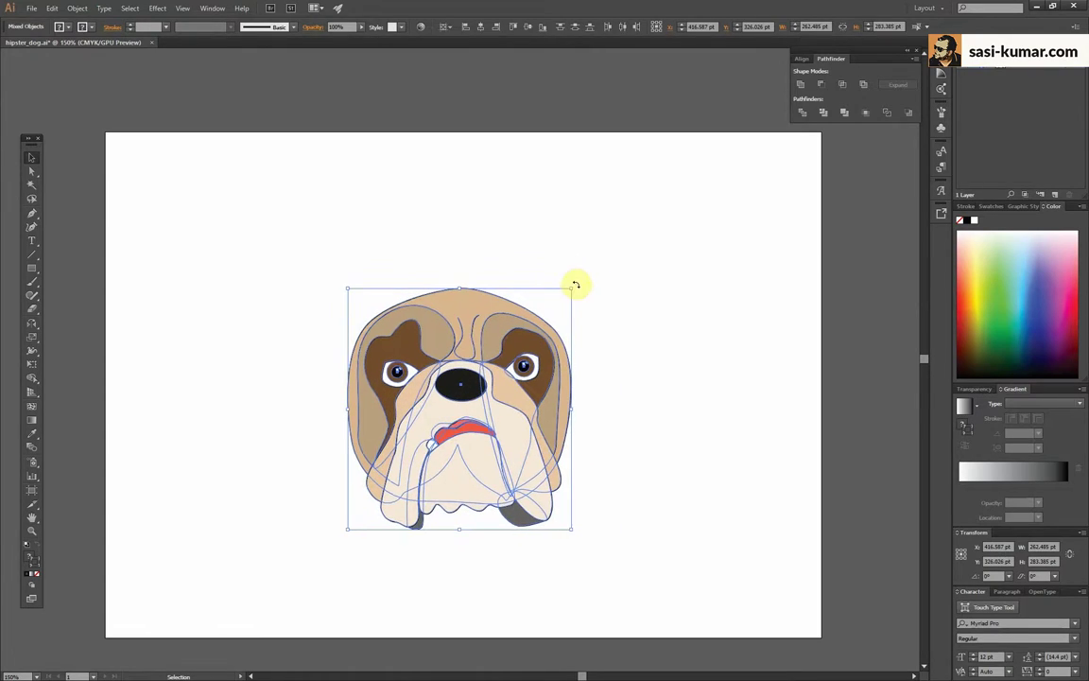
key(ctrl+plus)
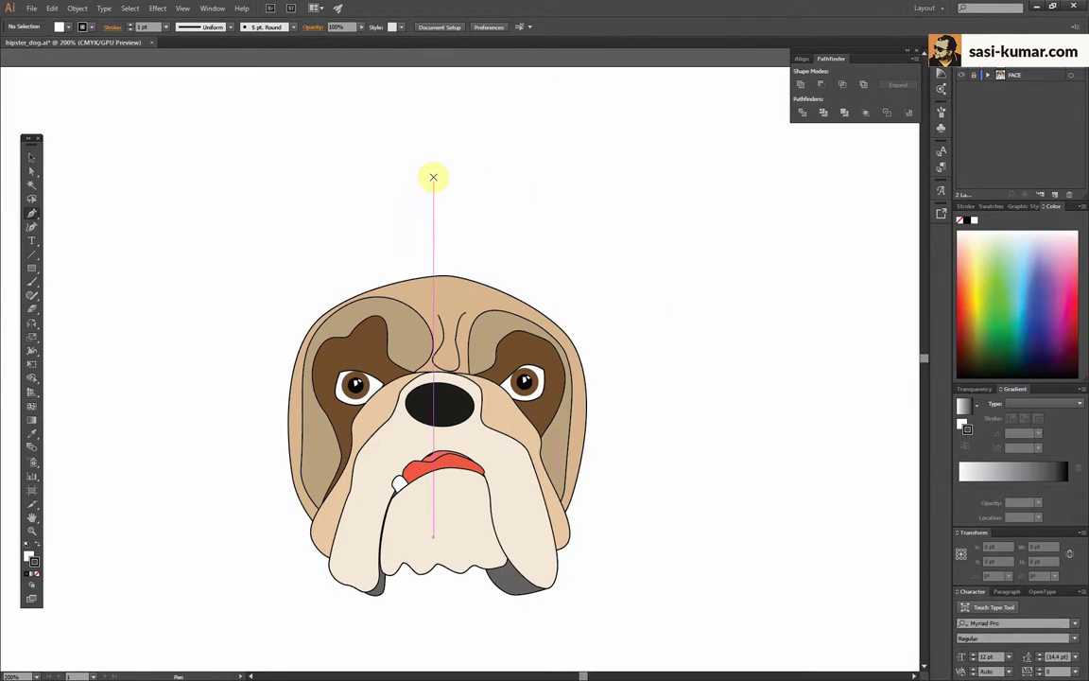
Draw the beanie outline over the head, smooth its curves, and fill it red-brown
click(434, 178)
drag(336, 216, 286, 241)
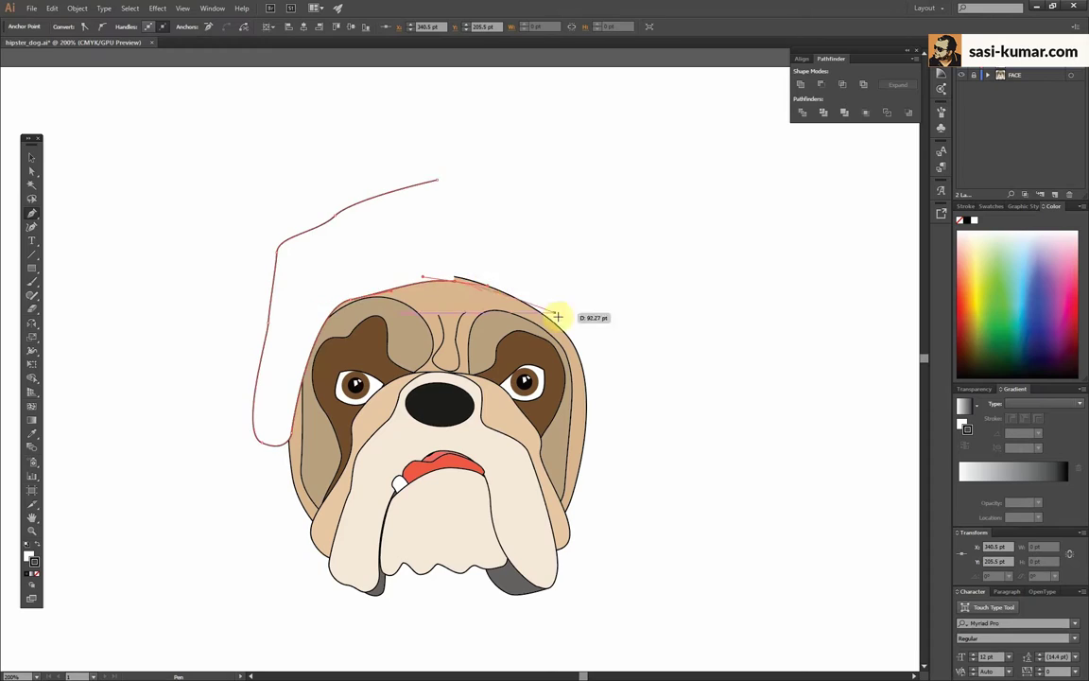
drag(583, 452, 603, 382)
drag(438, 180, 542, 187)
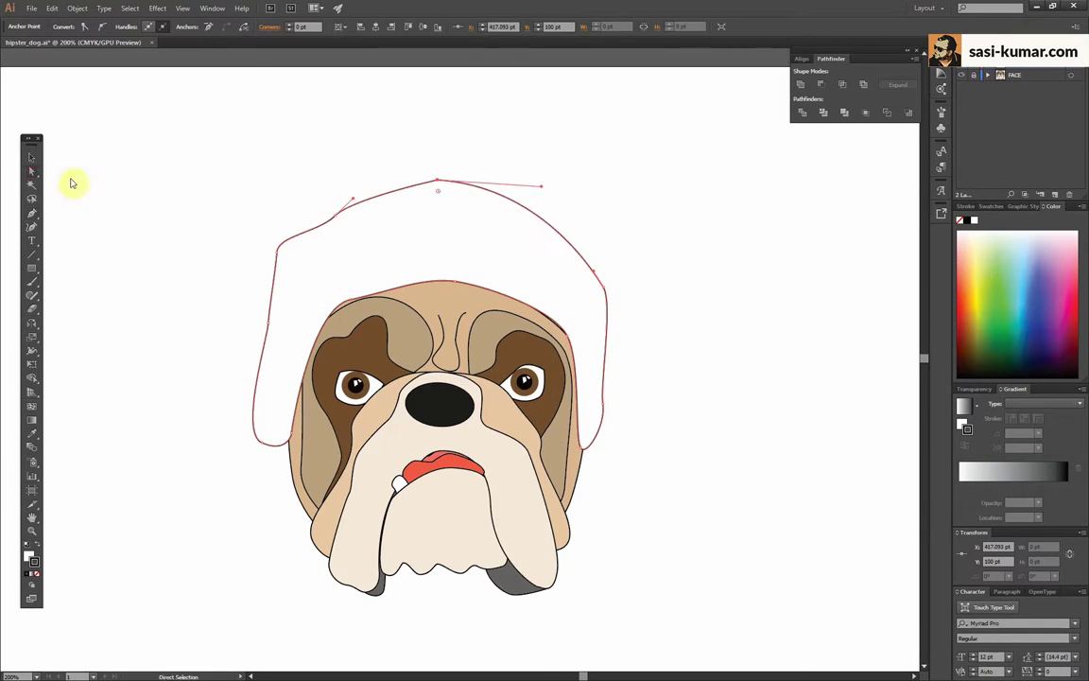
key(ctrl+plus)
key(ctrl+plus)
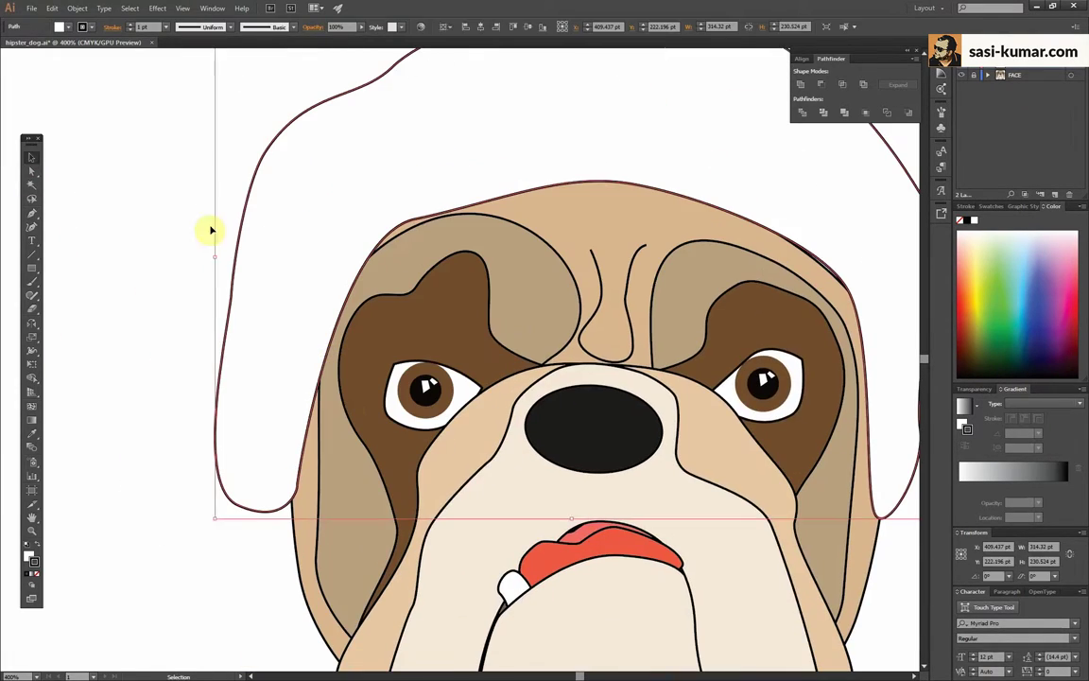
mouse_move(212, 231)
mouse_down()
mouse_move(426, 224)
mouse_move(224, 297)
mouse_up()
drag(719, 255, 745, 304)
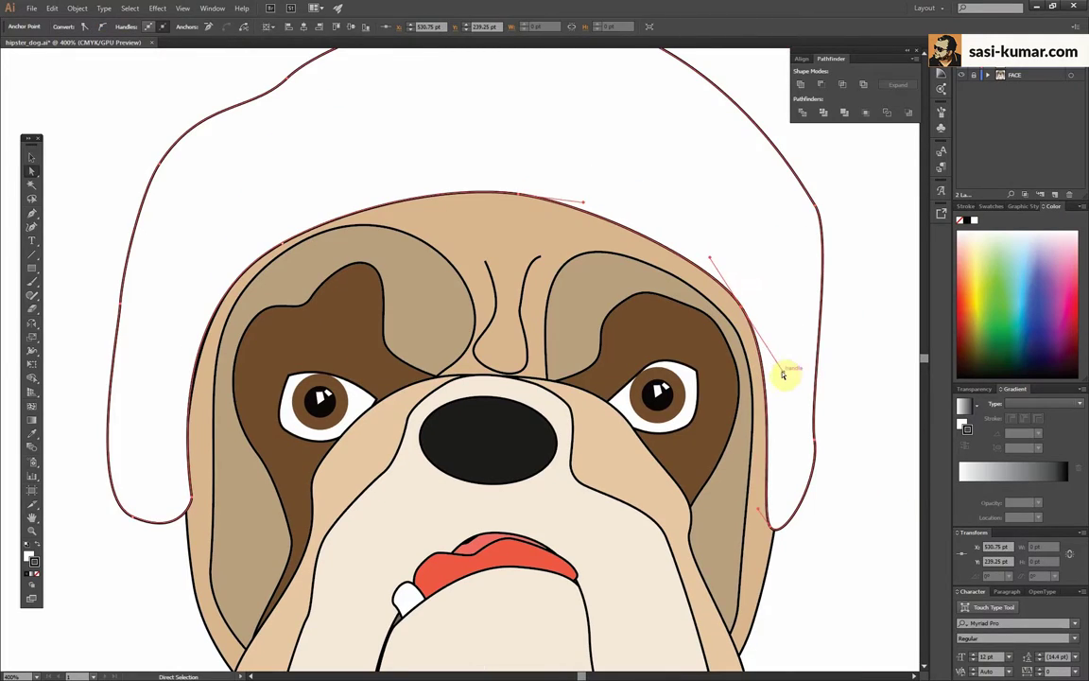
key(v)
key(ctrl+minus)
double_click(30, 559)
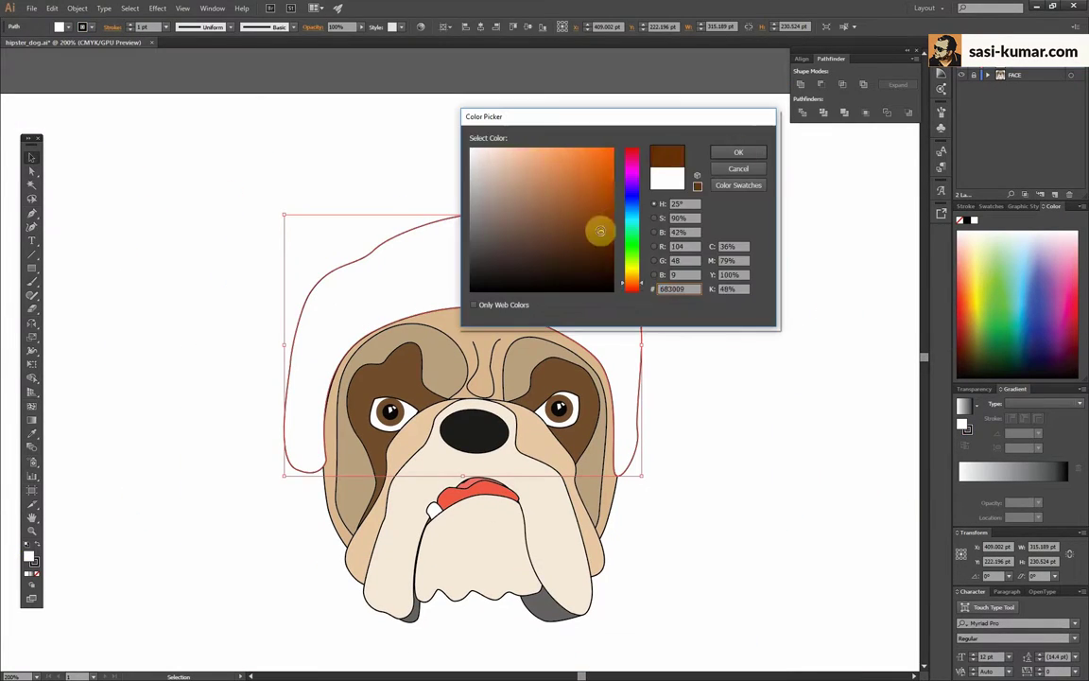
click(741, 149)
Add the beanie's raised crown shape and pull its right corner inward
key(p)
scroll(316, 376, up, 2)
click(260, 387)
click(272, 276)
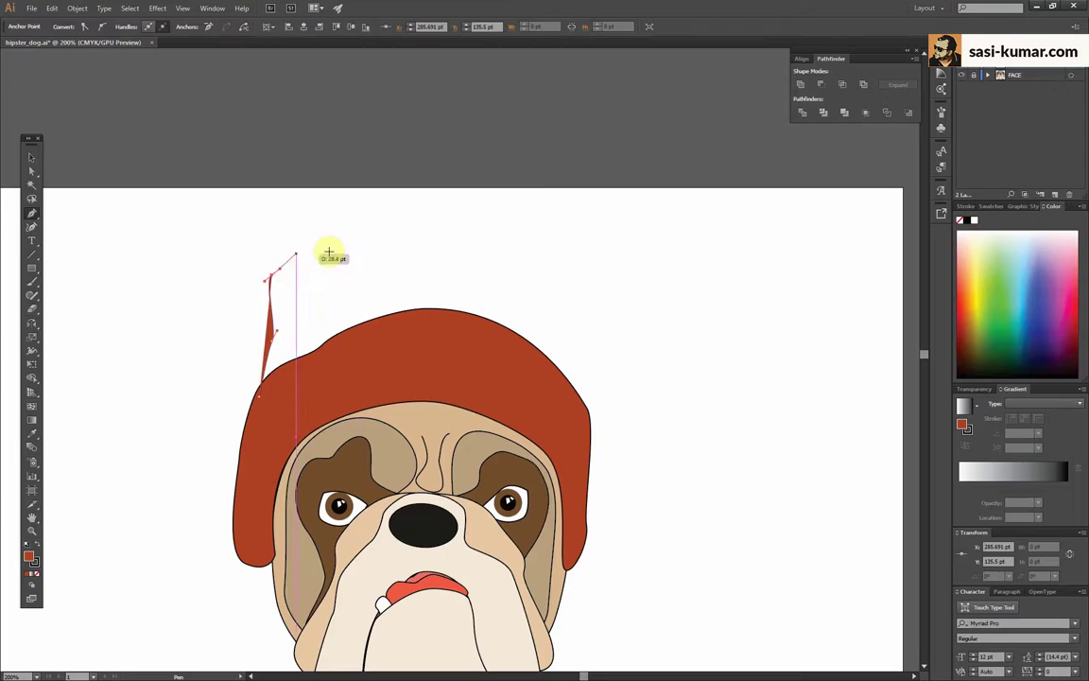
click(510, 242)
click(563, 284)
click(494, 322)
click(32, 171)
drag(566, 303, 539, 298)
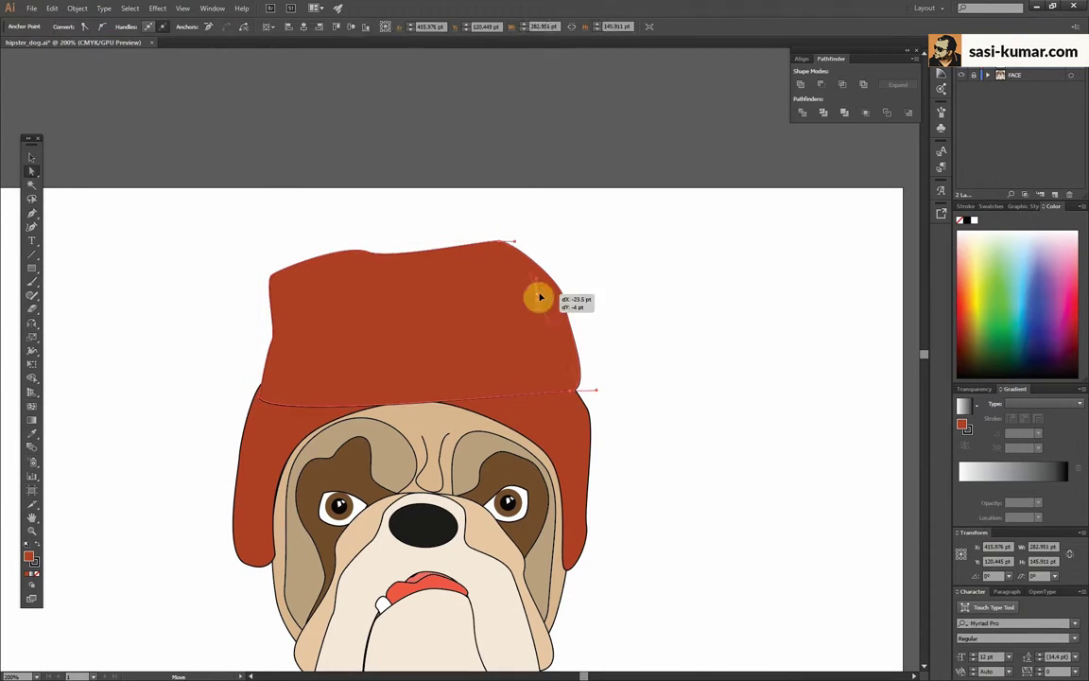
click(32, 157)
click(718, 356)
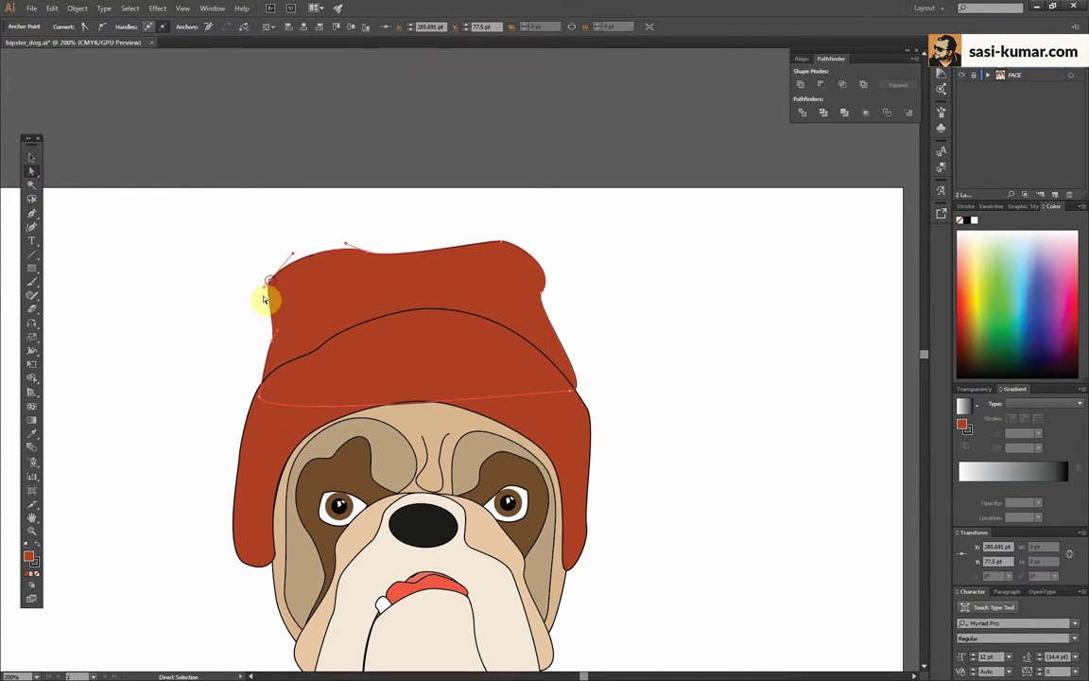
Draw the beanie's floppy folded tip
key(p)
click(414, 217)
click(526, 235)
drag(444, 251, 526, 315)
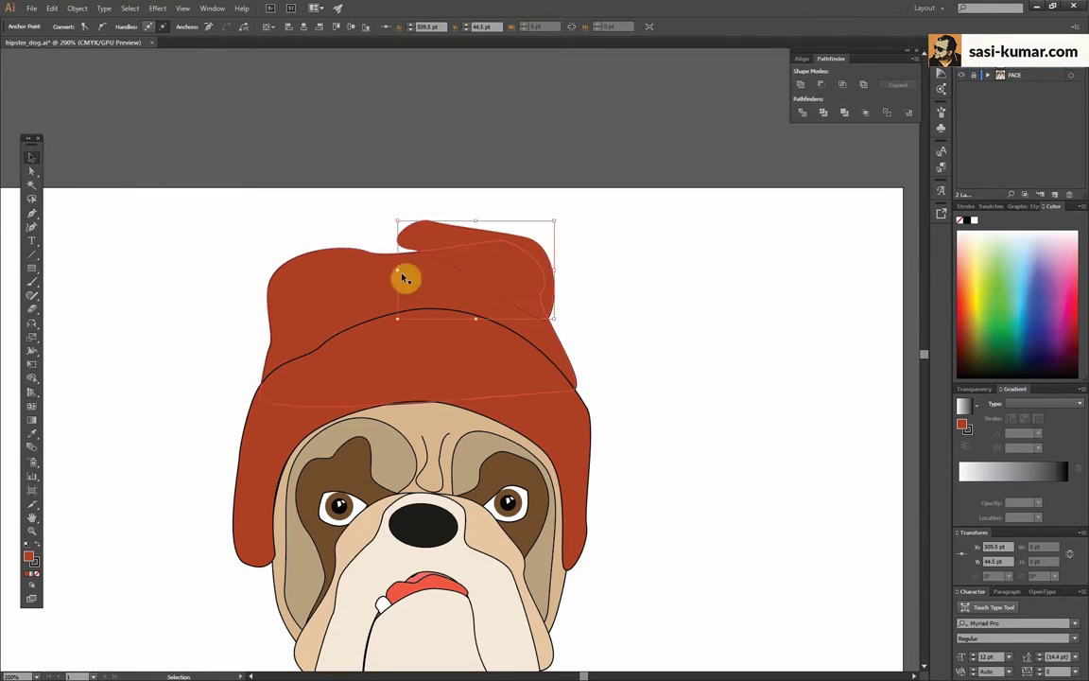
click(709, 340)
click(578, 311)
key(ctrl+minus)
click(624, 303)
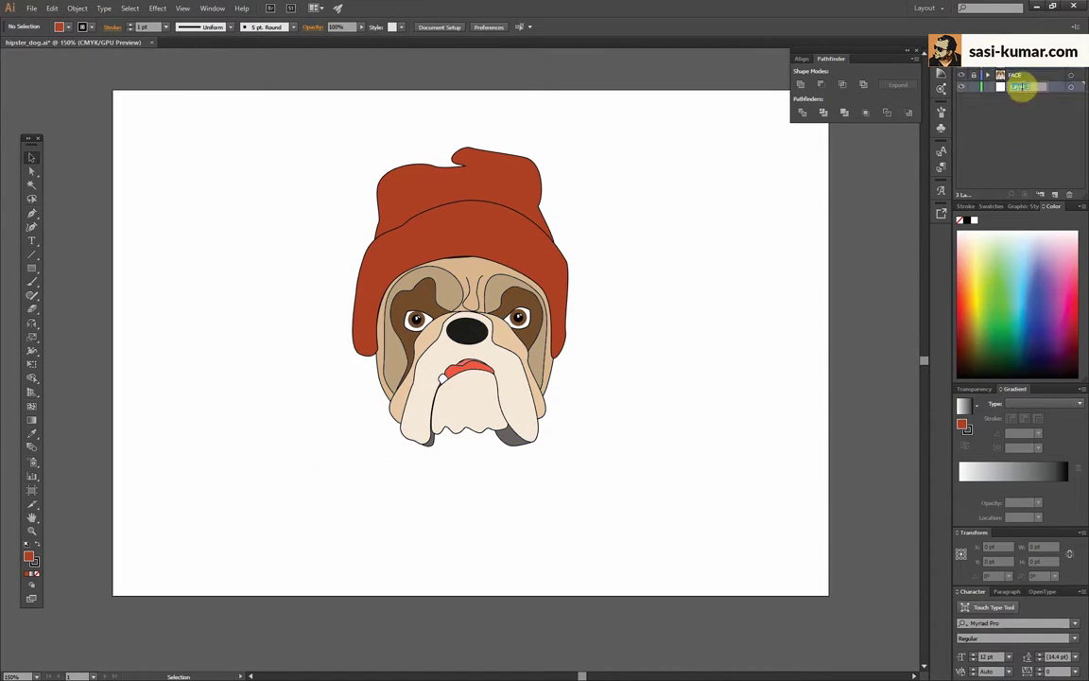
Draw the scarf outline between the jowls and shape its V-shaped front point
drag(373, 420, 363, 444)
drag(462, 540, 484, 539)
drag(572, 465, 583, 441)
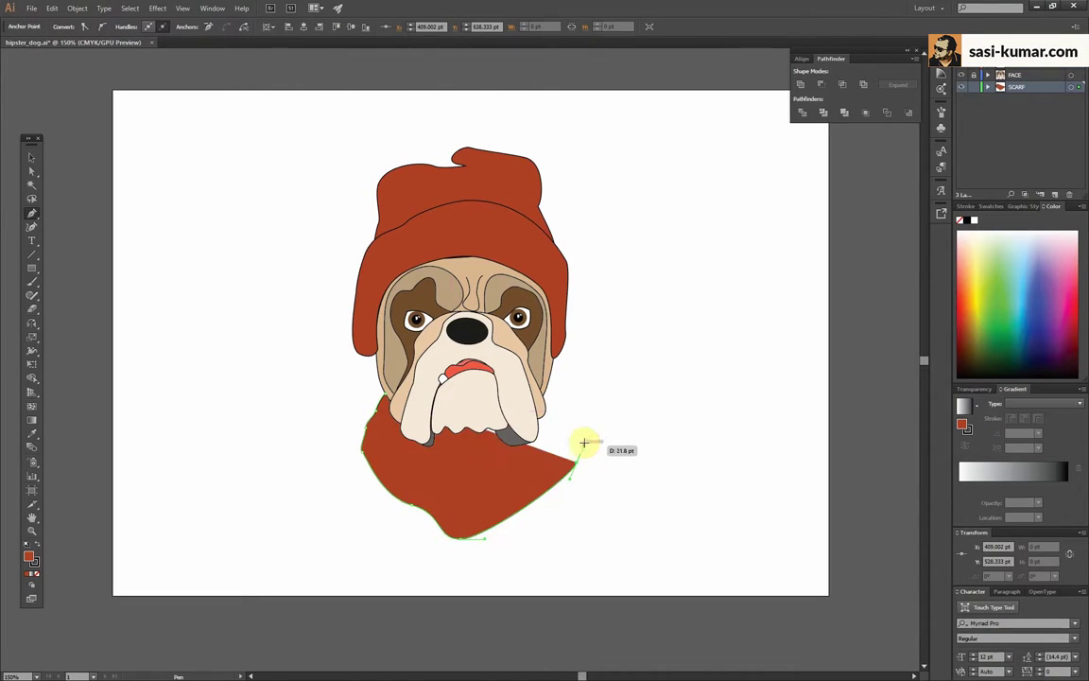
scroll(469, 486, up, 3)
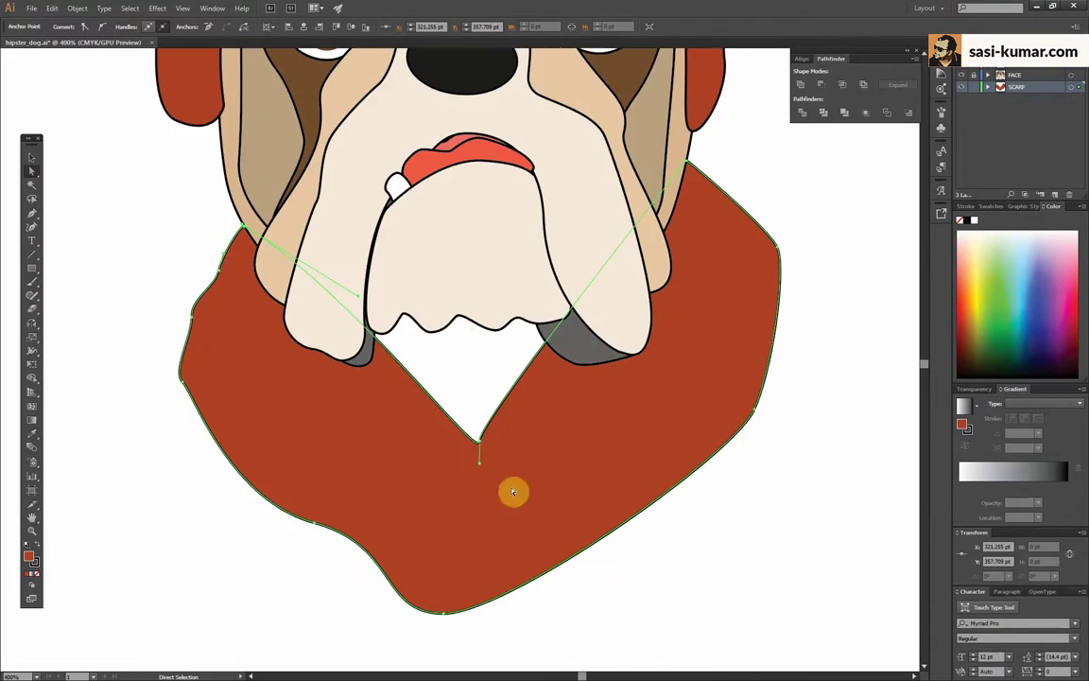
drag(224, 257, 188, 268)
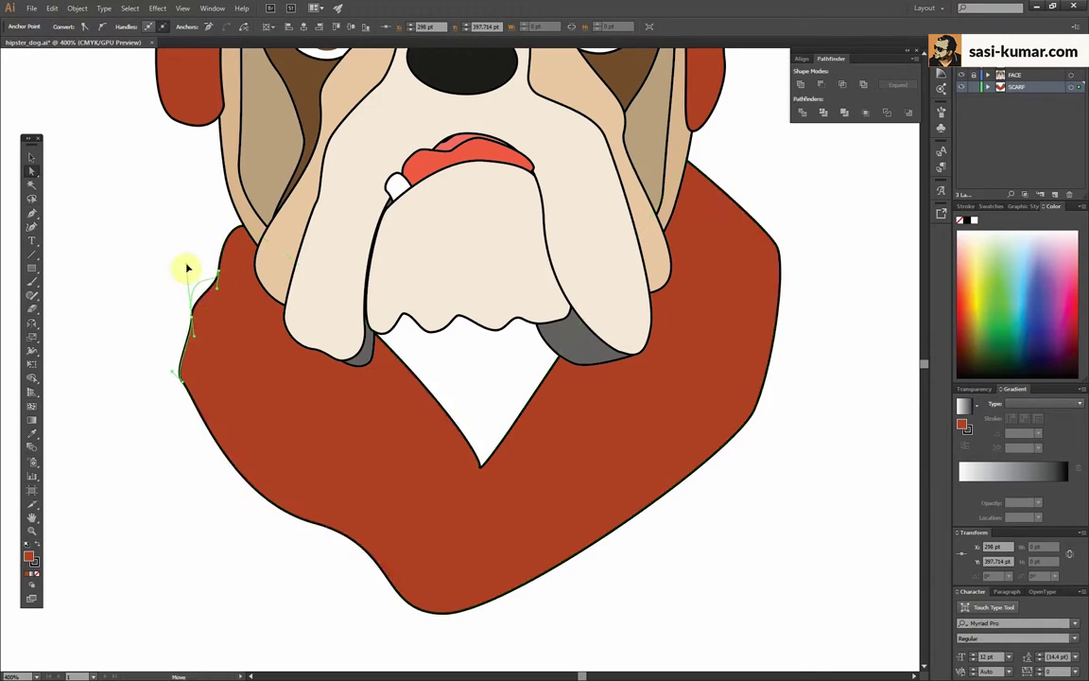
drag(230, 500, 194, 487)
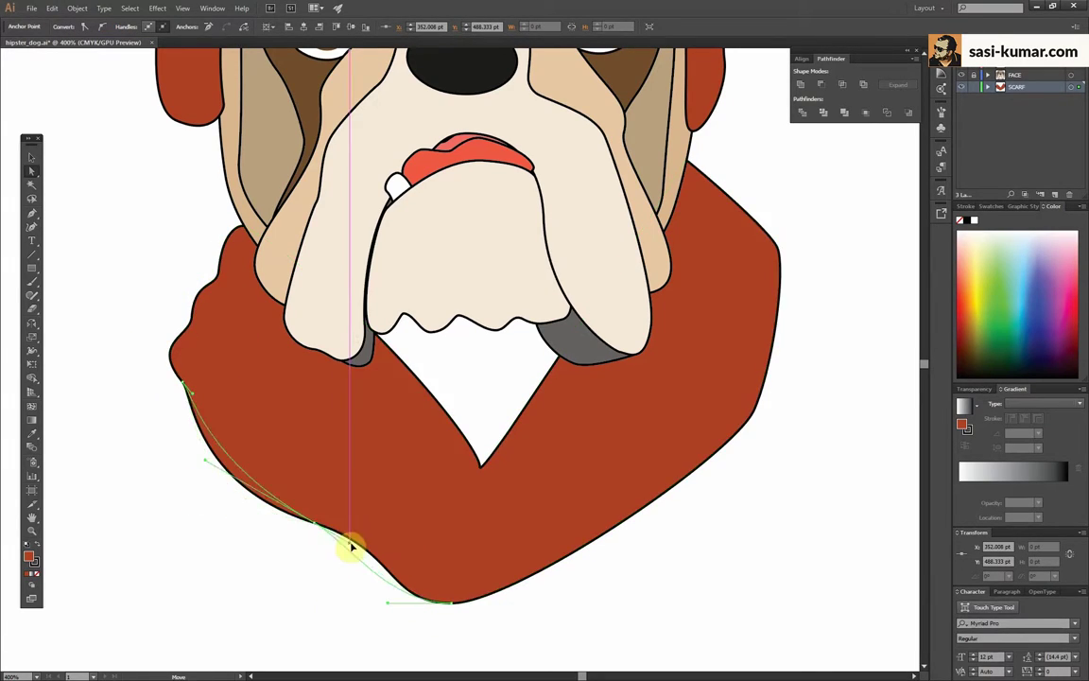
mouse_move(353, 548)
mouse_down()
mouse_move(732, 418)
mouse_move(627, 515)
mouse_up()
Add the scarf's inner fold curve and view the whole drawing
click(35, 217)
click(32, 157)
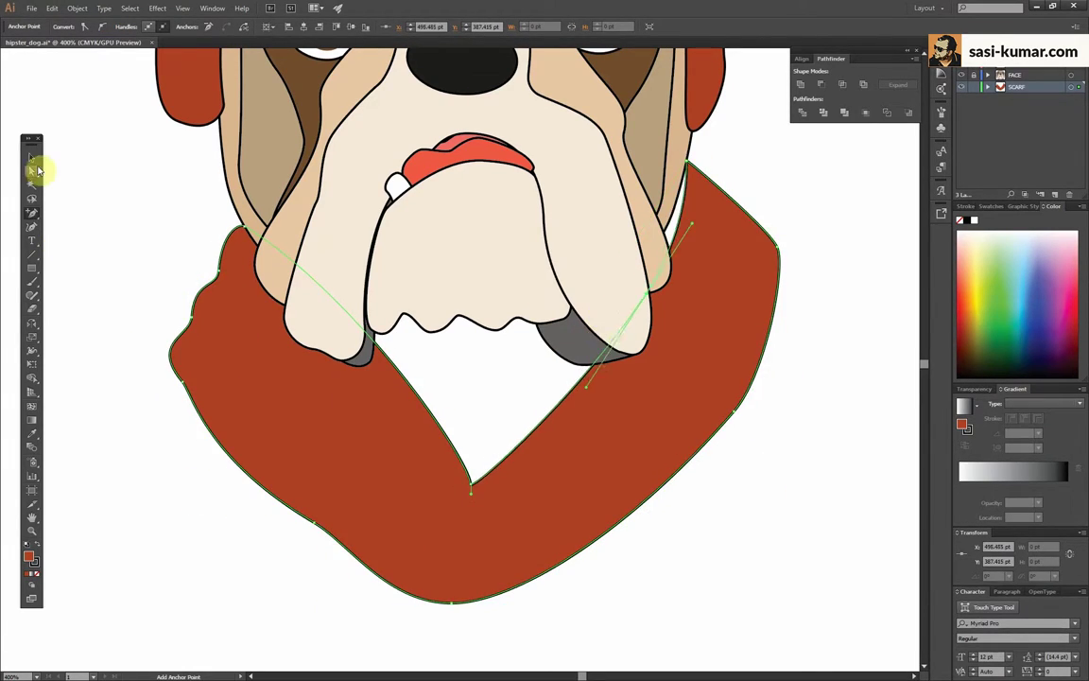
key(ctrl+shift+a)
key(ctrl+minus)
click(345, 474)
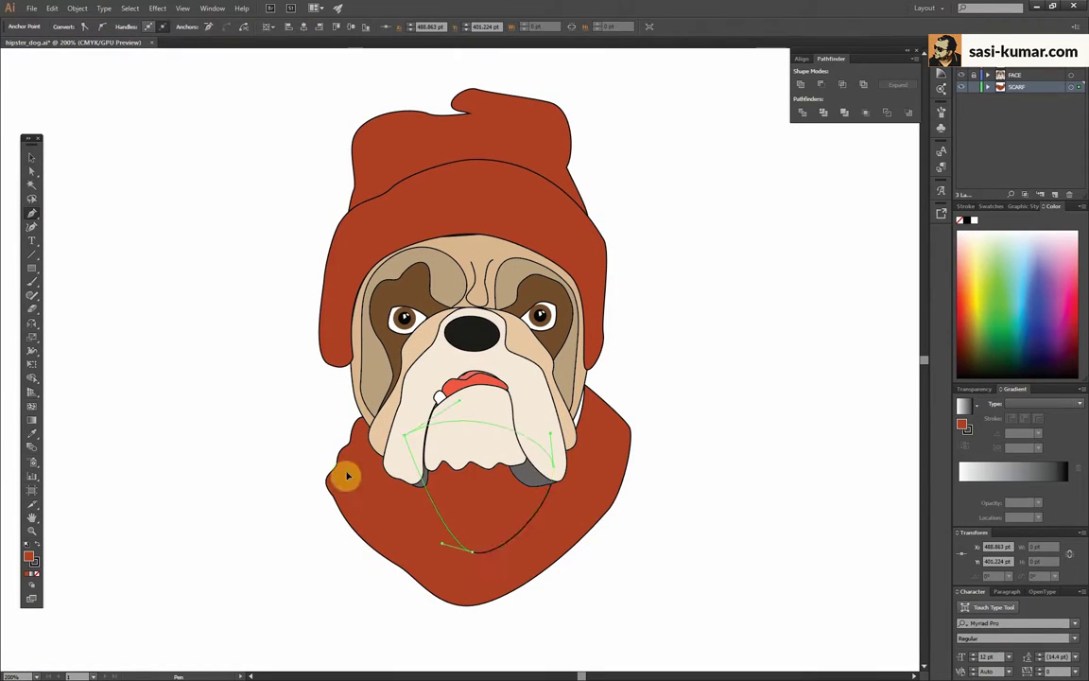
key(v)
key(ctrl+1)
key(ctrl+a)
Draw a nostril shape on the bulldog's nose
click(568, 161)
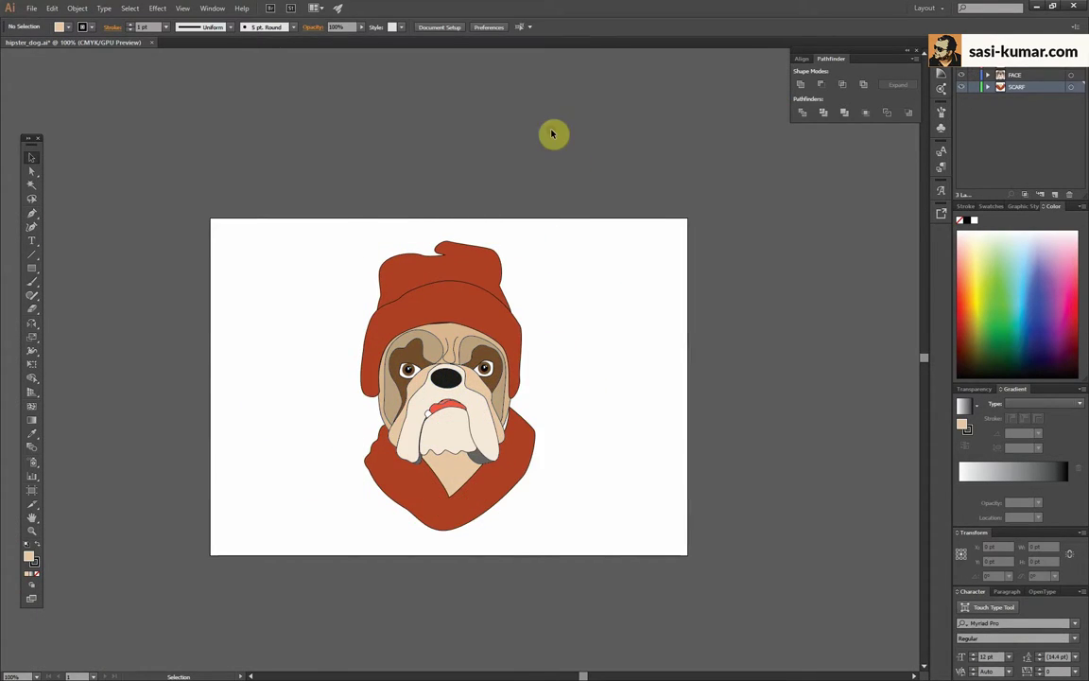
key(a)
scroll(417, 275, up, 5)
scroll(311, 275, down, 5)
scroll(461, 320, up, 5)
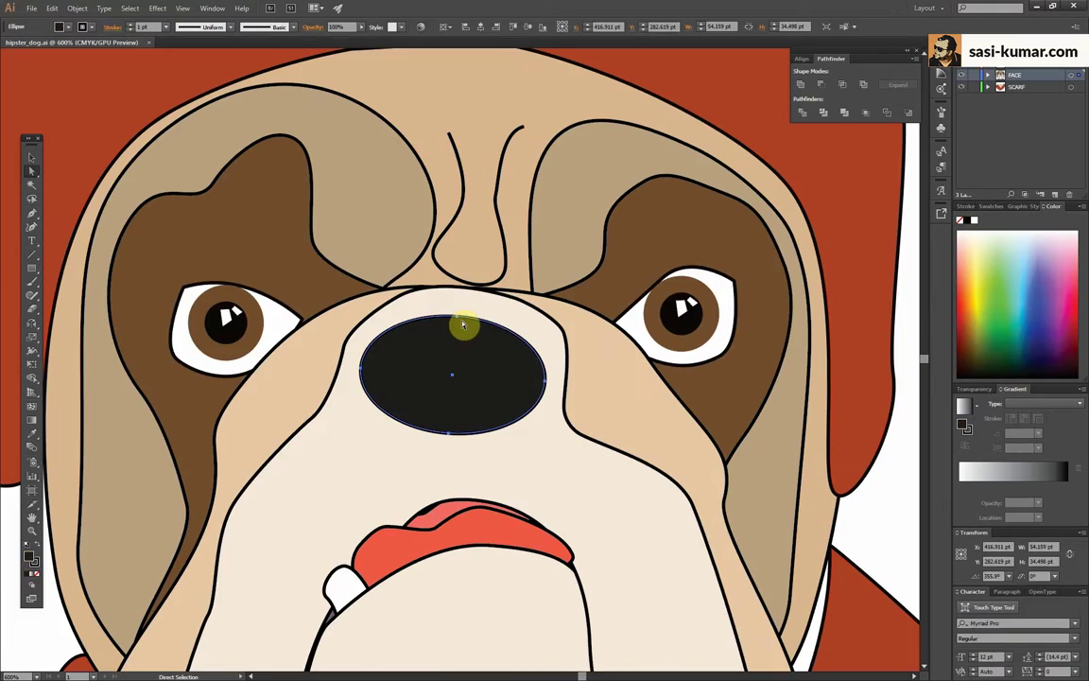
key(p)
mouse_move(487, 424)
mouse_down()
mouse_move(476, 361)
mouse_move(521, 415)
mouse_up()
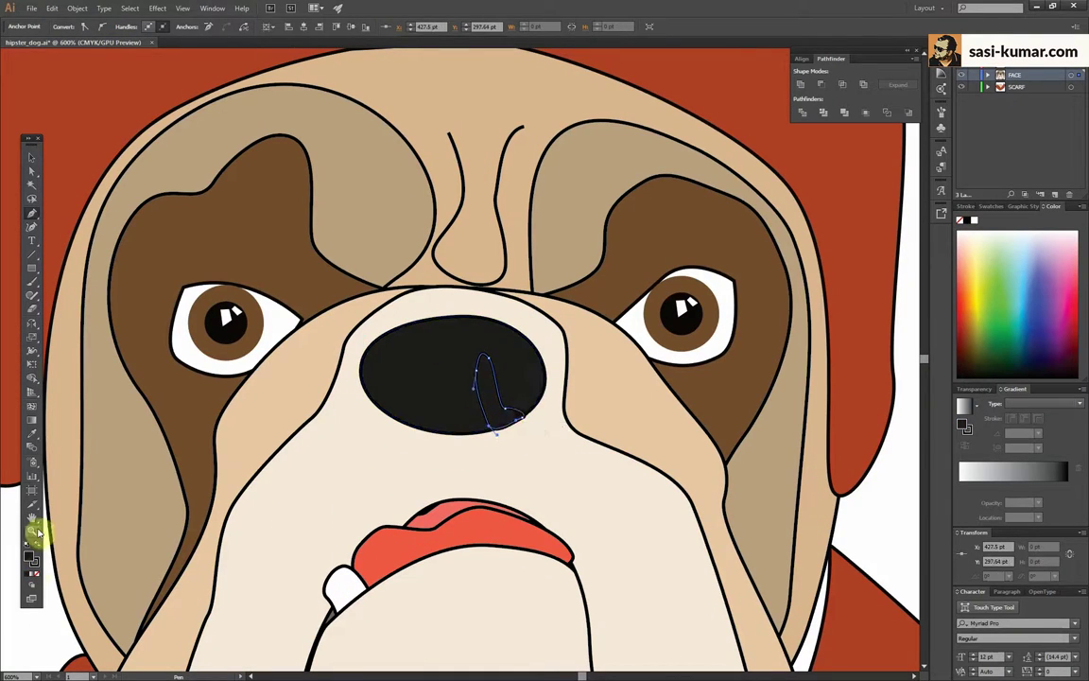
key(a)
scroll(260, 290, up, 3)
scroll(417, 220, up, 2)
scroll(504, 175, down, 5)
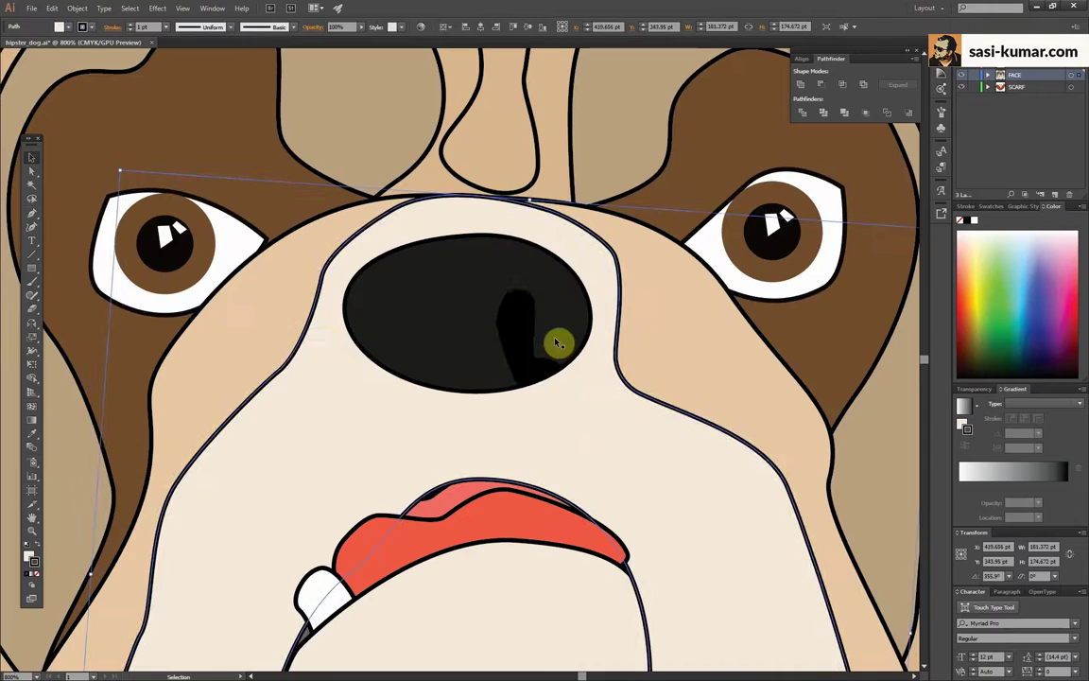
click(31, 156)
Draw a thin stripe down the nose centre with a dark fill
click(485, 428)
scroll(467, 353, up, 2)
key(p)
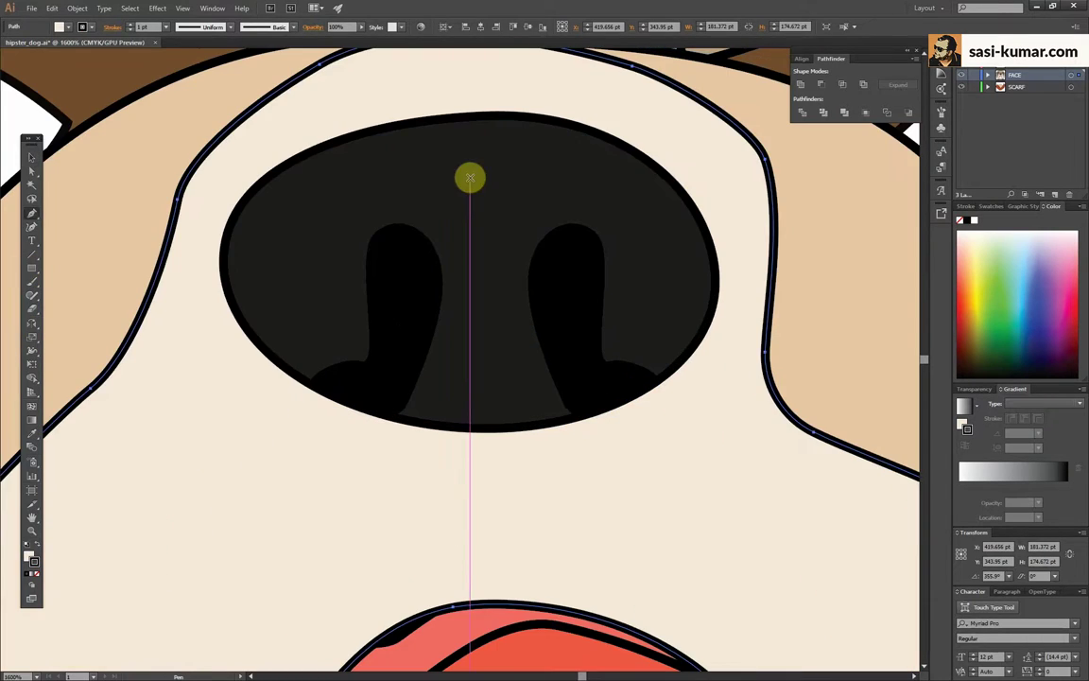
click(472, 385)
drag(467, 211, 470, 149)
double_click(30, 558)
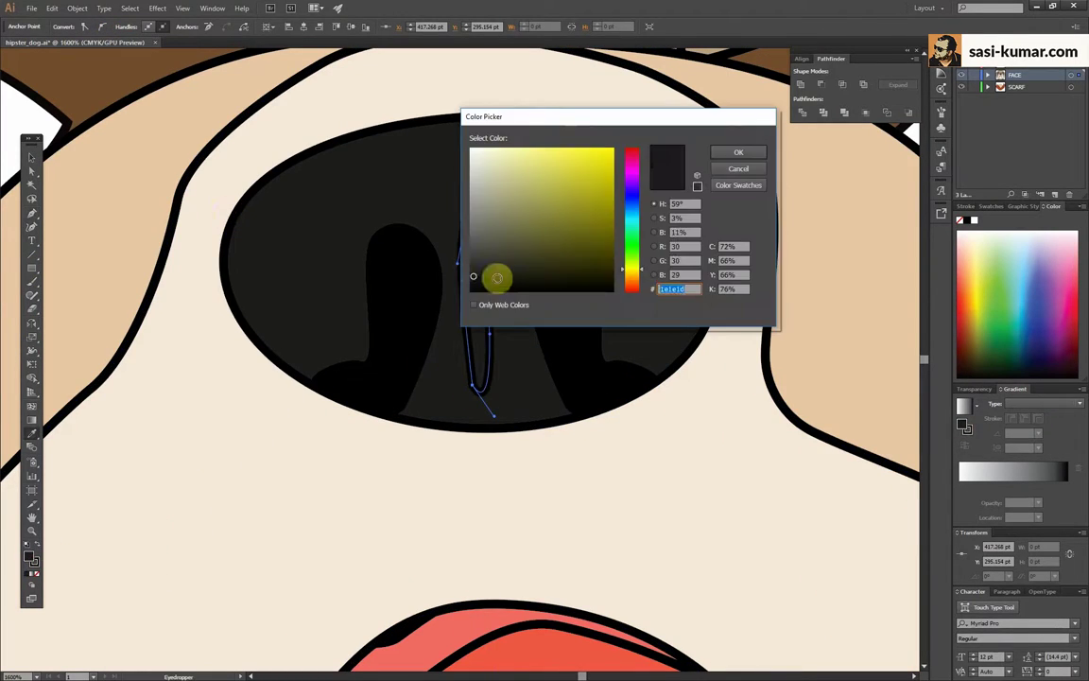
click(734, 150)
key(ctrl+shift+a)
scroll(704, 207, down, 4)
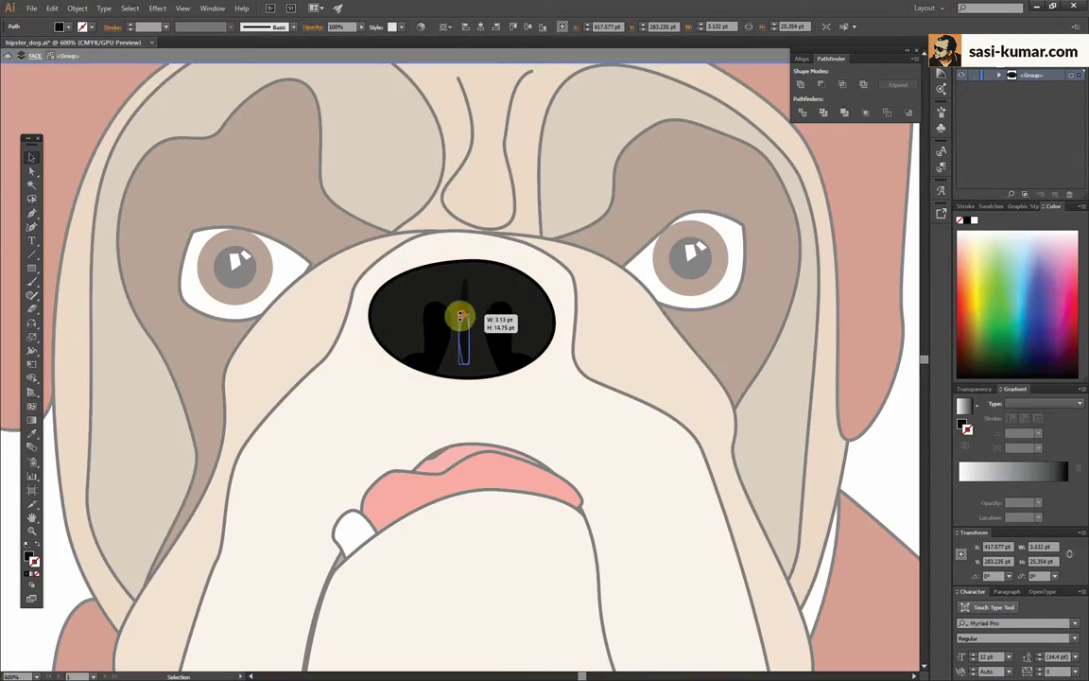
scroll(673, 324, up, 3)
Draw a darker red-brown shadow shape on the beanie
key(p)
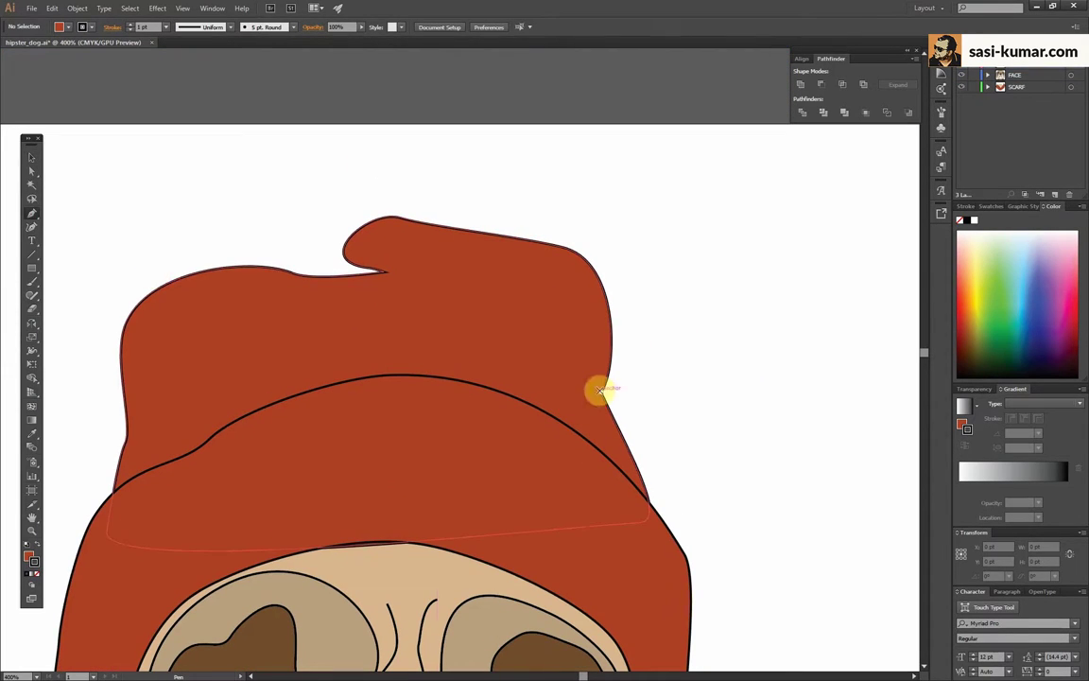
click(601, 389)
drag(438, 329, 466, 329)
click(471, 364)
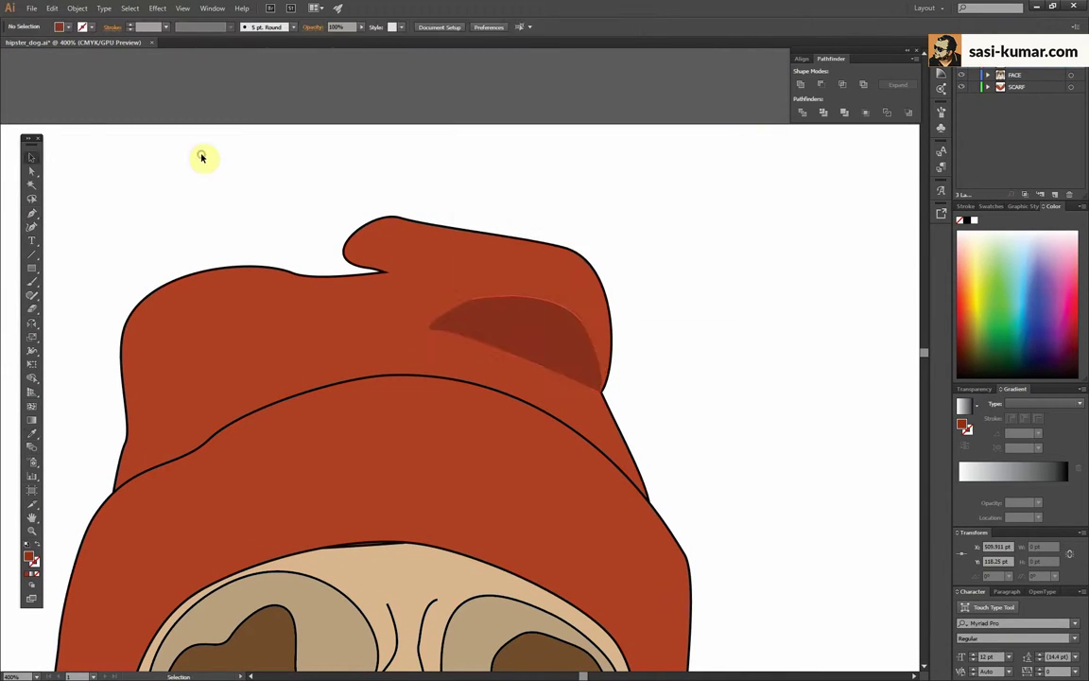
scroll(201, 156, down, 2)
Add a darker band across the beanie's side fold
key(p)
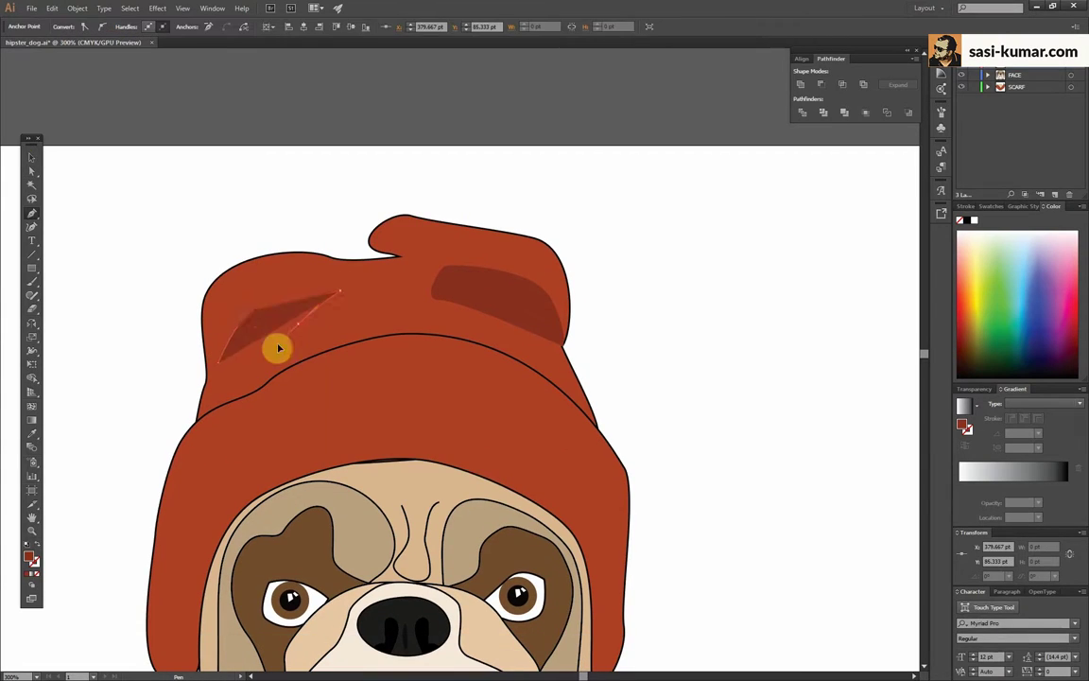
click(308, 346)
click(450, 332)
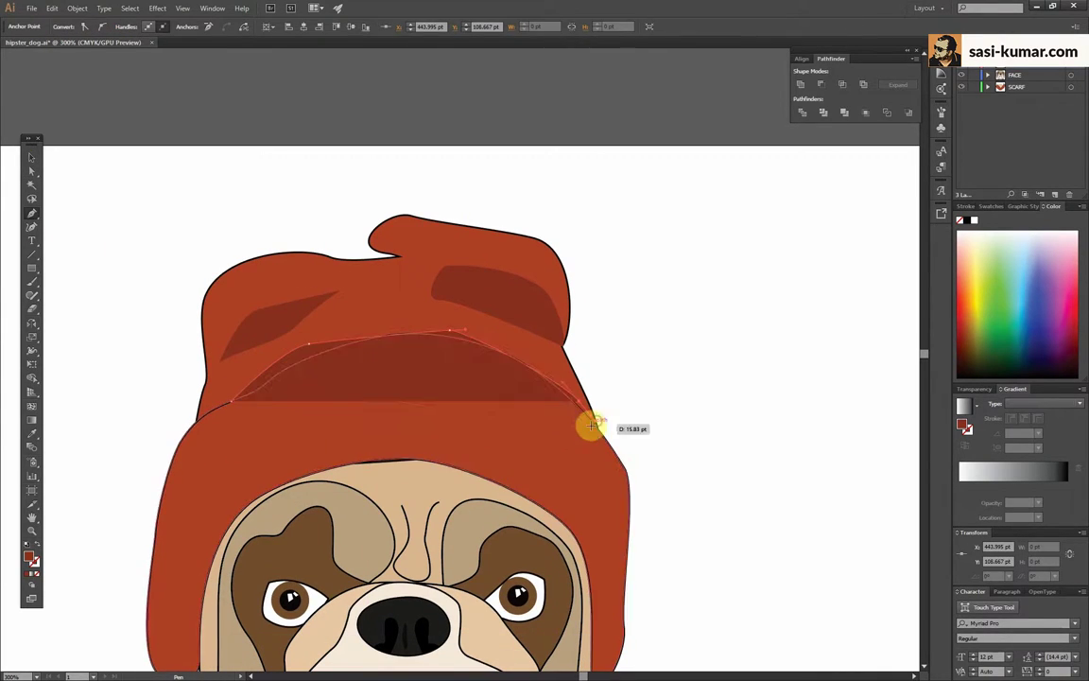
click(579, 427)
click(123, 156)
Draw a crease line curving along the beanie's crown top
key(ctrl+plus)
key(ctrl+plus)
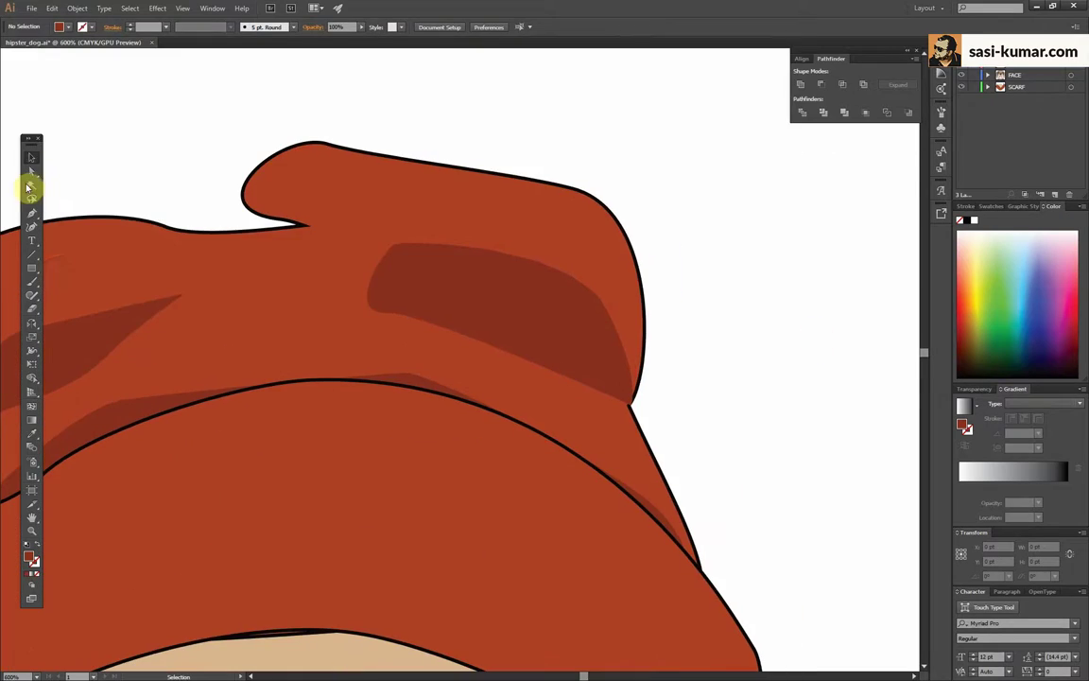
click(31, 213)
click(520, 231)
drag(435, 219, 299, 222)
key(ctrl+shift+a)
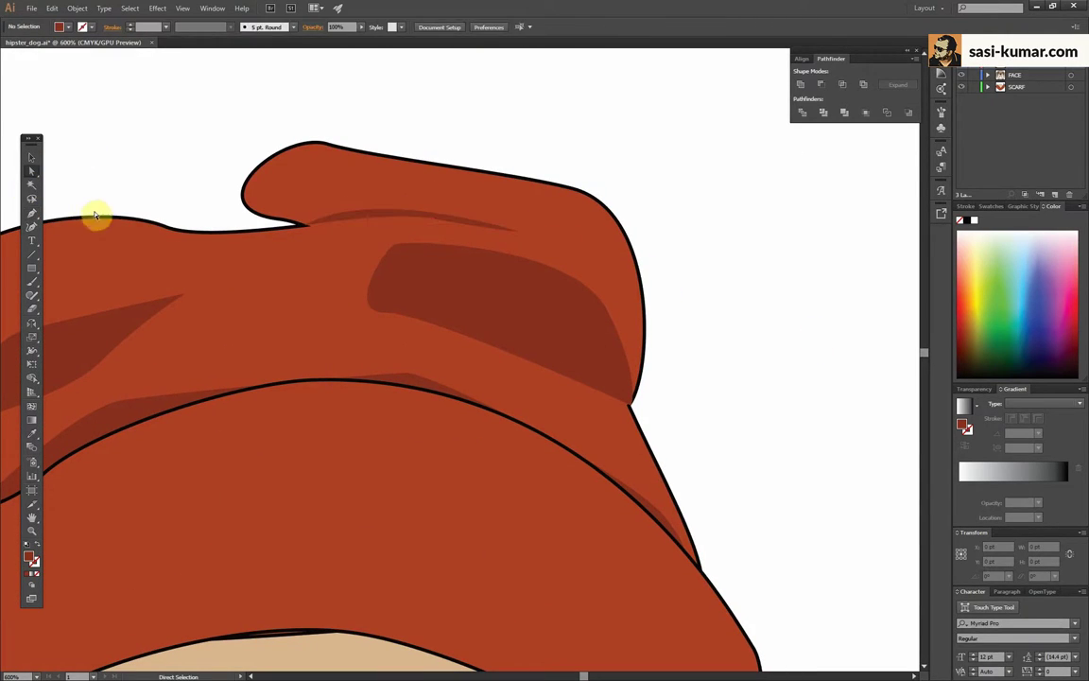
key(ctrl+minus)
key(ctrl+minus)
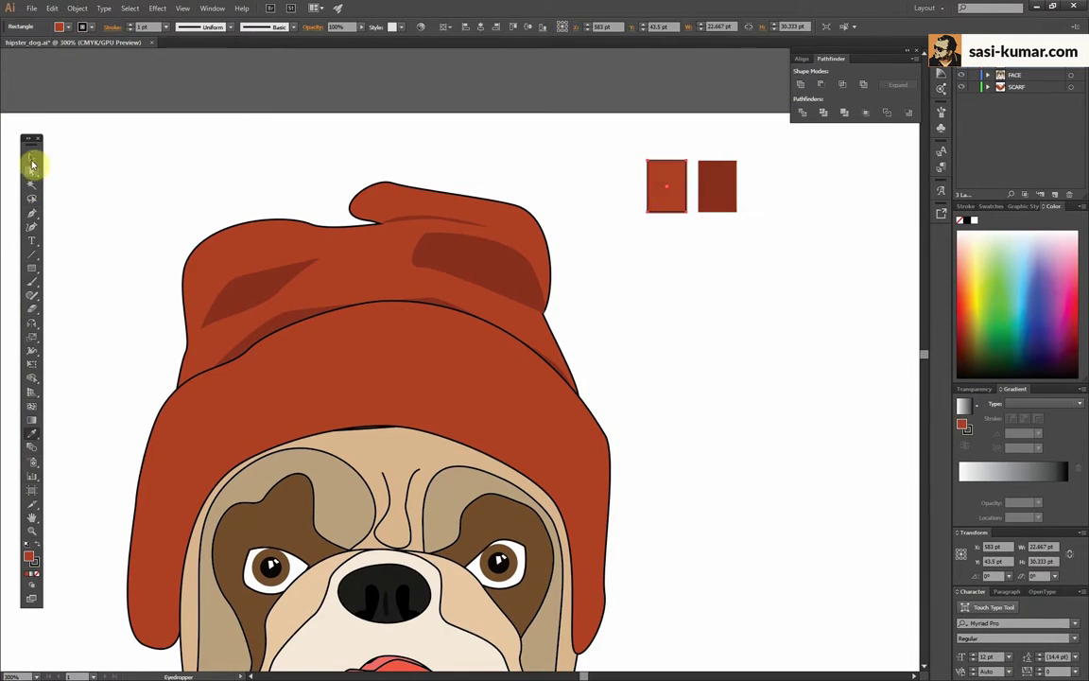
Add an orange swatch and build a wide orange-to-red linear gradient bar
double_click(29, 556)
key(Return)
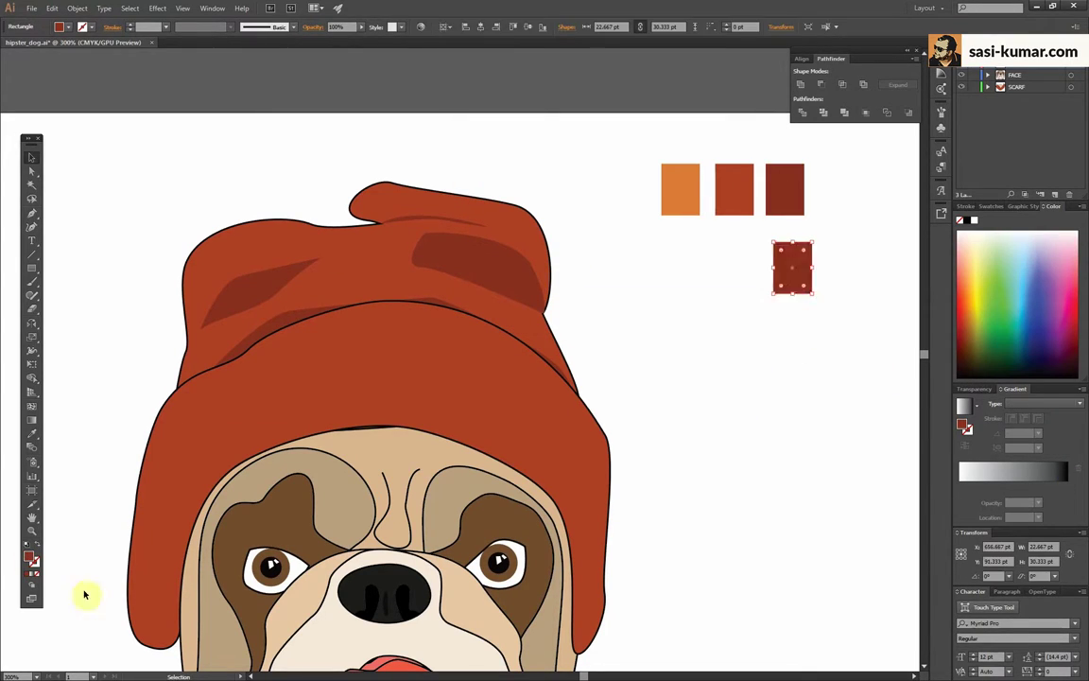
double_click(29, 558)
key(Return)
double_click(1067, 486)
click(1063, 508)
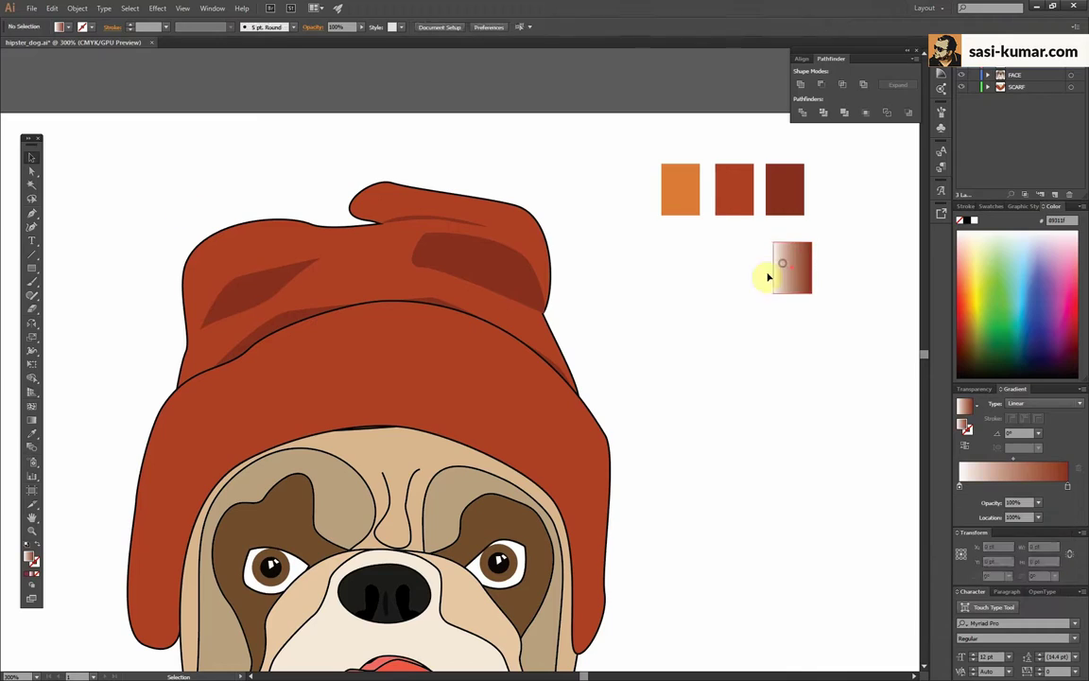
drag(767, 276, 656, 293)
double_click(960, 486)
click(1060, 510)
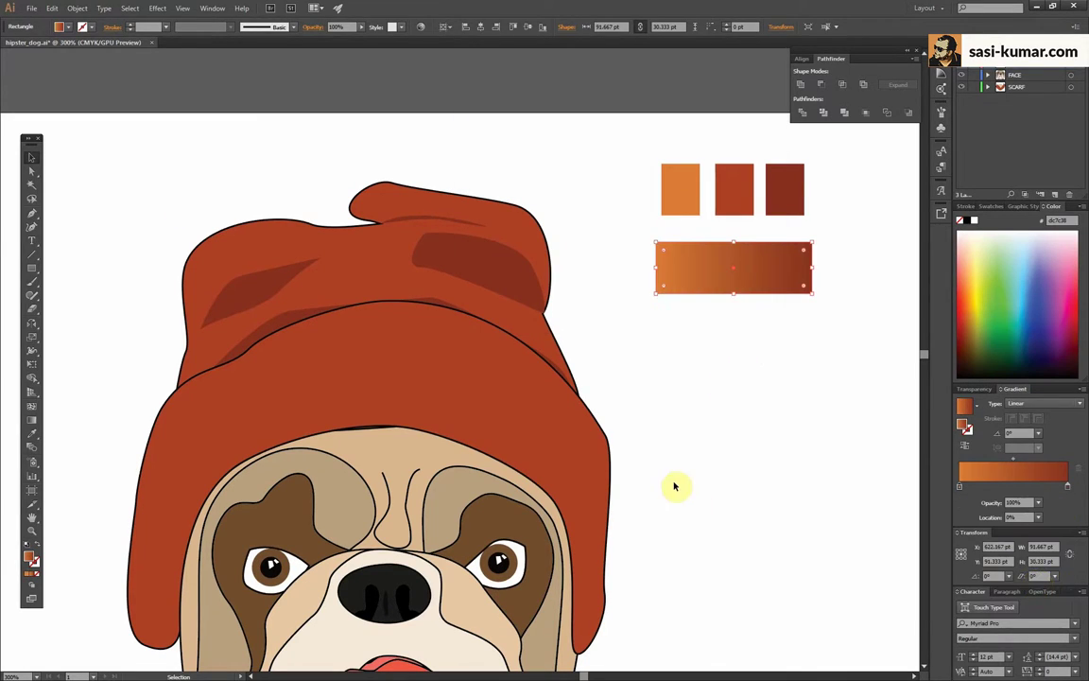
Apply the gradient diagonally across the hat crown and tweak its stop colours
click(331, 265)
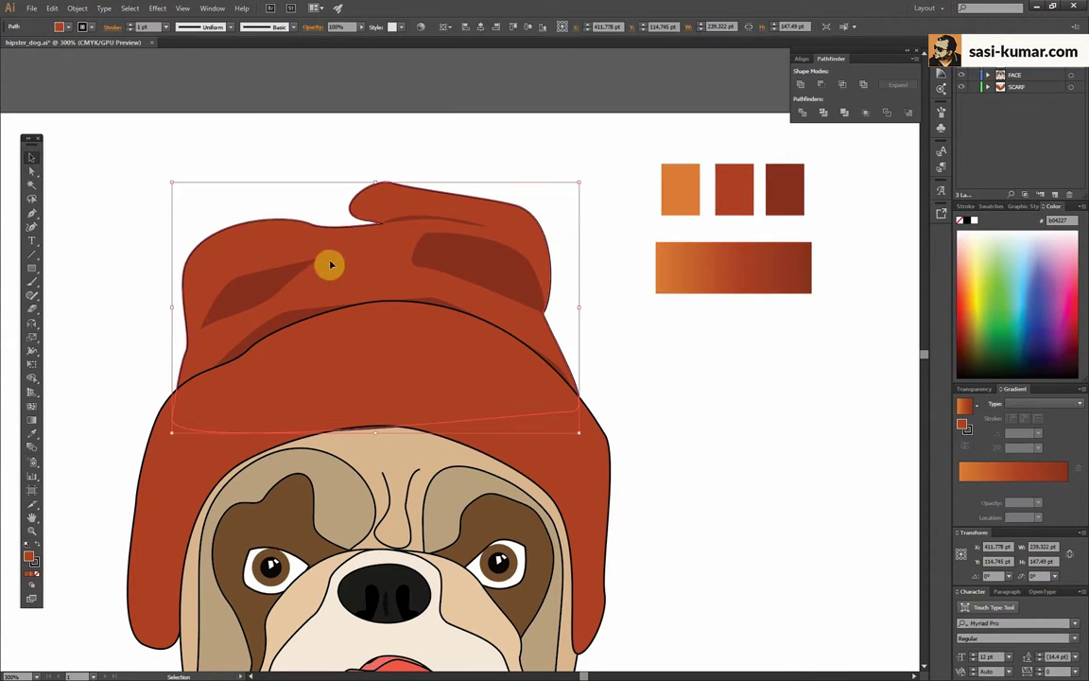
mouse_move(315, 189)
mouse_down()
mouse_move(417, 340)
mouse_move(369, 358)
mouse_up()
click(146, 158)
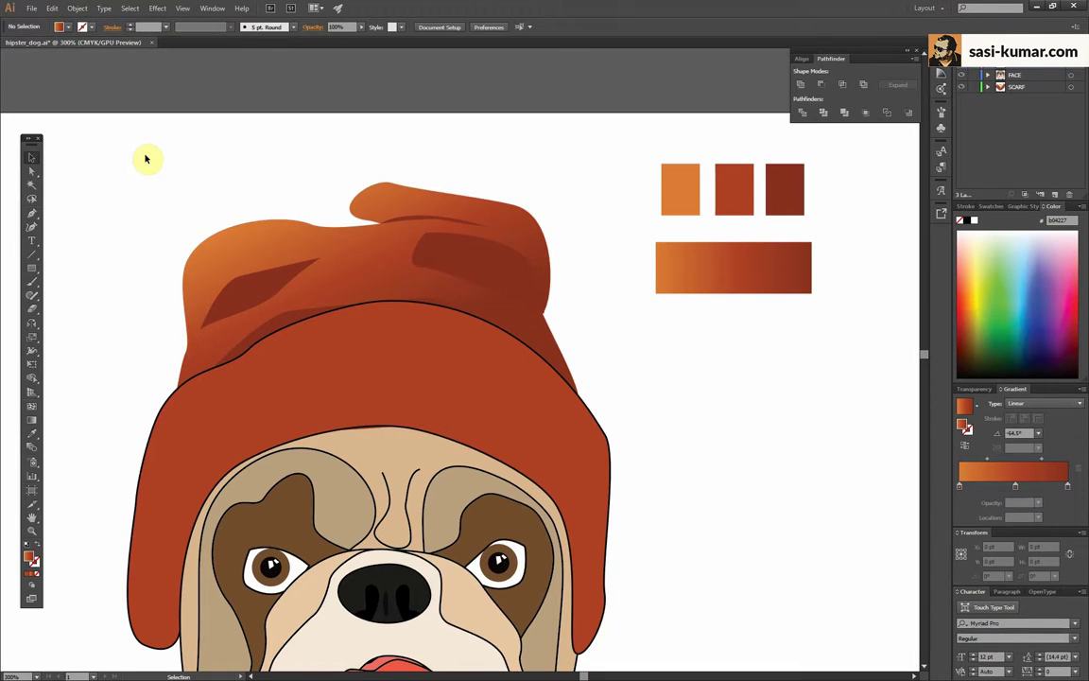
click(180, 378)
double_click(31, 560)
key(Escape)
key(Return)
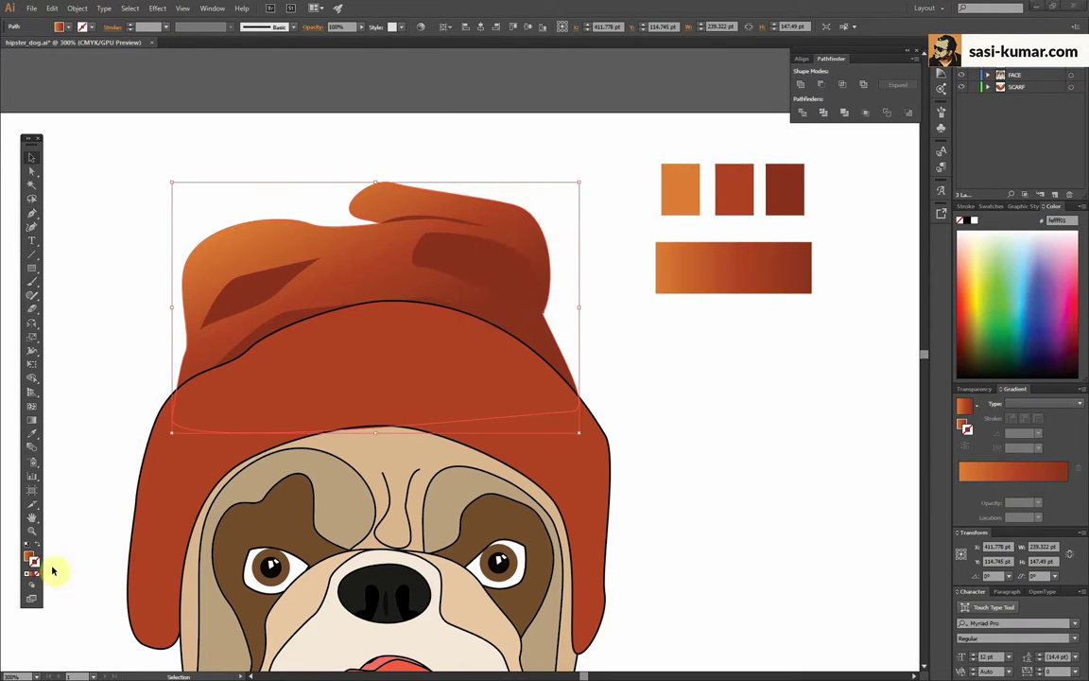
double_click(31, 561)
click(722, 155)
click(161, 27)
click(187, 81)
key(ctrl+minus)
Run a diagonal orange-to-red gradient across the hat's lower band, with a stop near 62%
click(693, 284)
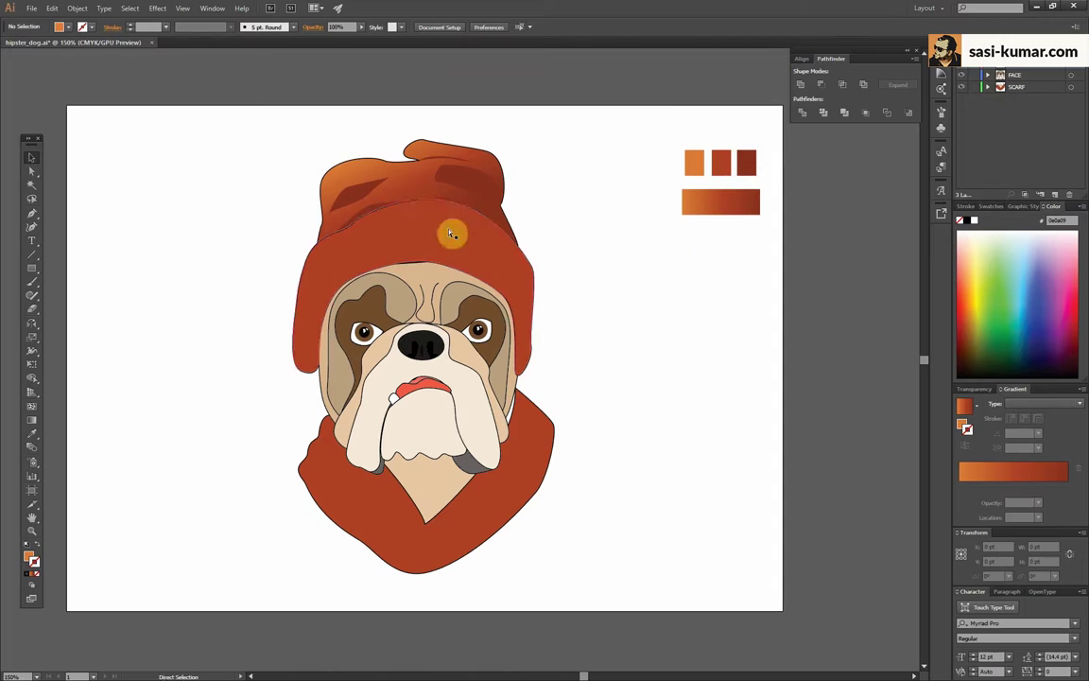
click(451, 234)
key(ctrl+plus)
key(g)
drag(553, 235, 241, 331)
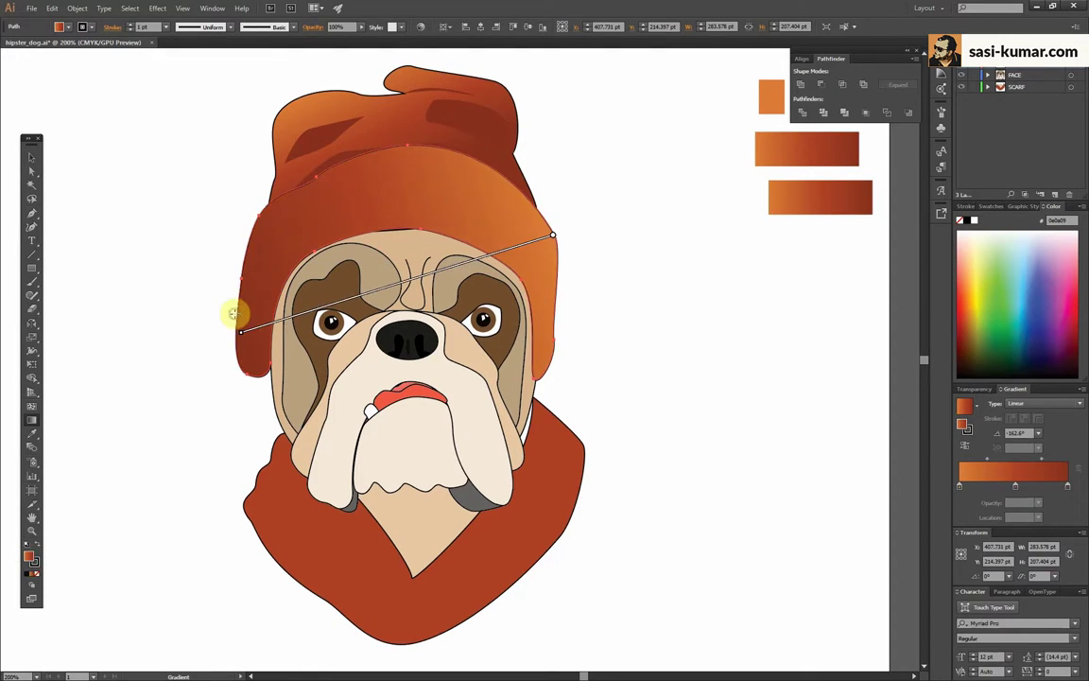
drag(244, 378, 266, 402)
drag(987, 486, 1047, 486)
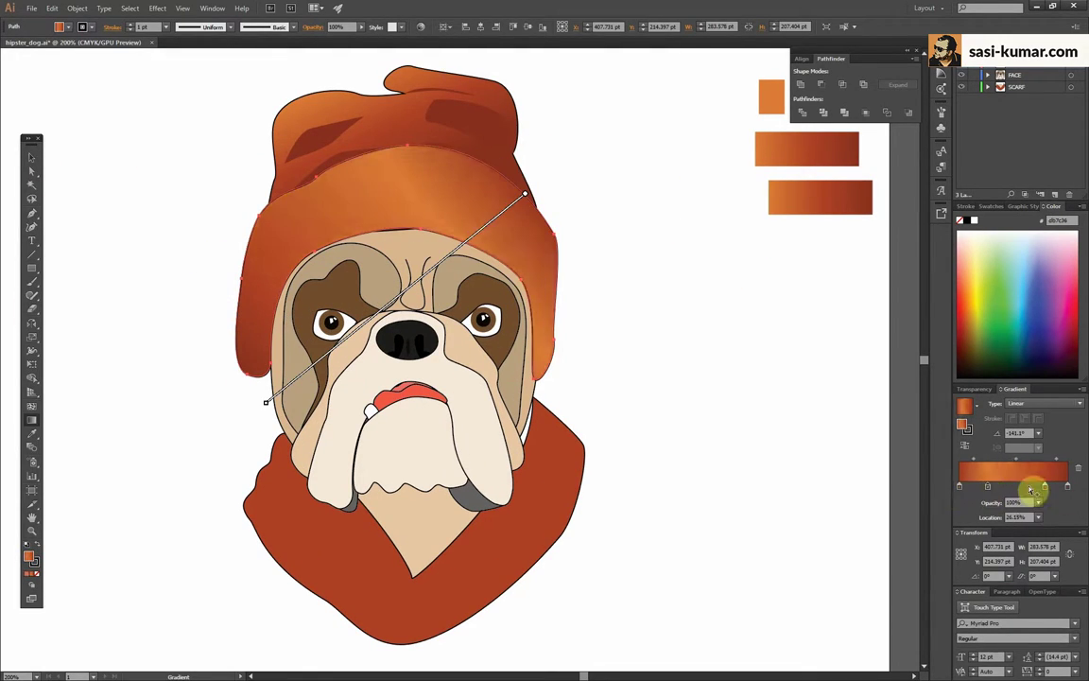
key(v)
click(111, 132)
Pen a path along the hat band and Pathfinder Divide it to split off a strip
double_click(312, 179)
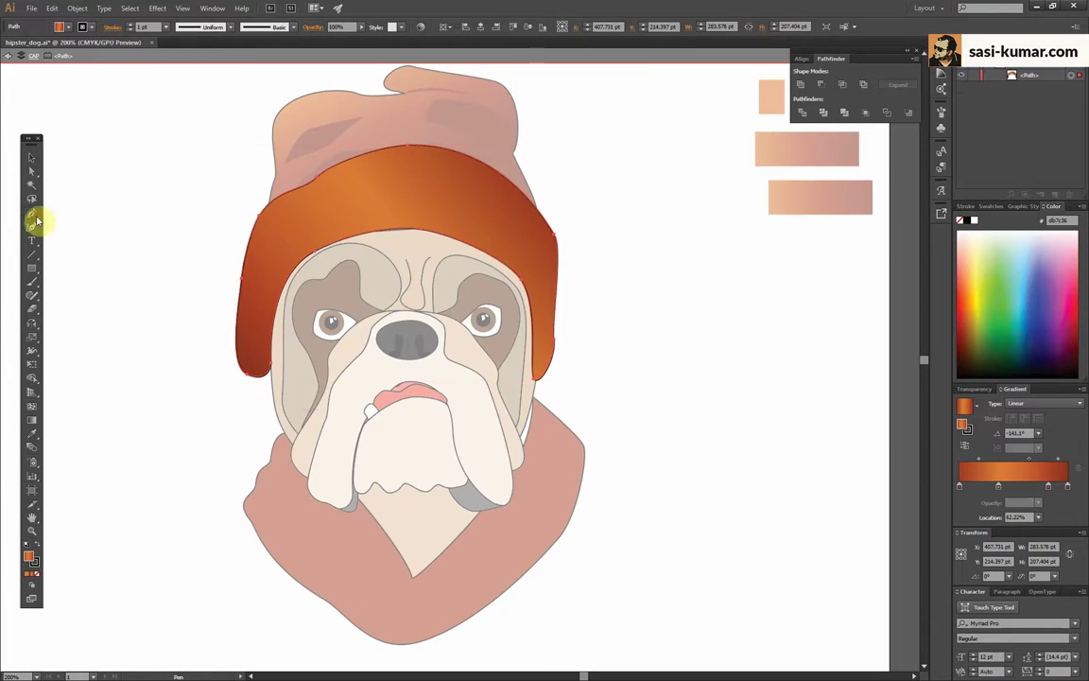
click(31, 214)
click(237, 400)
click(444, 220)
key(a)
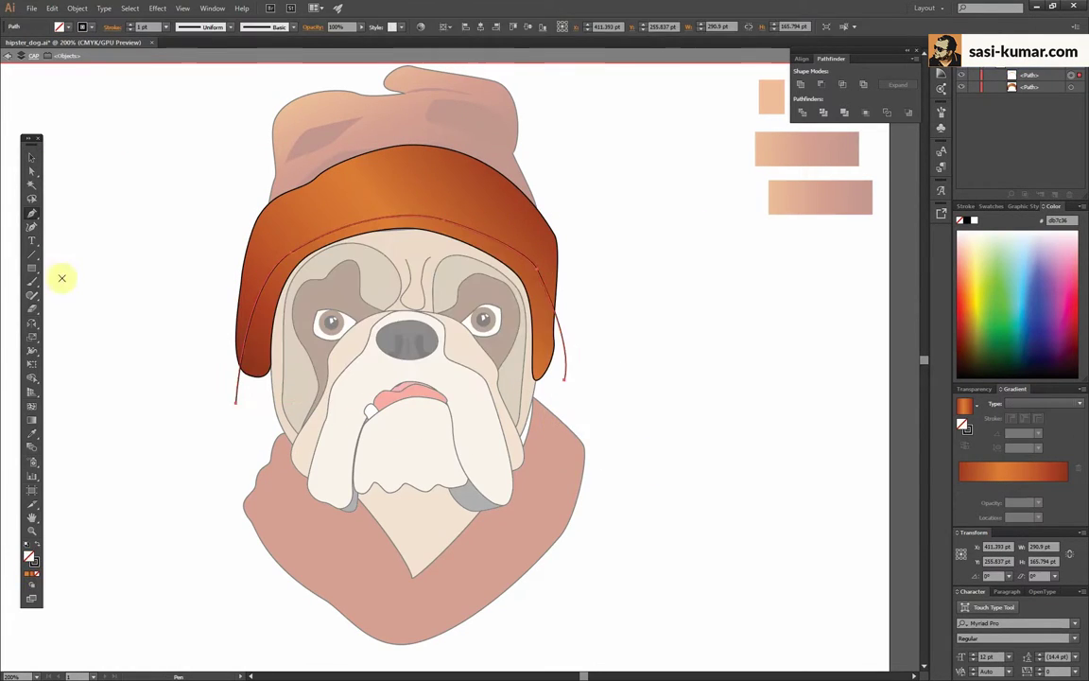
drag(237, 350, 216, 433)
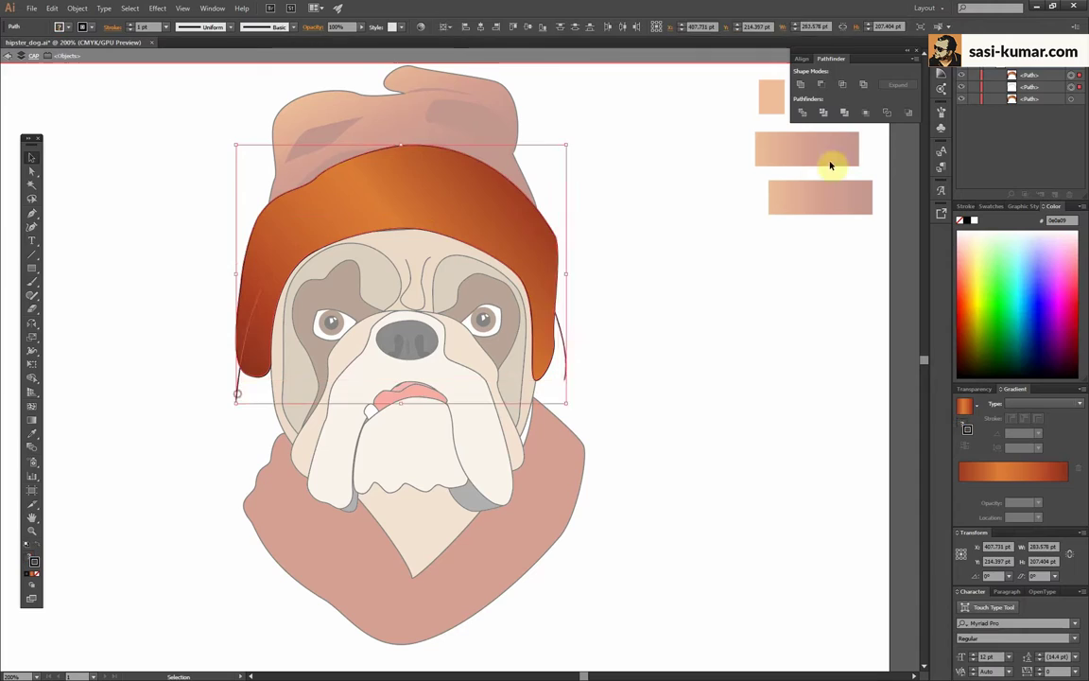
click(801, 112)
double_click(209, 428)
click(243, 371)
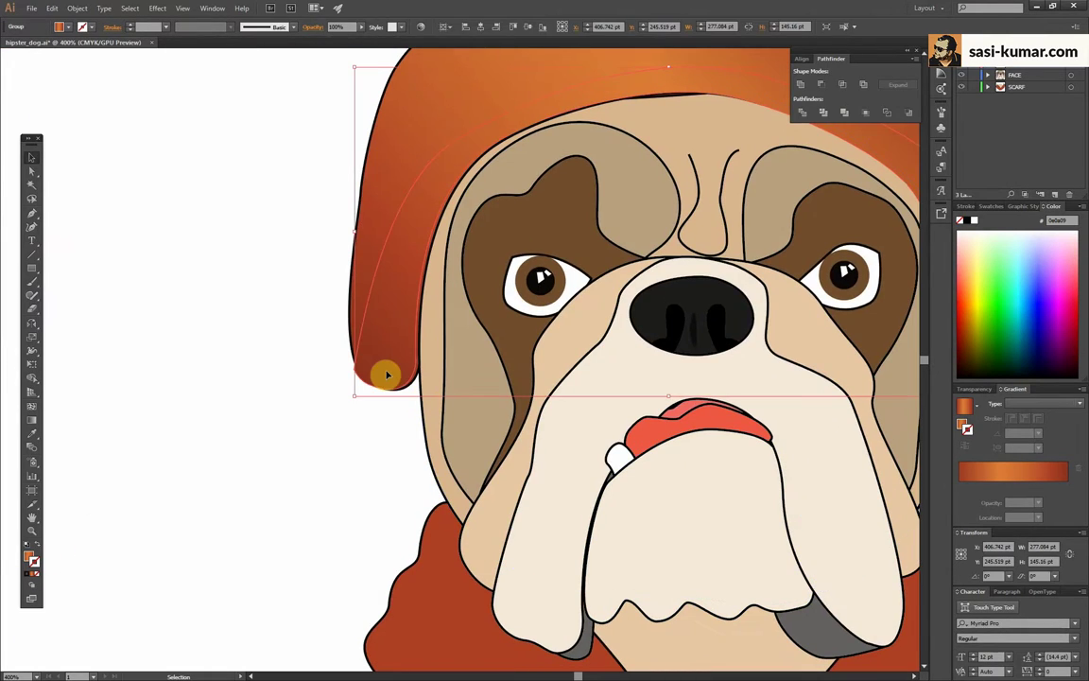
Apply the orange-to-red gradient to the new hat band piece
key(g)
drag(336, 414, 334, 416)
key(a)
click(136, 199)
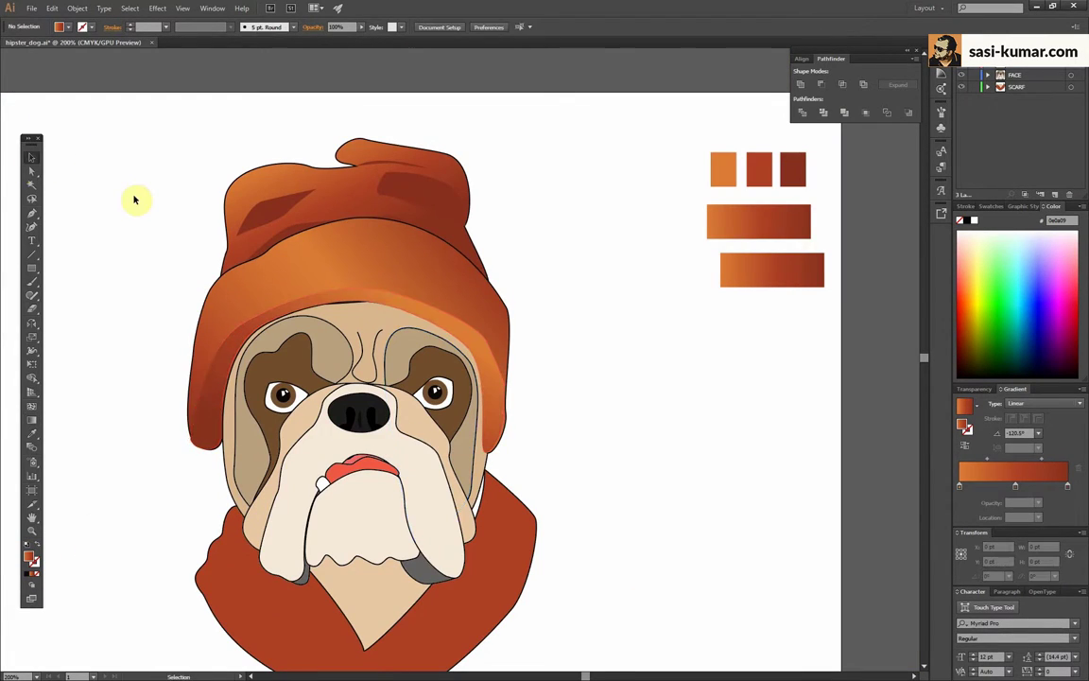
scroll(461, 316, up, 3)
scroll(614, 248, down, 3)
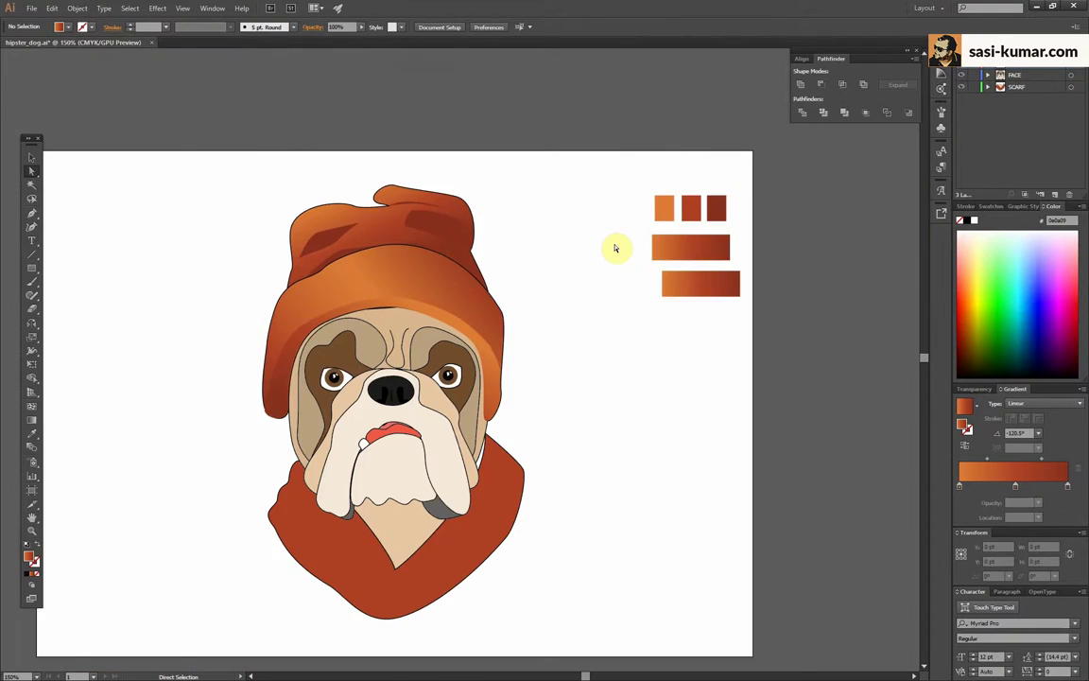
scroll(540, 341, up, 3)
Draw a stripe shape on the hat and Divide the band with it
key(p)
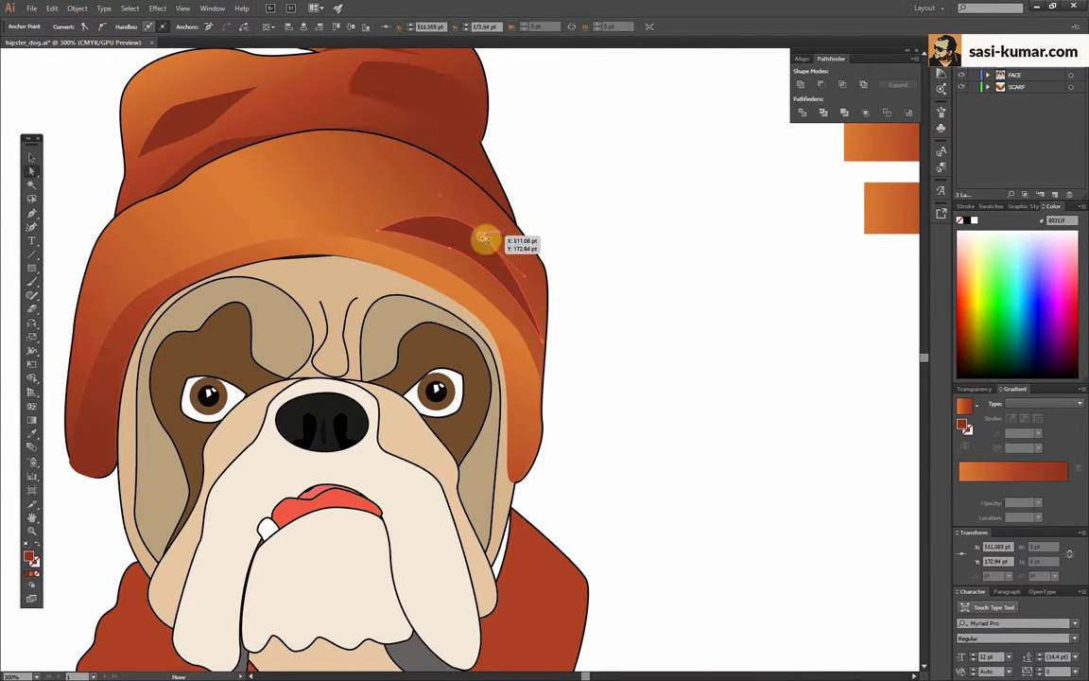
click(419, 228)
key(ctrl+0)
key(i)
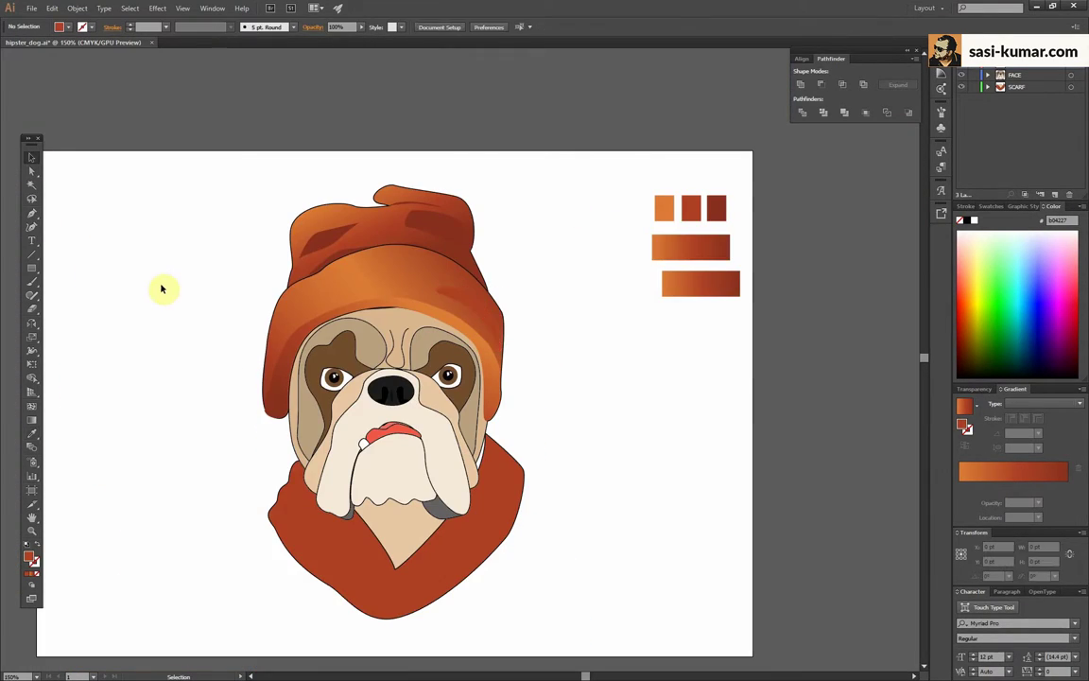
key(ctrl+plus)
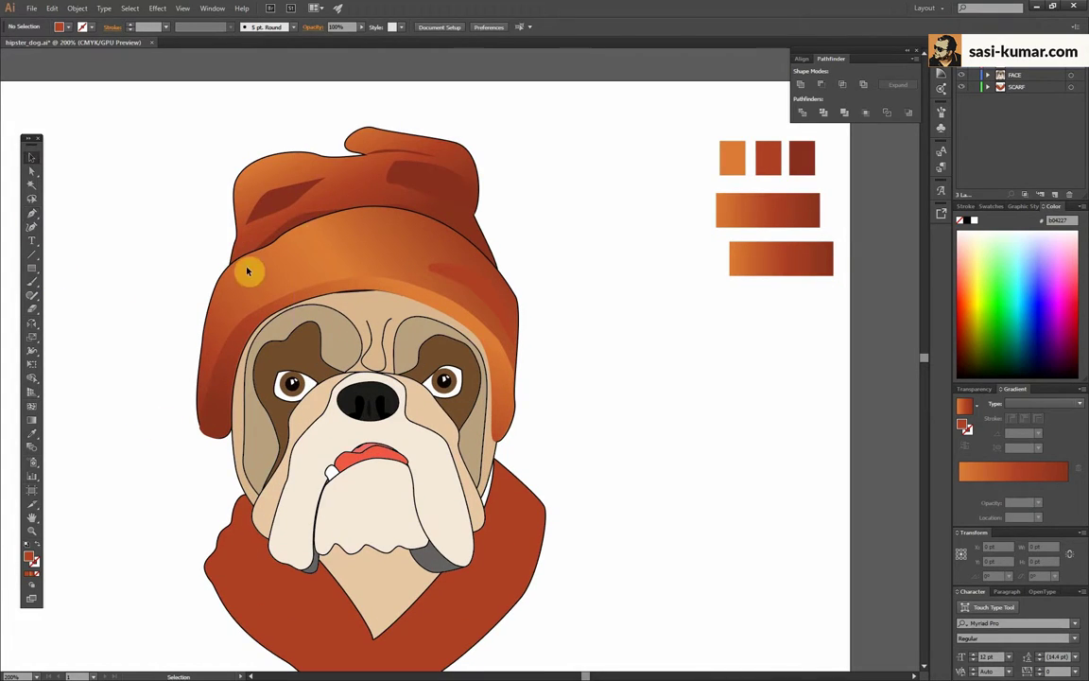
click(247, 271)
click(801, 112)
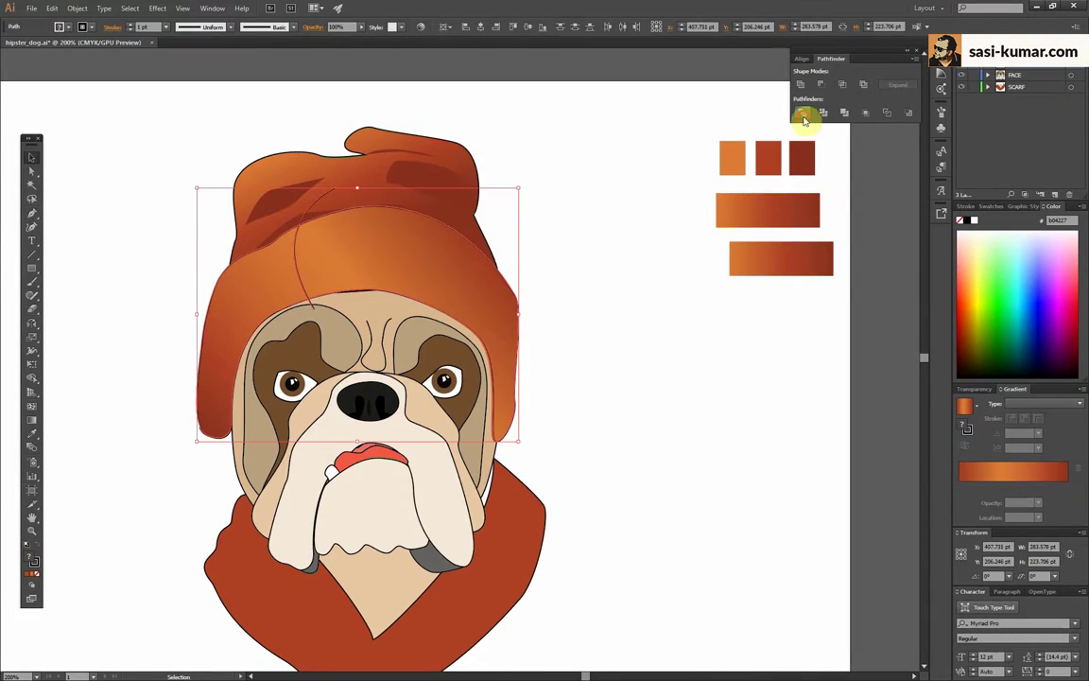
double_click(222, 359)
key(Escape)
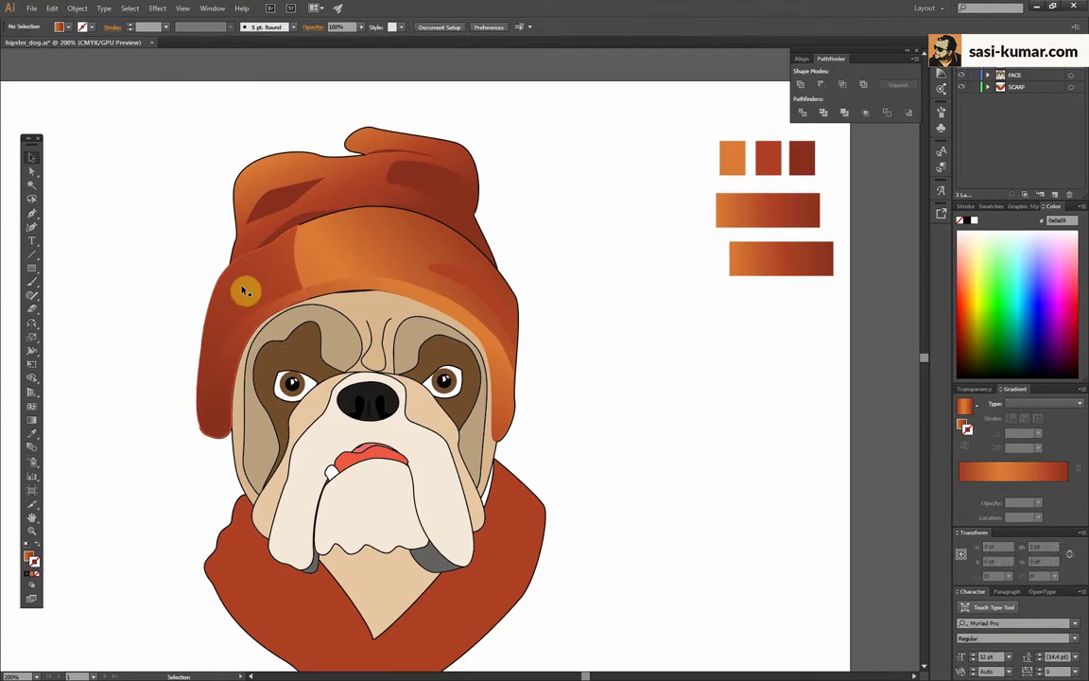
Check the hat band's shading pieces, then select and isolate the scarf
click(218, 371)
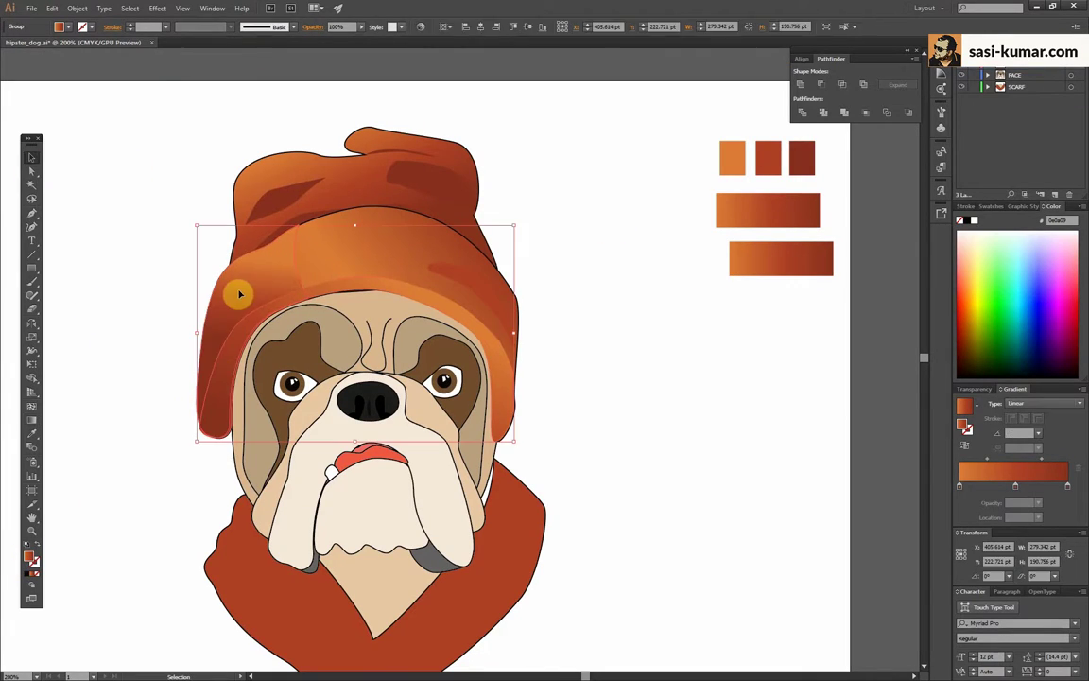
click(93, 352)
scroll(93, 353, up, 2)
click(435, 277)
scroll(117, 284, down, 2)
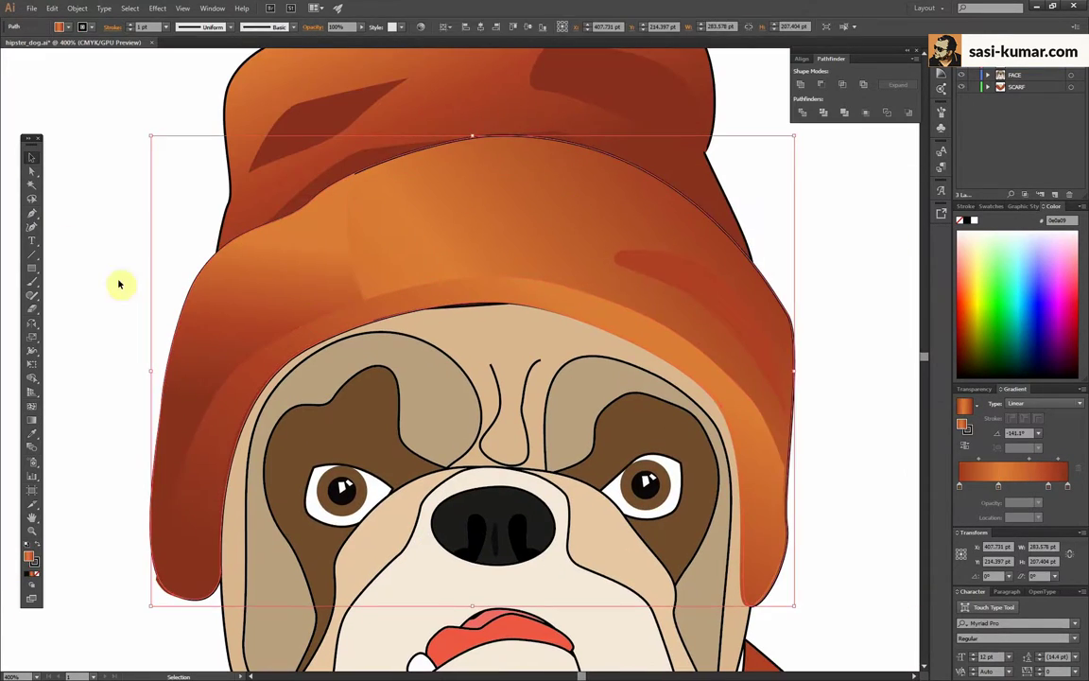
click(92, 352)
scroll(206, 325, down, 2)
click(319, 348)
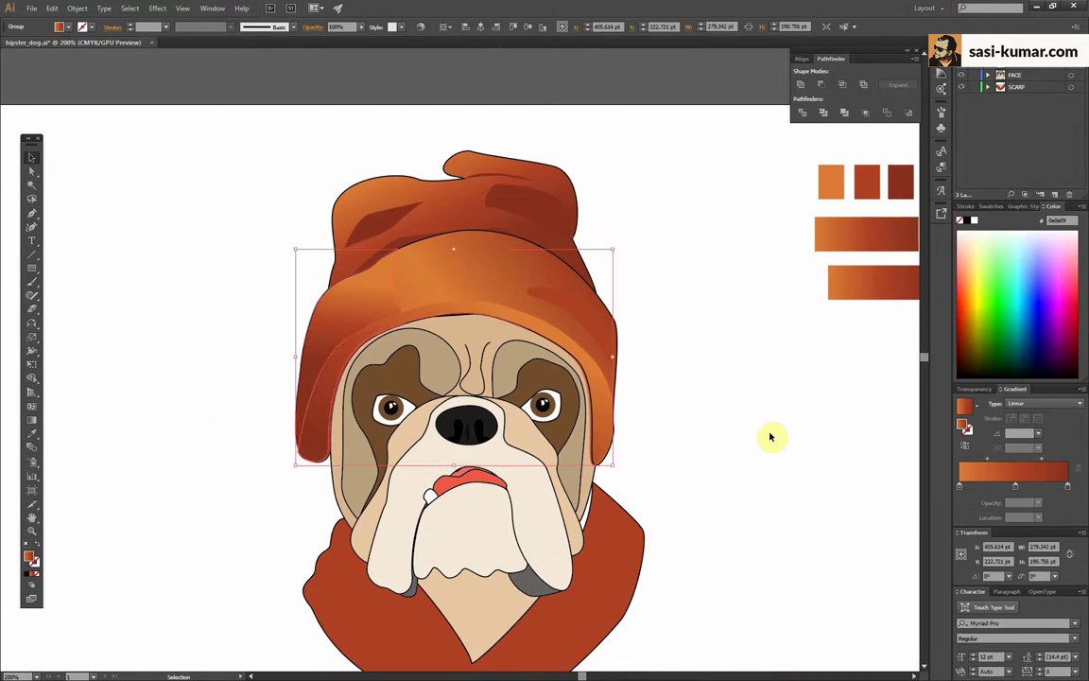
scroll(662, 200, down, 2)
scroll(386, 360, up, 2)
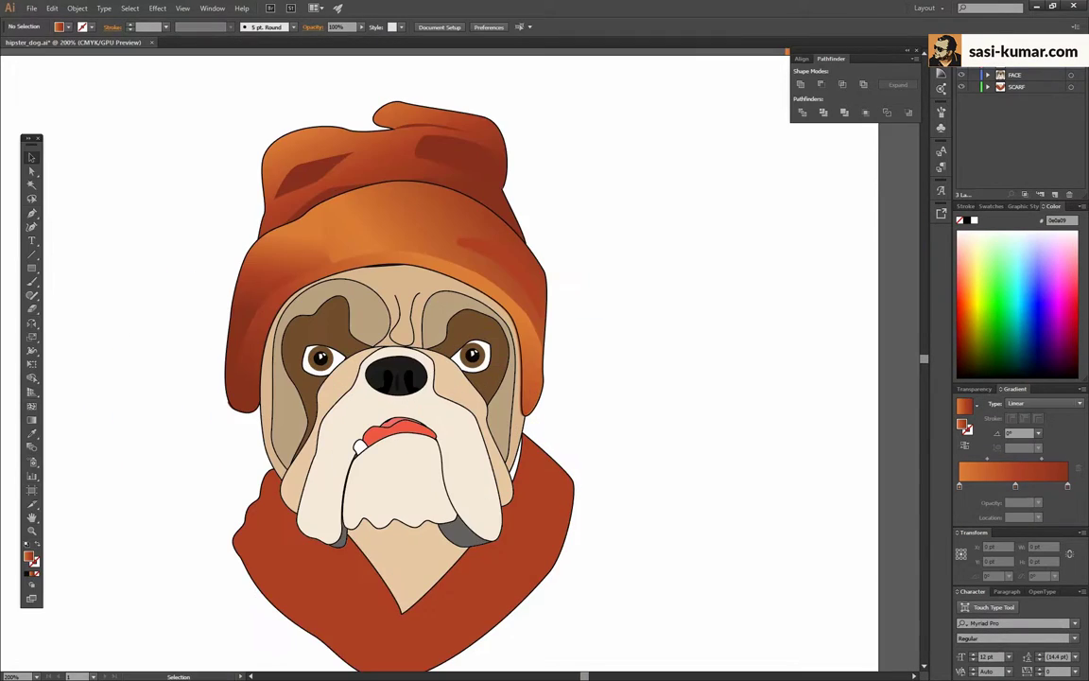
click(381, 530)
double_click(381, 530)
Isolate the scarf's collar shape and zoom in on the lower scarf fold
key(p)
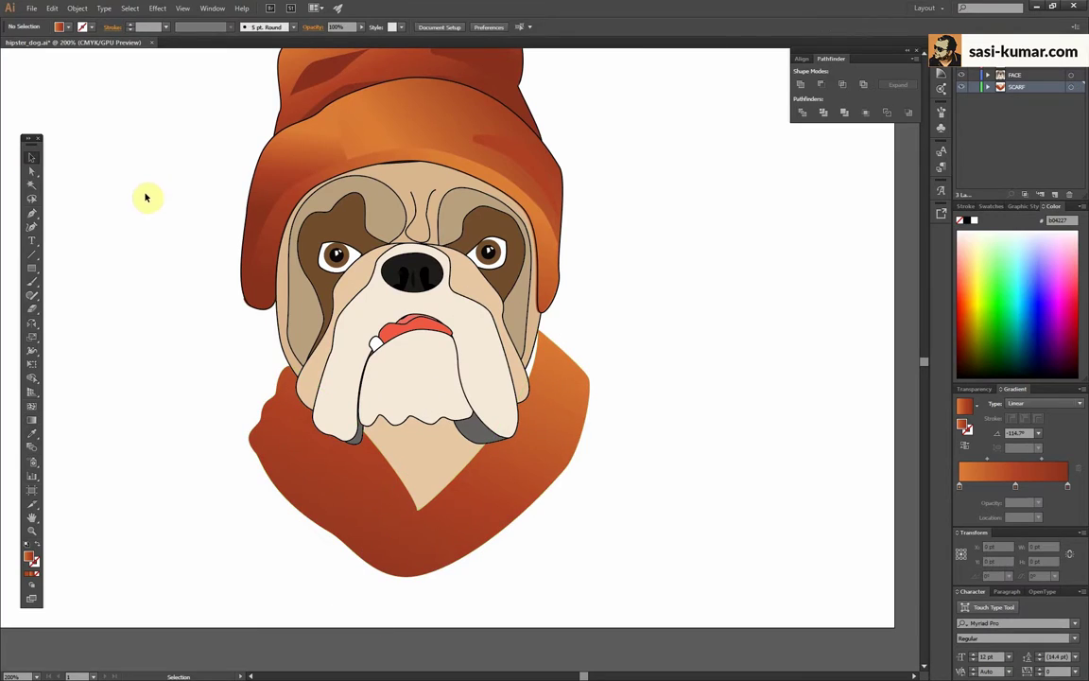
scroll(646, 510, up, 1)
scroll(460, 278, up, 1)
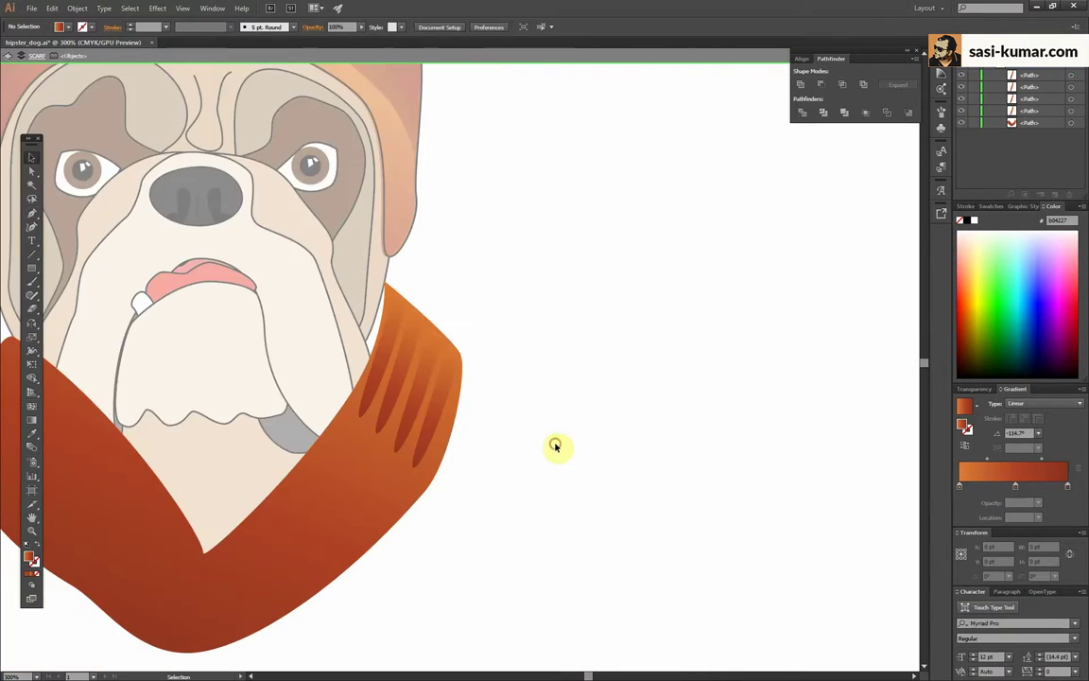
double_click(555, 445)
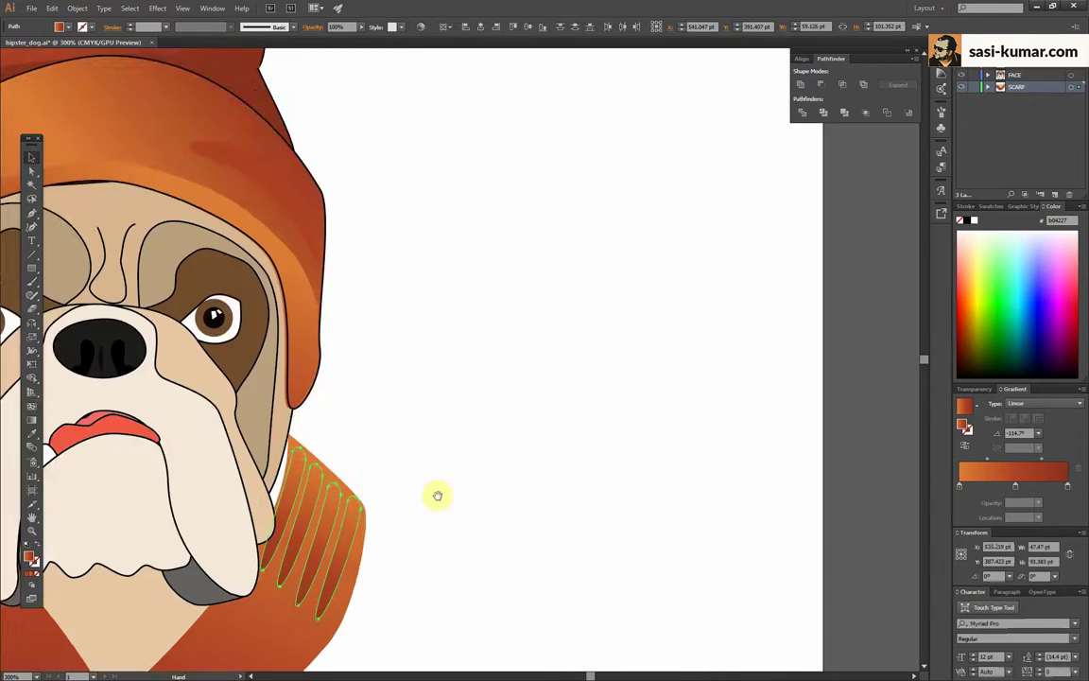
scroll(542, 309, down, 2)
scroll(567, 284, up, 1)
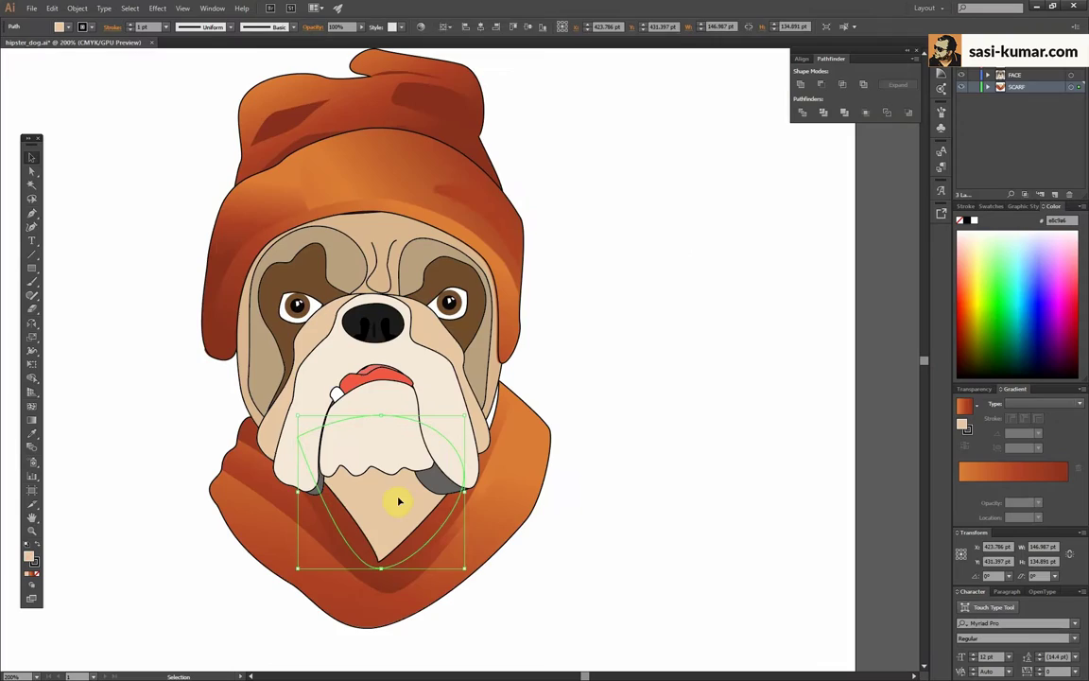
double_click(399, 501)
click(35, 173)
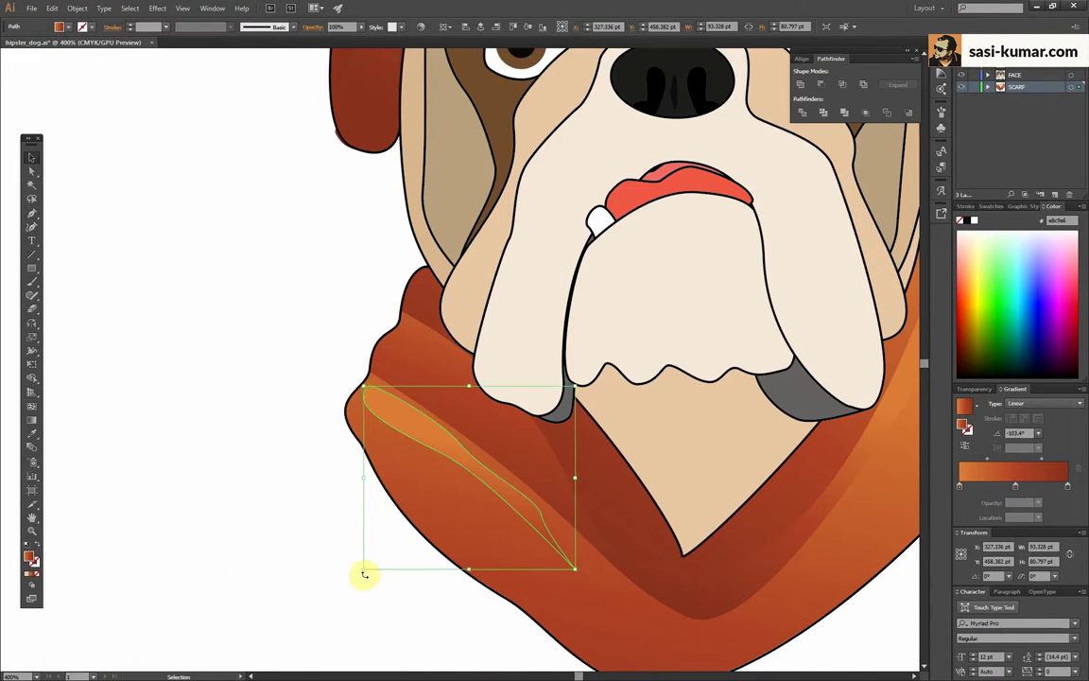
click(112, 249)
key(ctrl+plus)
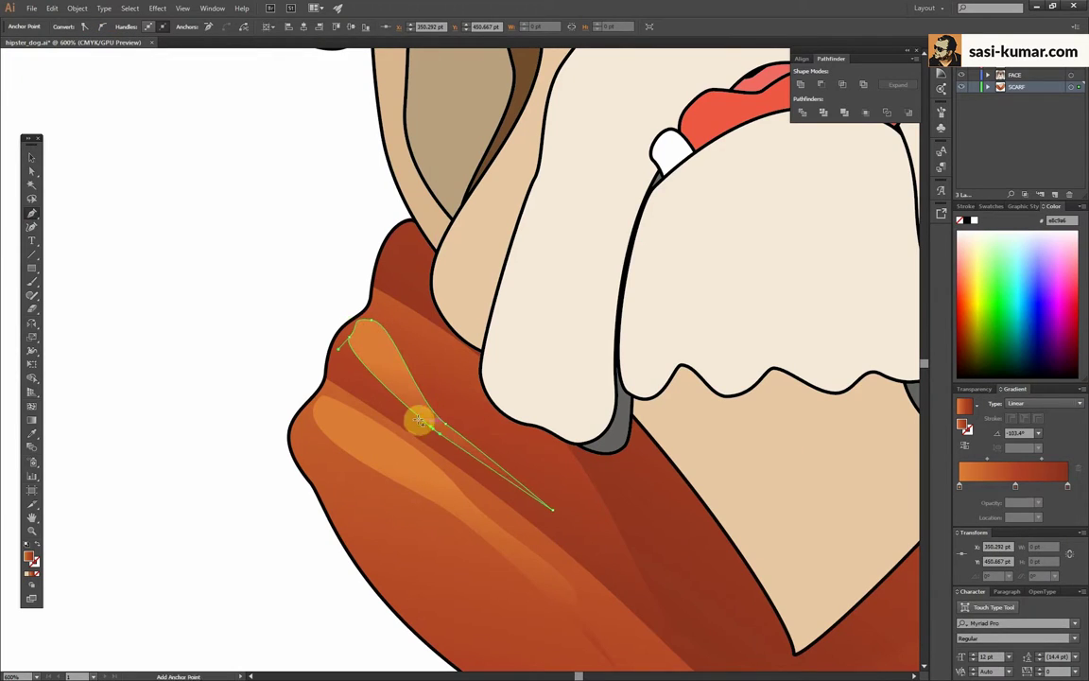
key(ctrl+plus)
key(ctrl+plus)
key(ctrl+plus)
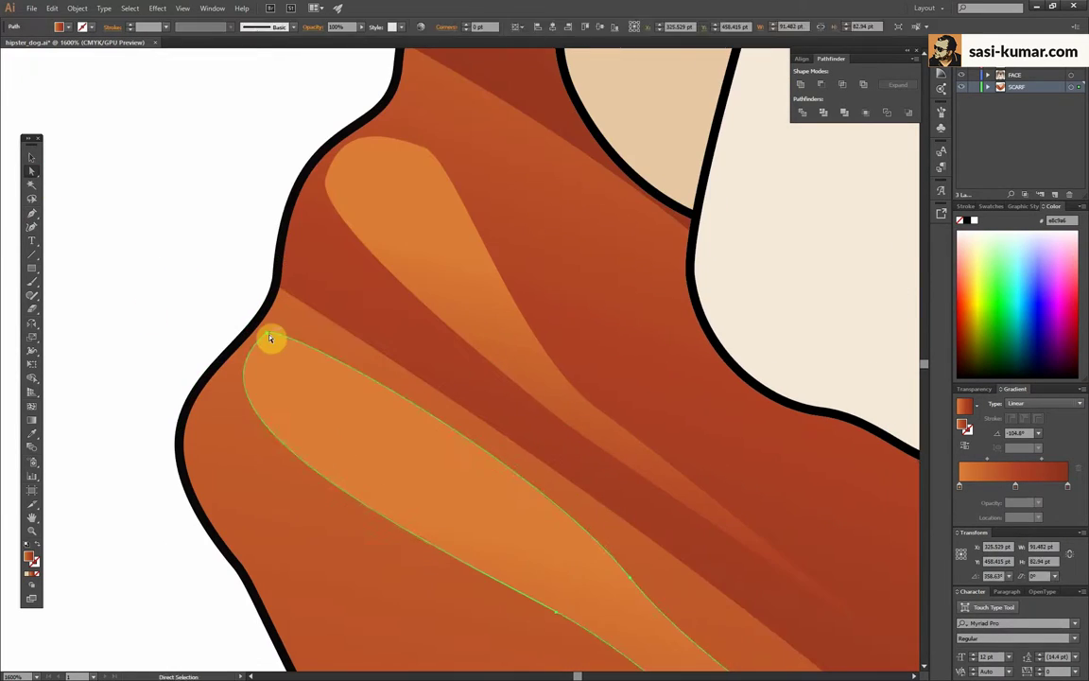
key(ctrl+0)
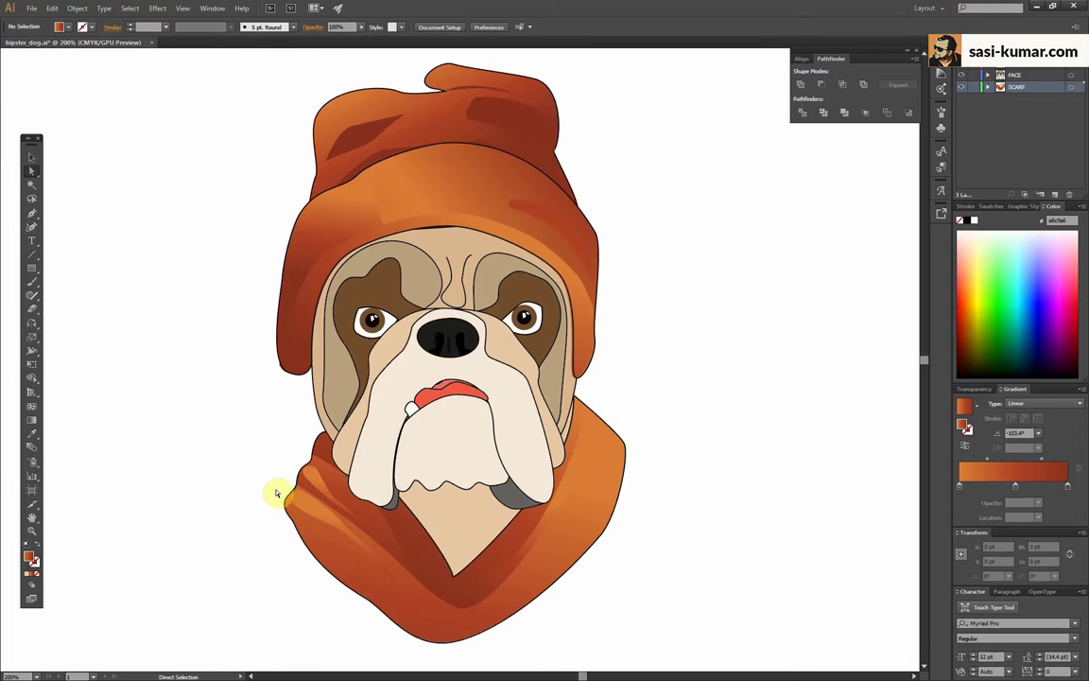
key(ctrl+plus)
key(ctrl+plus)
key(ctrl+plus)
Draw a second scarf highlight shape and fill both with the sampled light-orange gradient
click(521, 480)
click(631, 393)
click(284, 272)
click(319, 362)
click(411, 374)
click(283, 272)
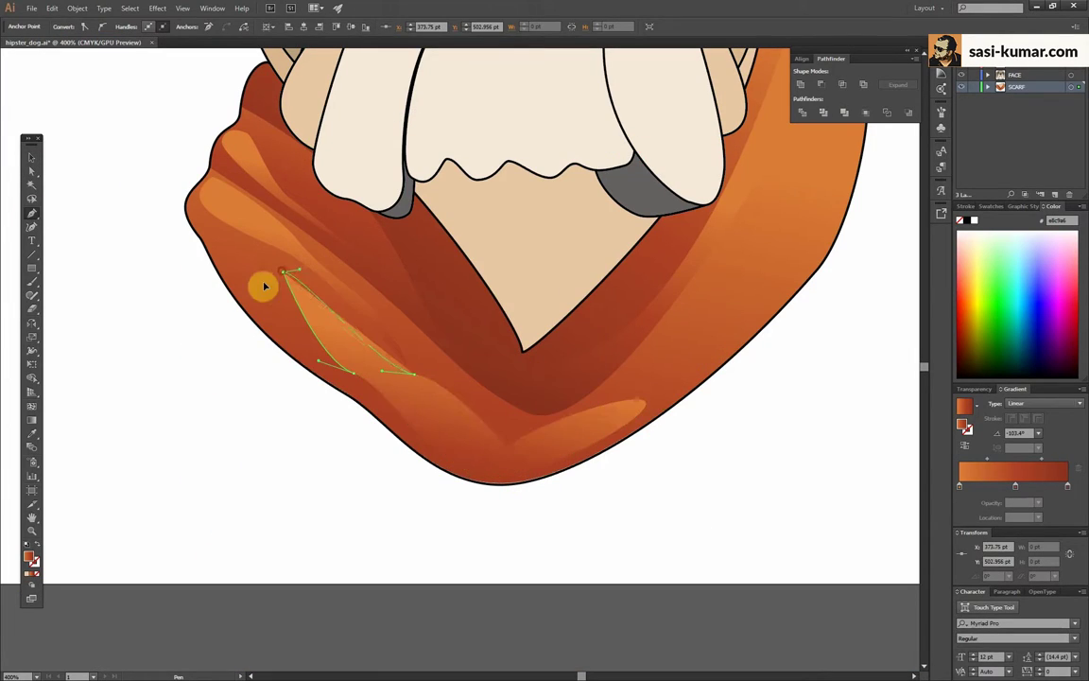
click(466, 296)
Pen two more highlight shapes on the scarf's right side and lower fold
key(v)
key(ctrl+shift+a)
key(ctrl+0)
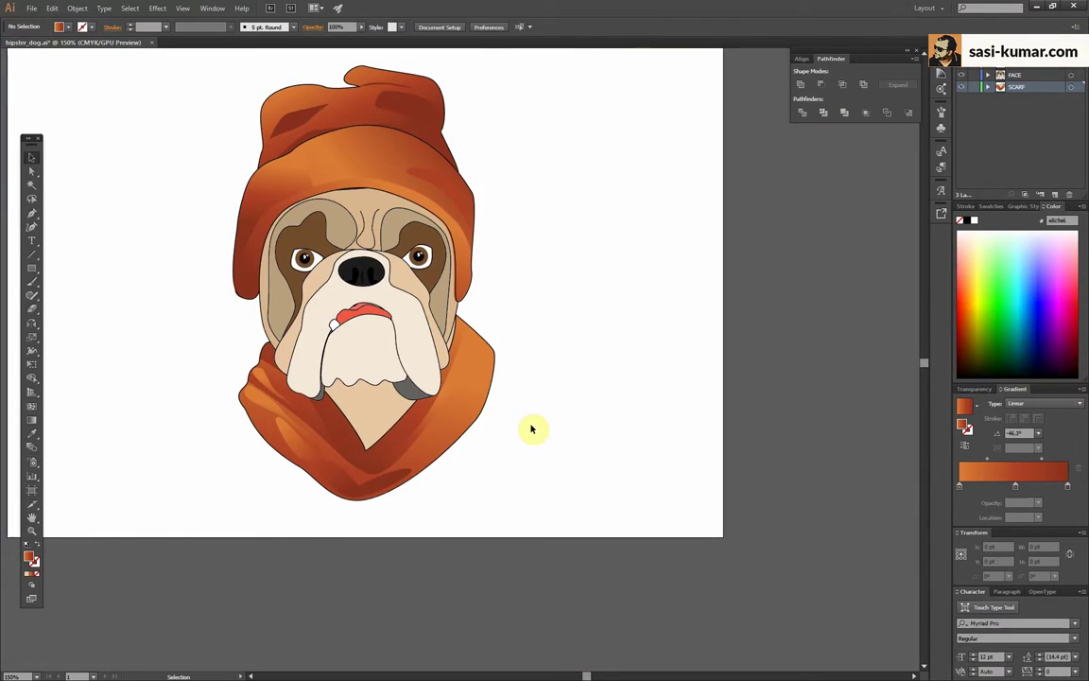
key(ctrl+plus)
key(p)
click(485, 360)
click(452, 390)
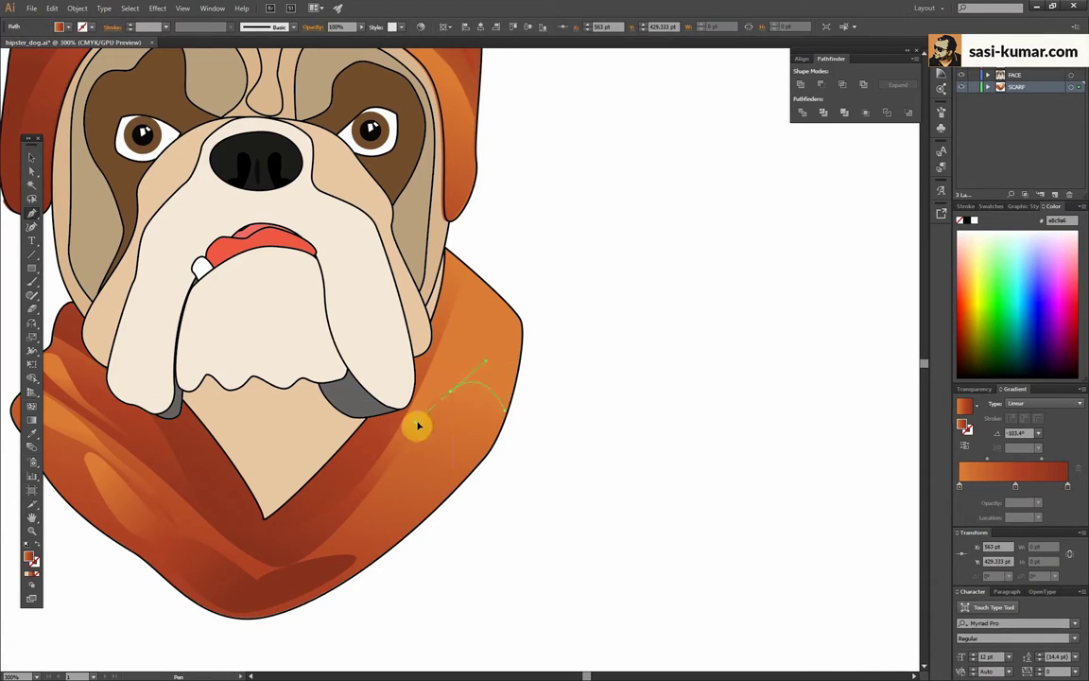
click(418, 427)
click(485, 360)
click(404, 480)
drag(360, 553, 376, 557)
click(360, 553)
Duplicate the third gradient sample bar below the original
key(ctrl+0)
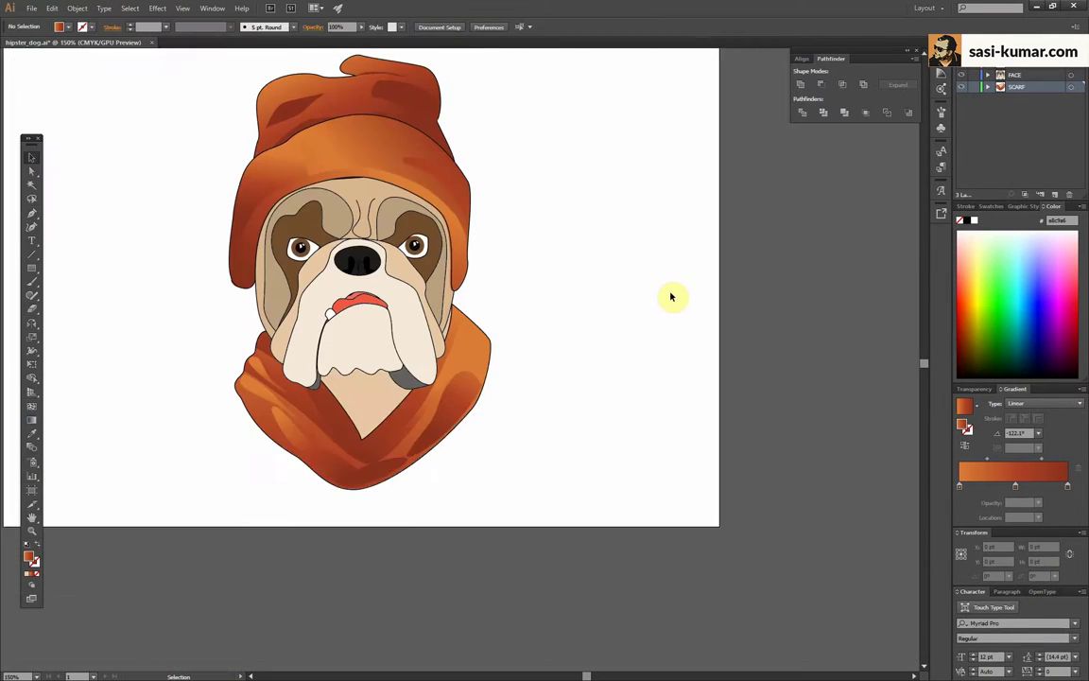
scroll(671, 294, up, 2)
drag(710, 270, 681, 357)
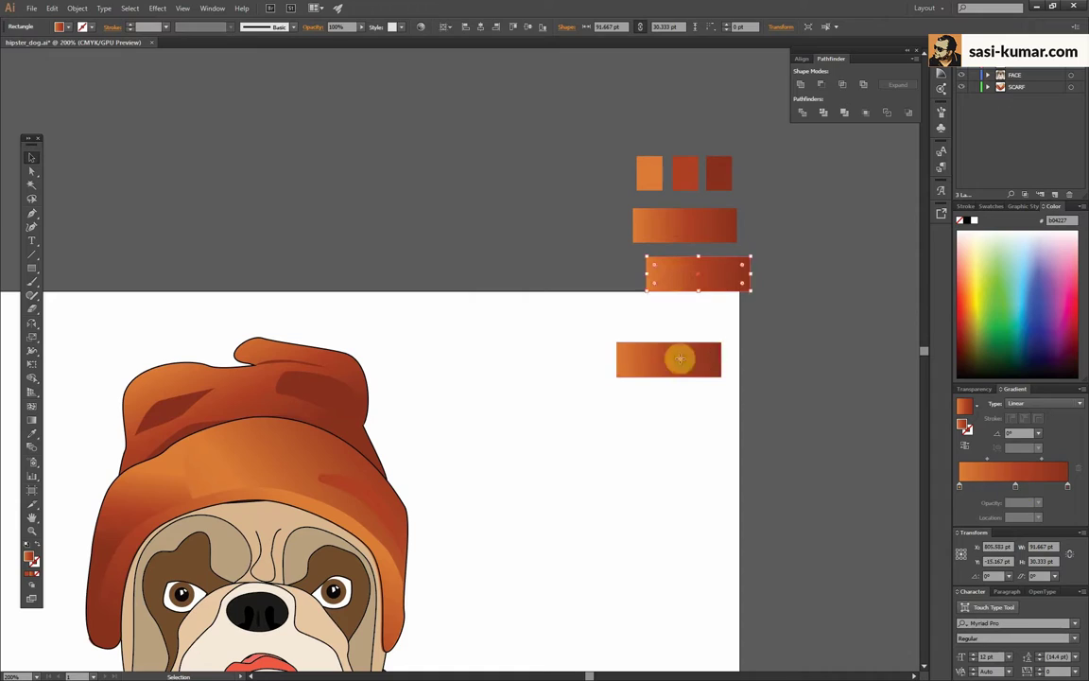
key(ctrl+1)
ctrl+click(320, 510)
click(303, 218)
Zoom in to 200% on the face and inspect its outline anchors with Direct Selection
scroll(584, 336, up, 2)
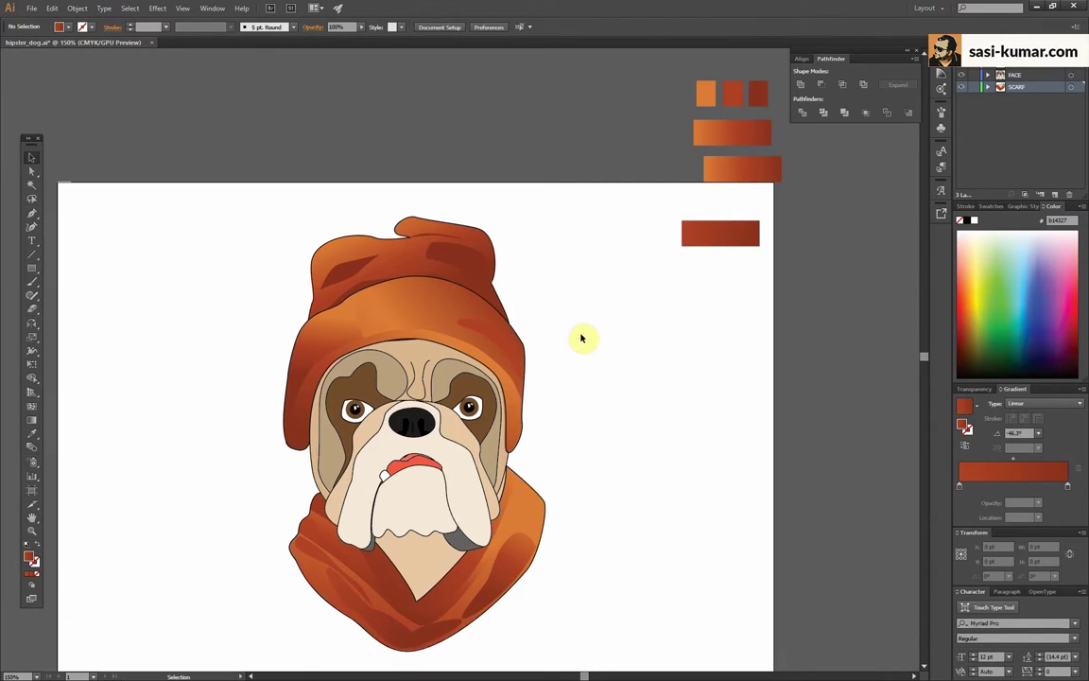
scroll(565, 306, up, 2)
scroll(562, 458, up, 2)
scroll(563, 458, up, 2)
key(a)
click(272, 486)
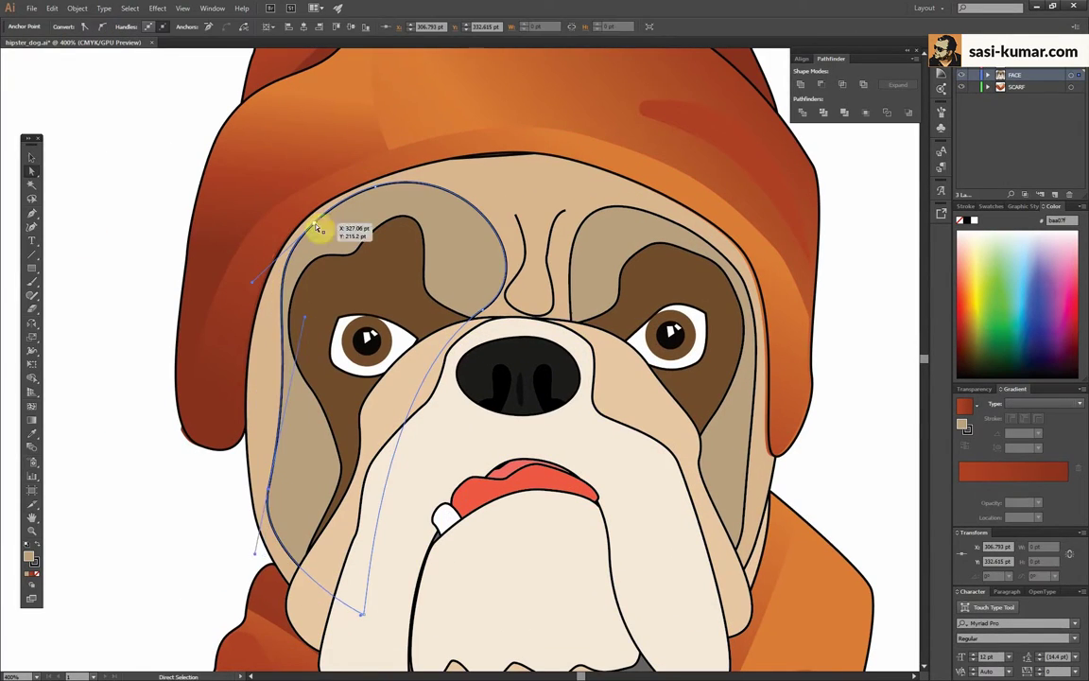
key(ctrl+shift+a)
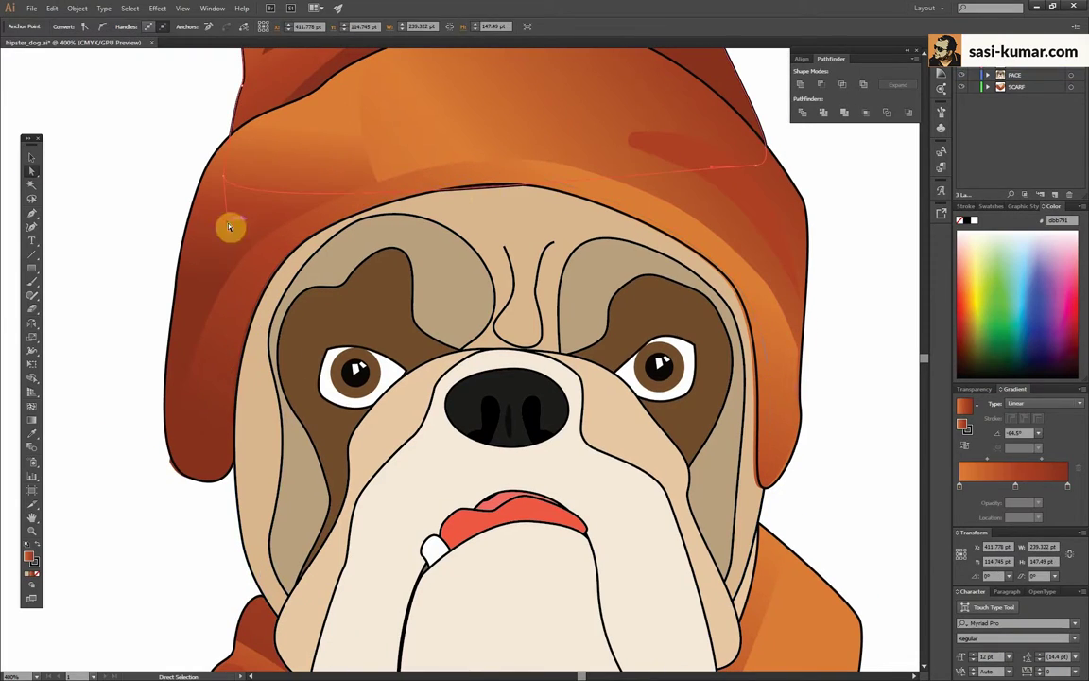
key(ctrl+minus)
key(ctrl+minus)
scroll(453, 549, up, 6)
Drag the jaw edge's anchors and handles to round the left, middle and right bumps
click(505, 355)
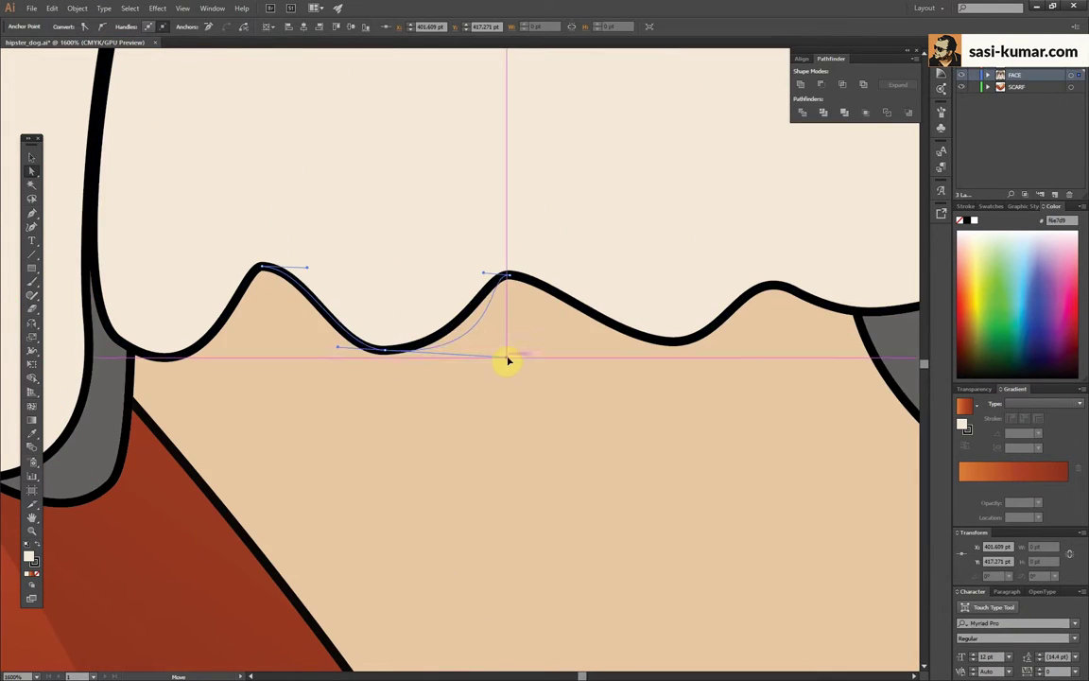
drag(303, 264, 342, 269)
drag(210, 404, 280, 388)
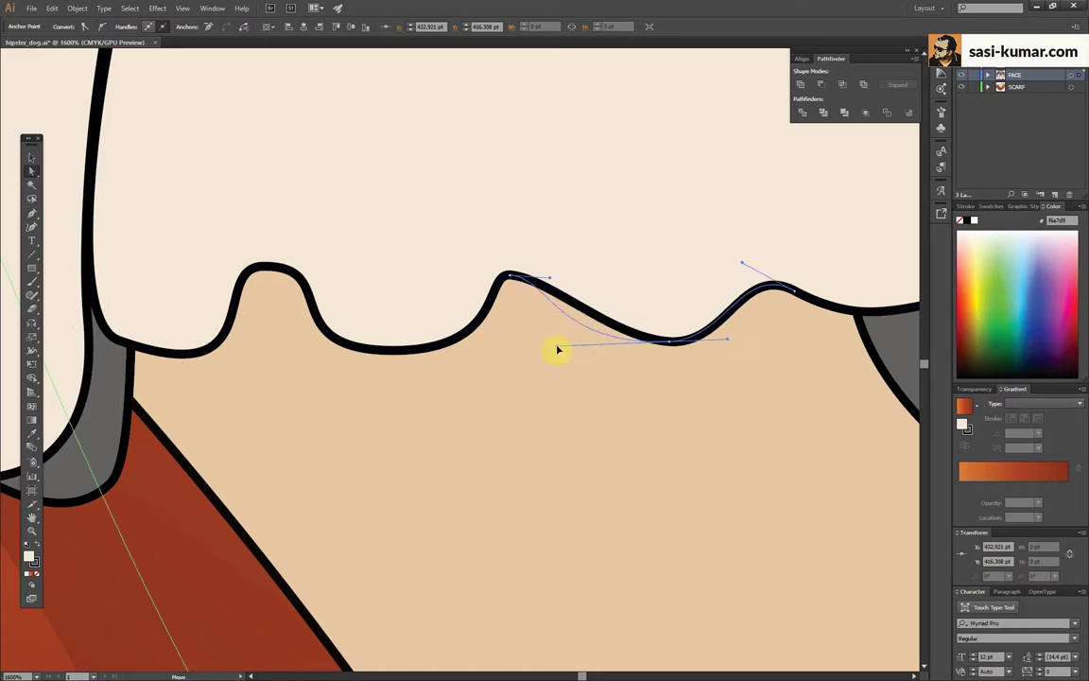
mouse_move(543, 274)
mouse_down()
mouse_move(621, 267)
mouse_move(390, 335)
mouse_up()
drag(564, 368, 567, 358)
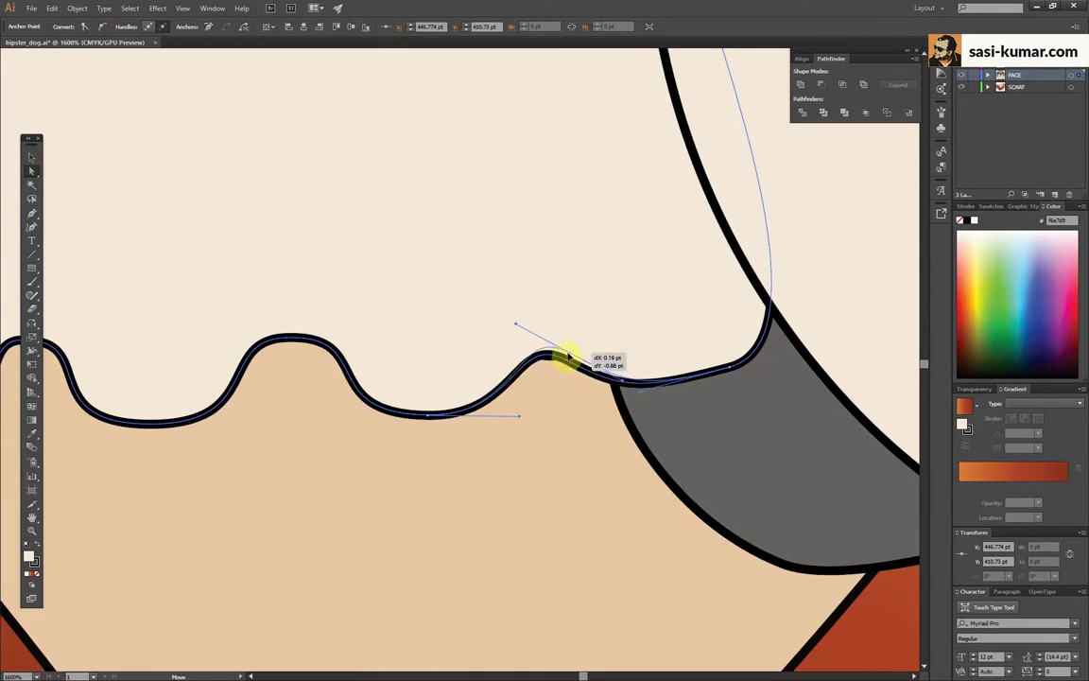
scroll(567, 473, down, 5)
scroll(393, 331, up, 4)
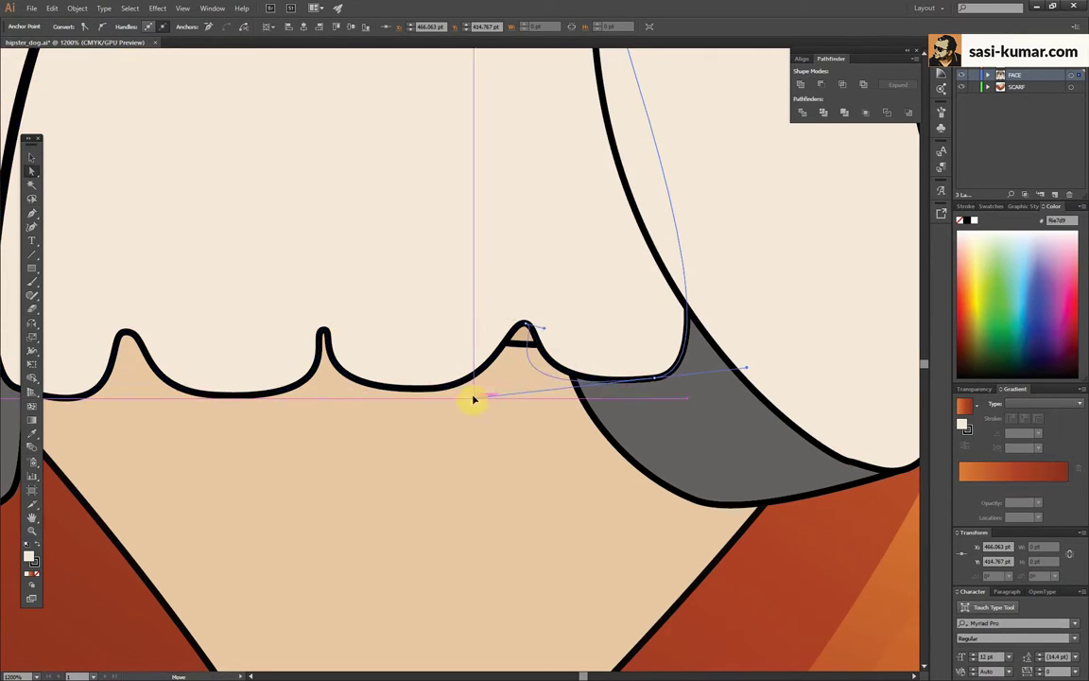
scroll(474, 396, left, 2)
scroll(268, 462, down, 5)
key(ctrl+shift+a)
key(p)
scroll(347, 371, up, 4)
Pen three curved crease lines rising from the jaw's bumps
click(348, 395)
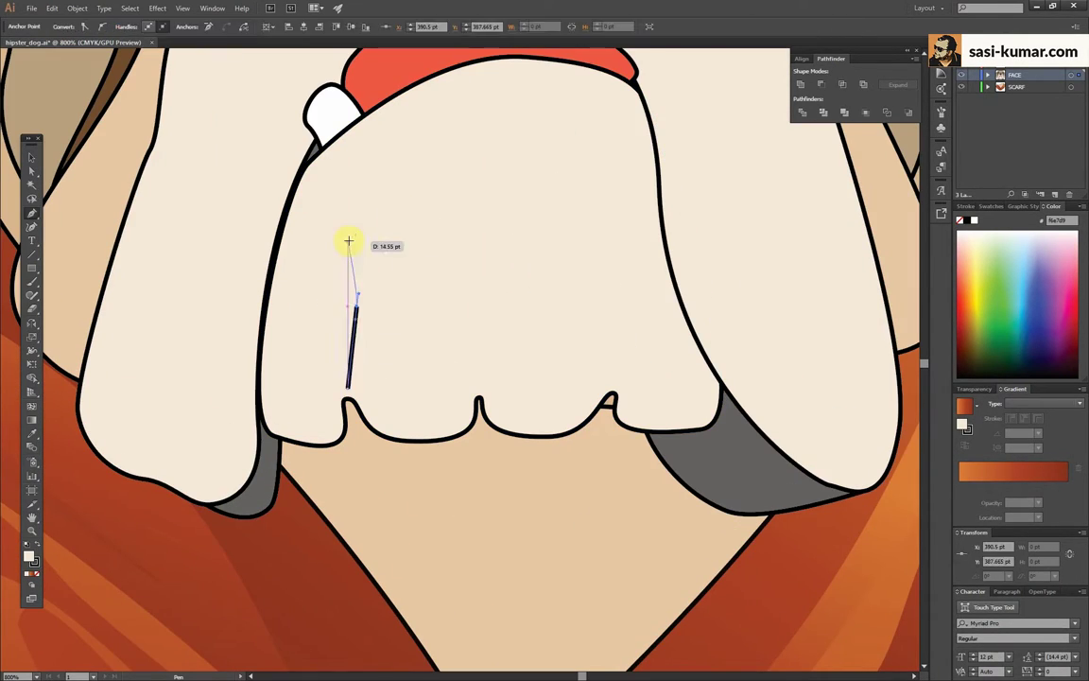
drag(348, 241, 348, 382)
ctrl+click(484, 320)
scroll(484, 320, up, 2)
click(485, 403)
drag(490, 204, 480, 142)
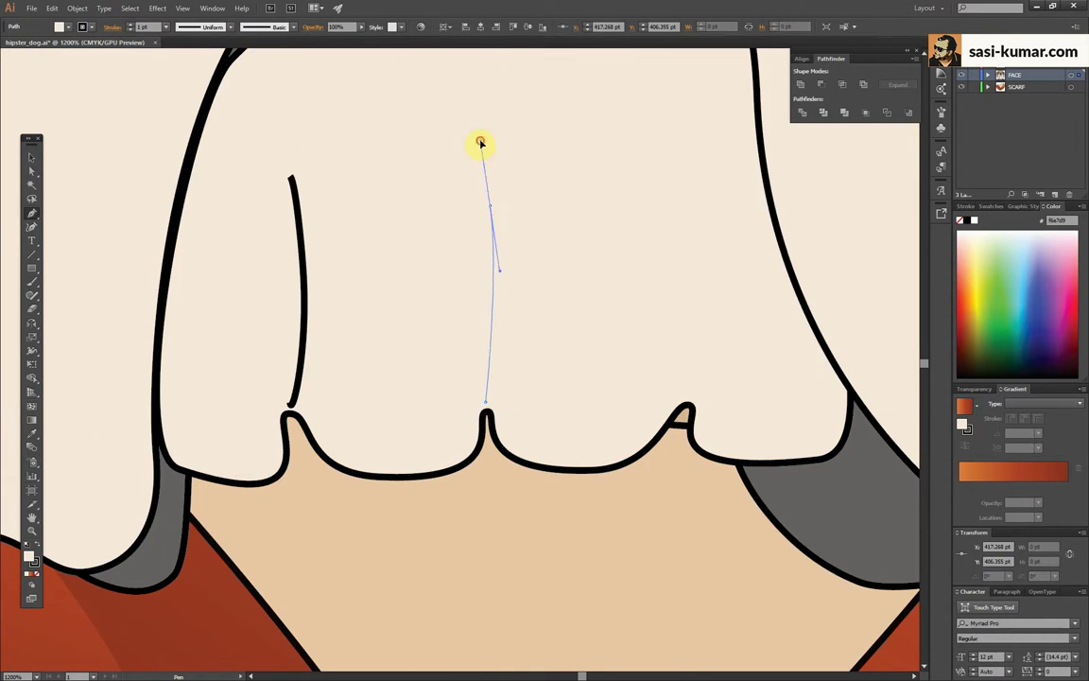
drag(682, 119, 672, 101)
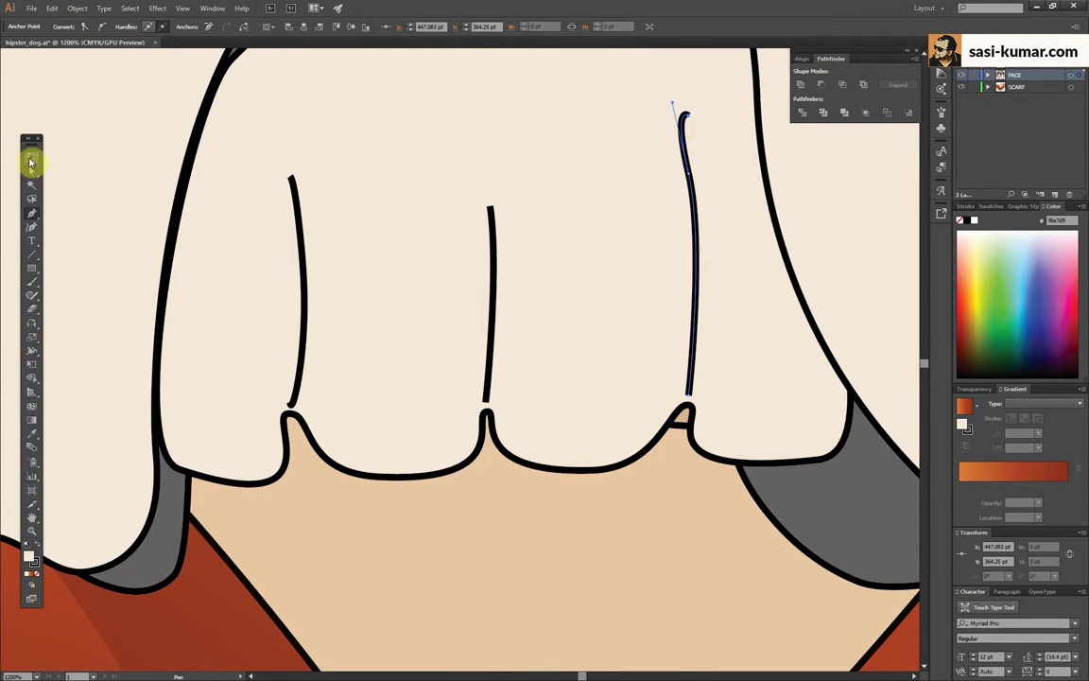
Reshape the left crease's top and give all three creases a tapered width profile
click(29, 162)
click(304, 263)
drag(284, 170, 315, 193)
key(v)
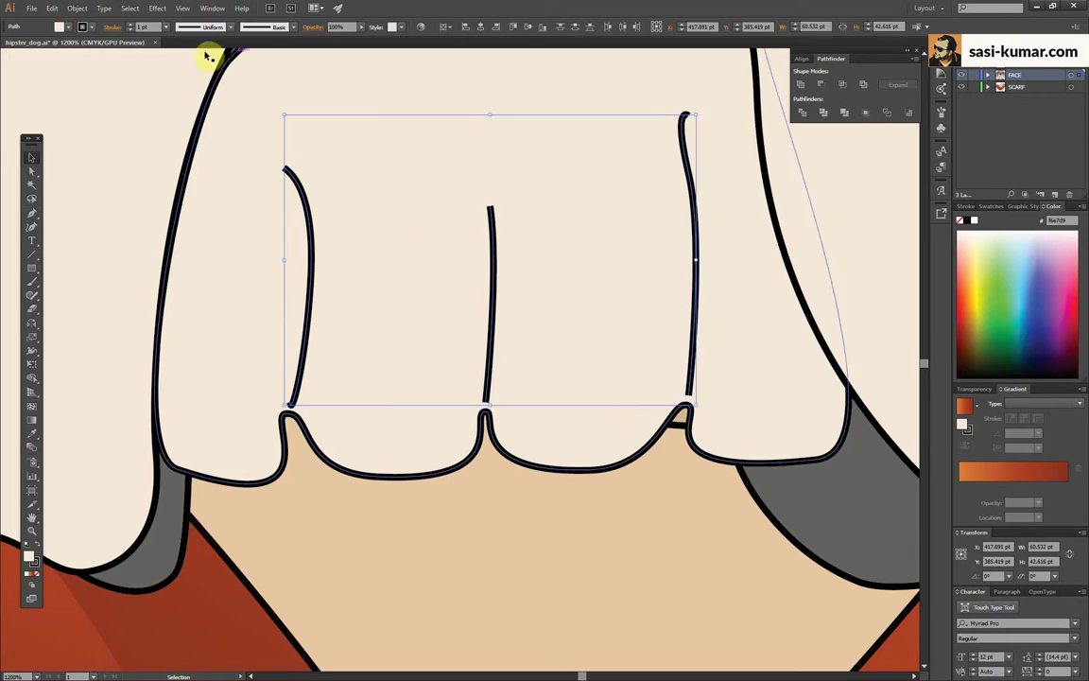
click(216, 27)
click(195, 121)
click(948, 114)
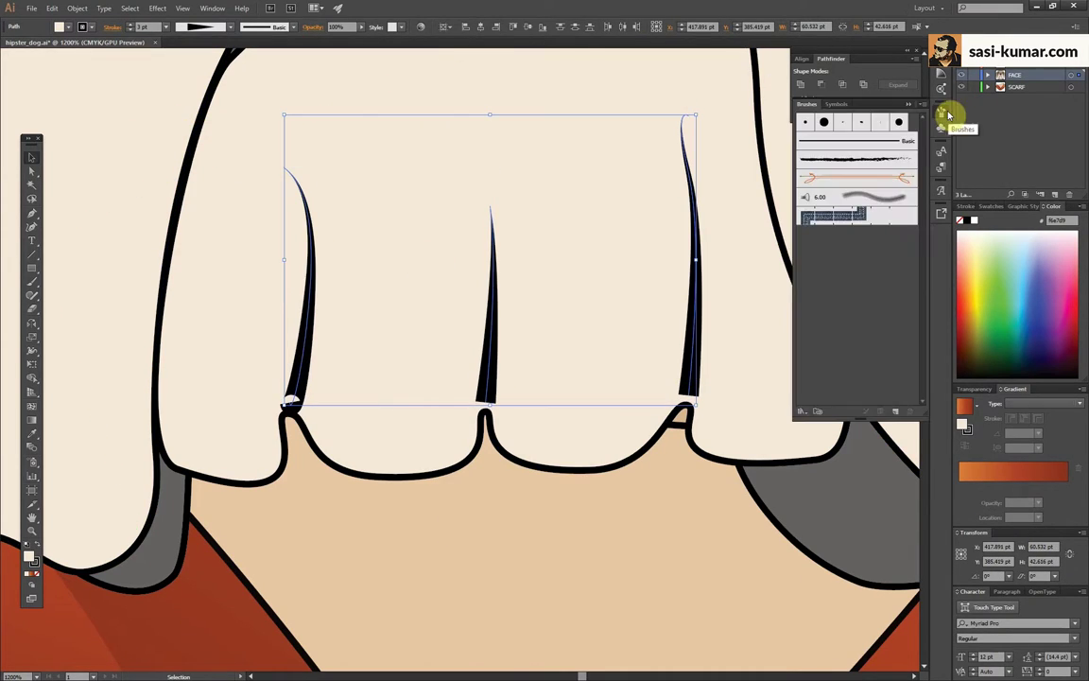
click(966, 206)
Smooth the crease lines with Object > Path > Simplify
key(a)
scroll(771, 131, up, 5)
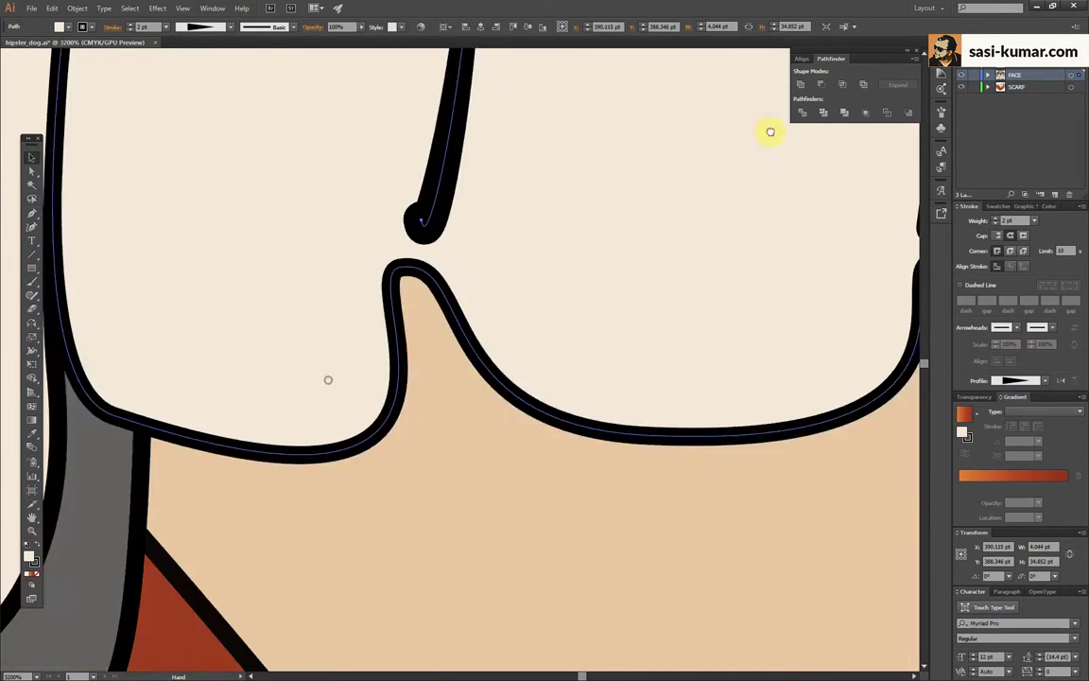
scroll(479, 457, down, 6)
scroll(516, 404, up, 5)
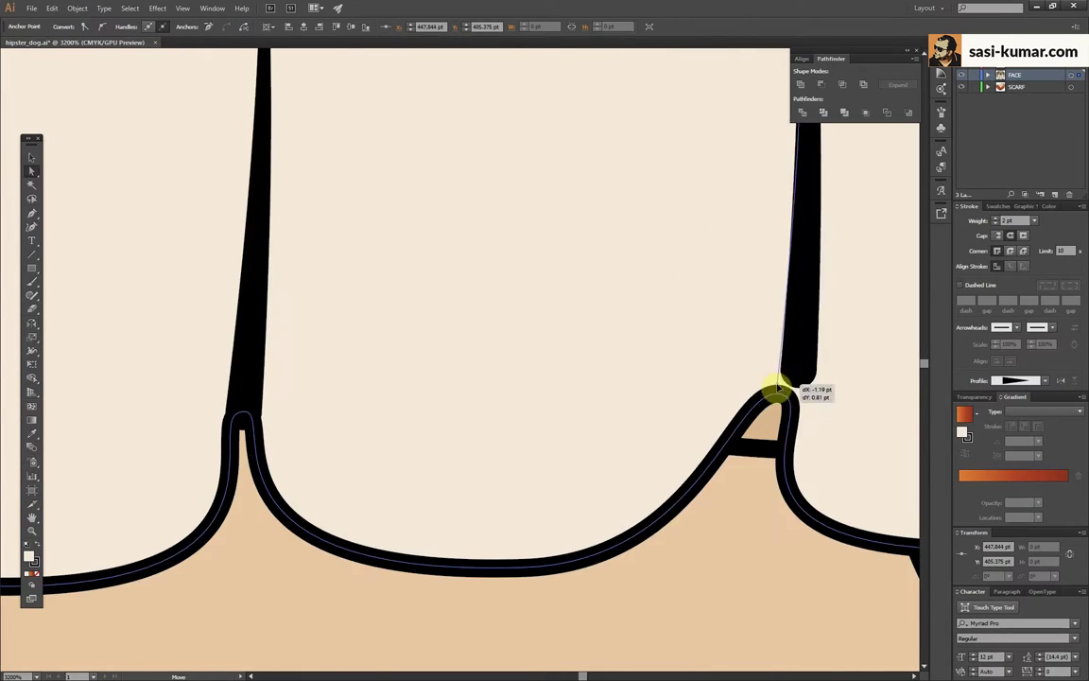
scroll(774, 389, down, 6)
click(77, 7)
click(255, 287)
click(740, 195)
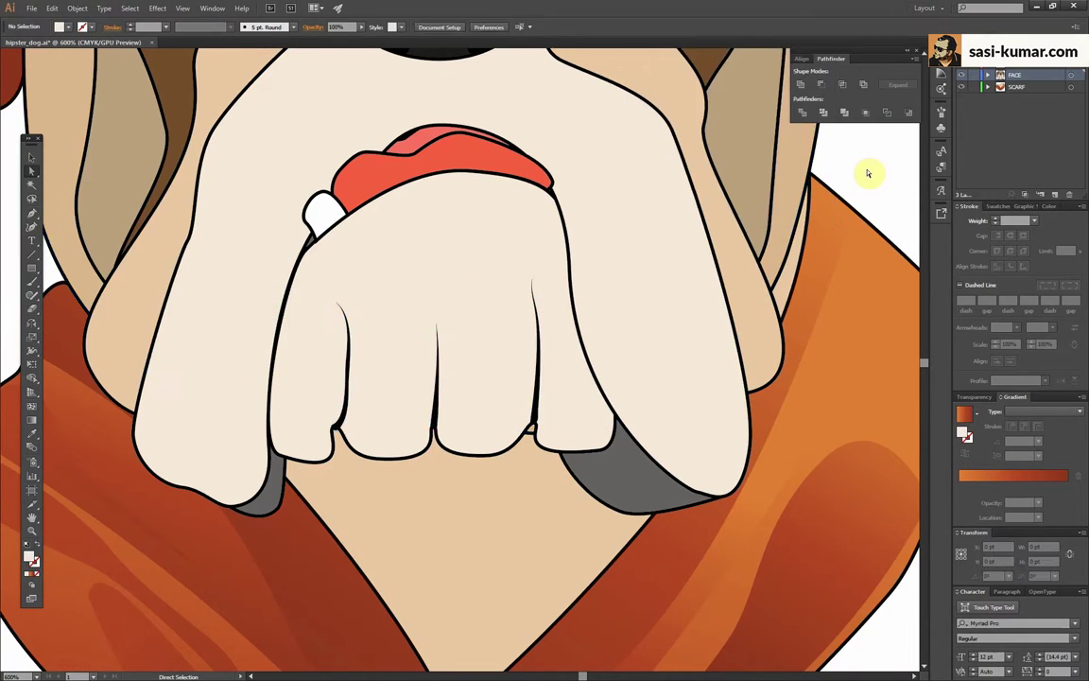
scroll(498, 202, down, 5)
scroll(498, 202, up, 6)
scroll(577, 394, down, 1)
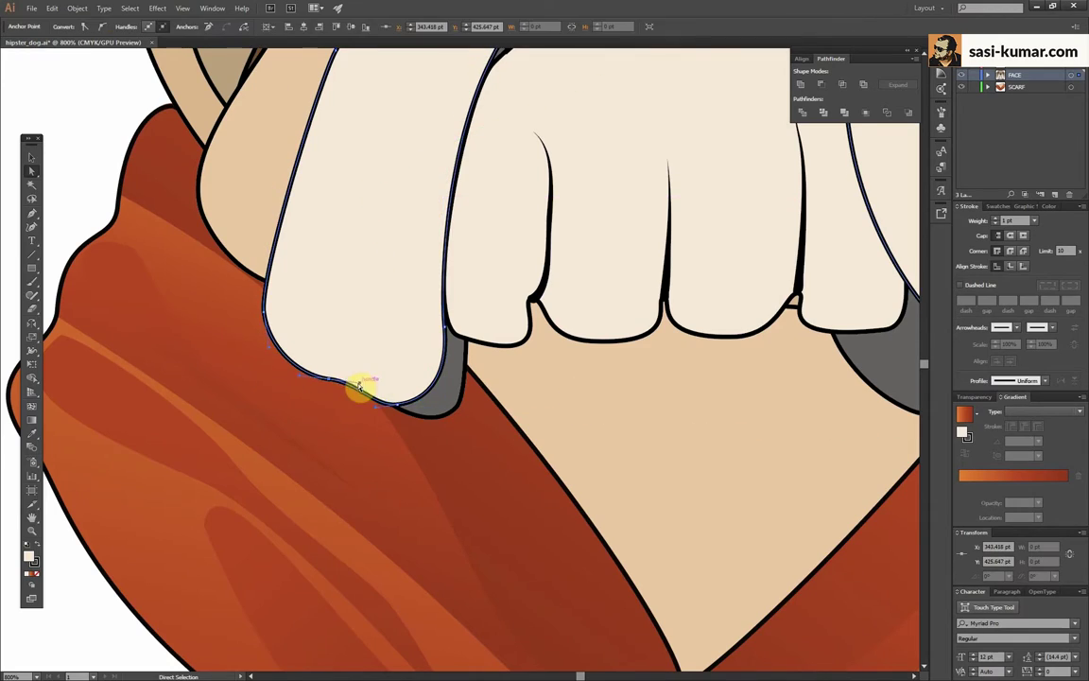
scroll(283, 303, down, 3)
Add a thin fold curve beside the muzzle and exit isolation mode
click(200, 224)
scroll(574, 246, up, 2)
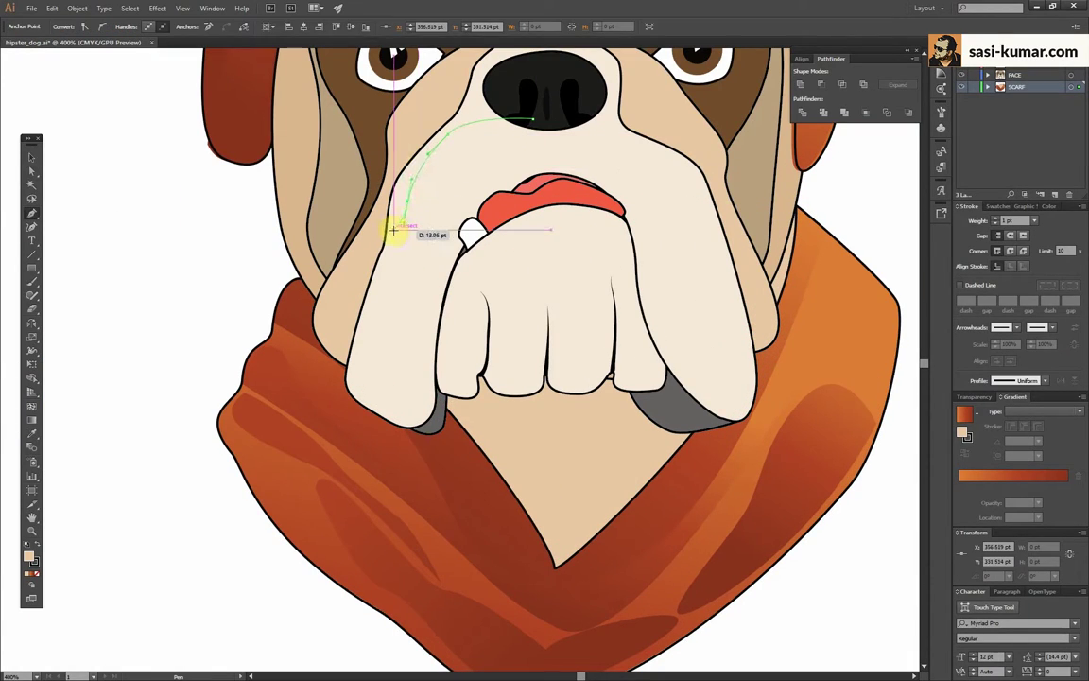
ctrl+click(370, 279)
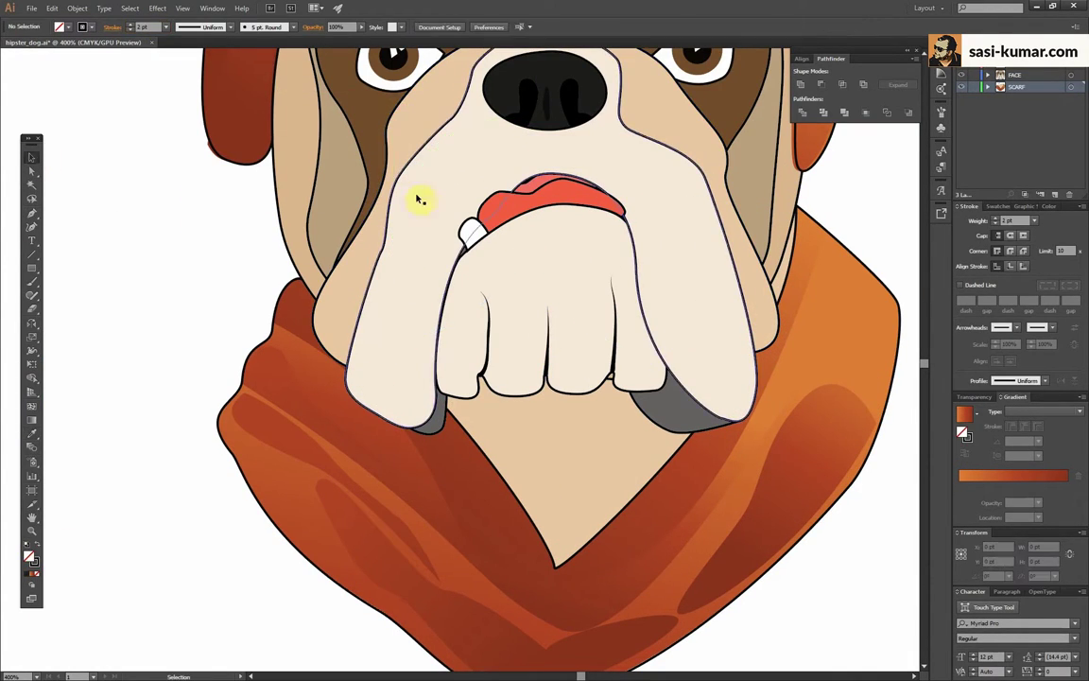
drag(128, 266, 463, 131)
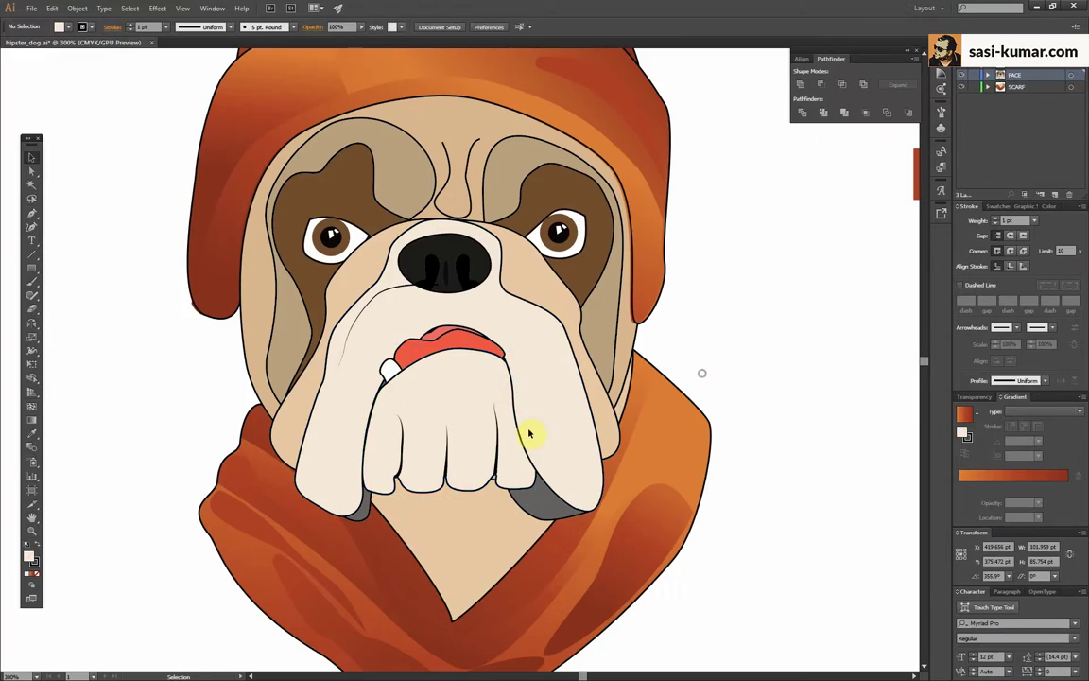
key(Escape)
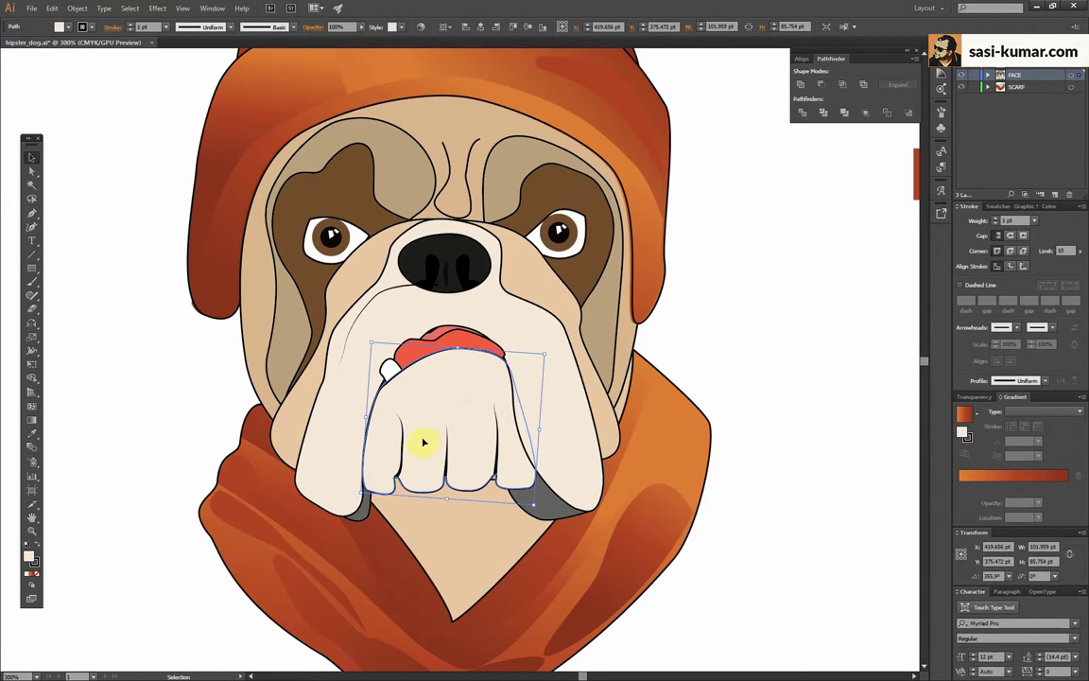
Divide the teeth along a pen cutting line and fill the lower piece light grey-beige
key(p)
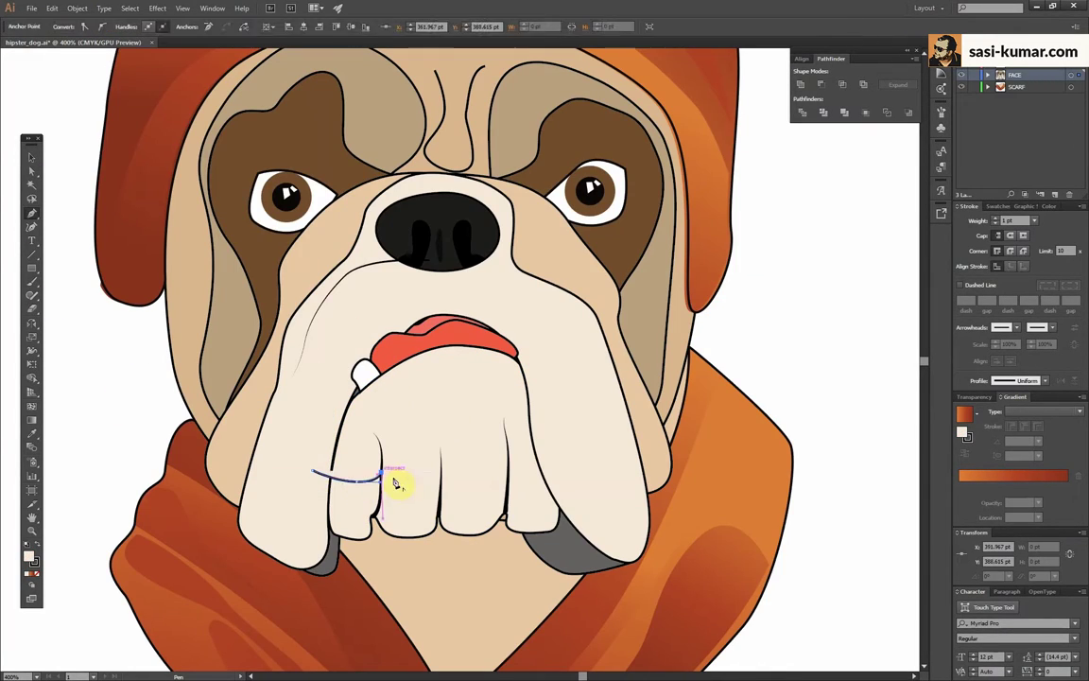
click(599, 465)
click(752, 518)
key(v)
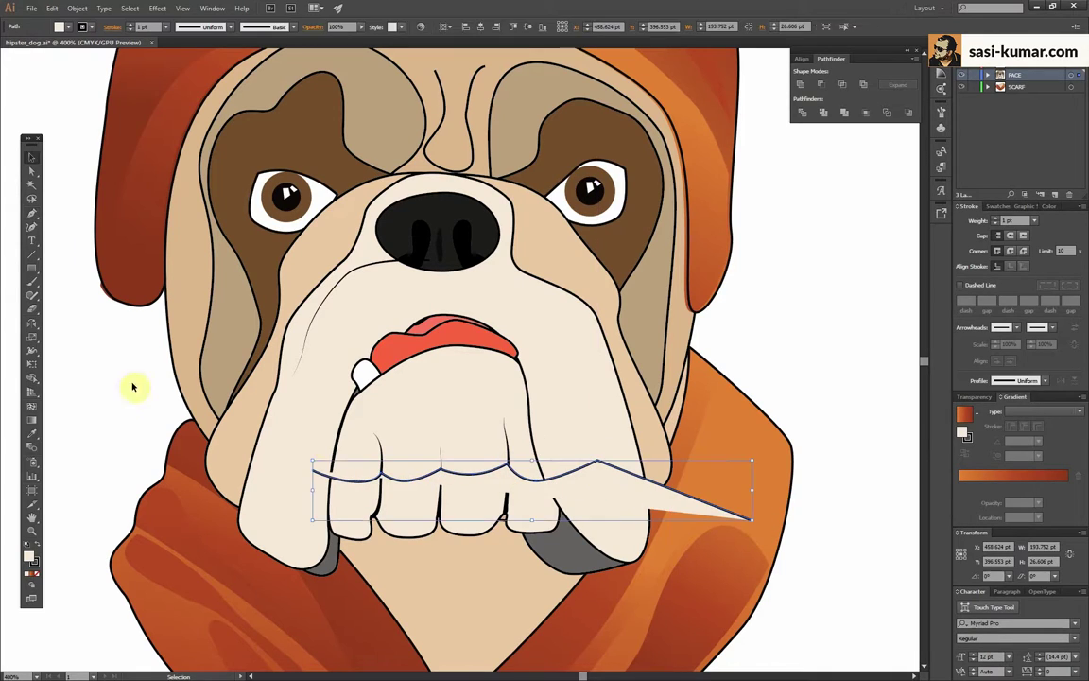
click(36, 574)
click(801, 112)
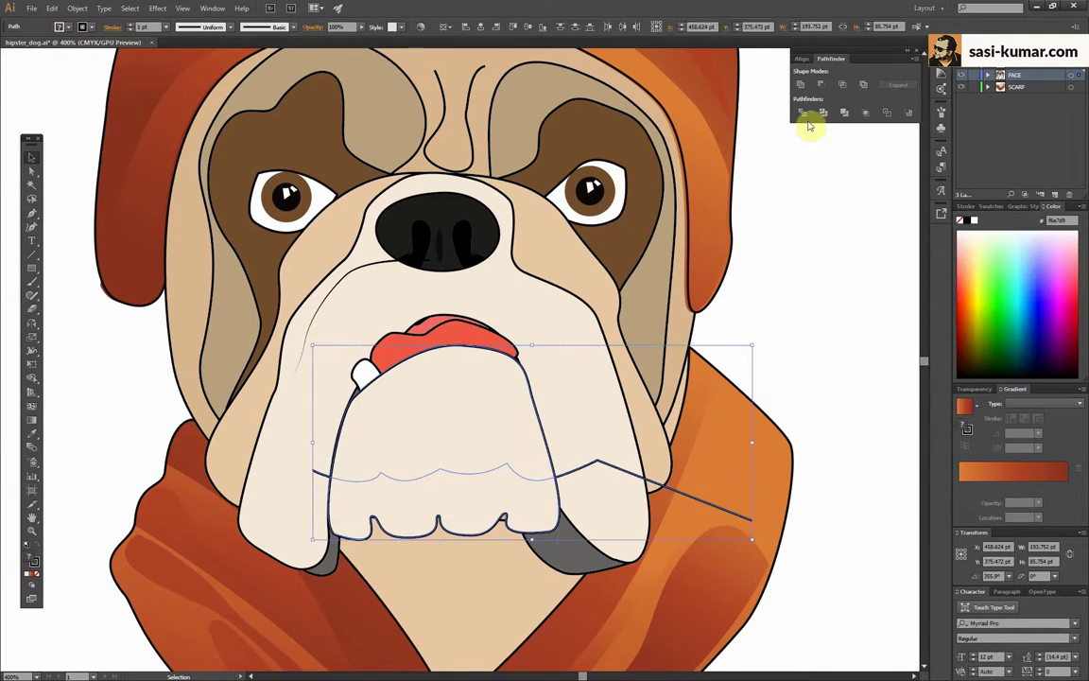
key(a)
click(462, 509)
double_click(34, 559)
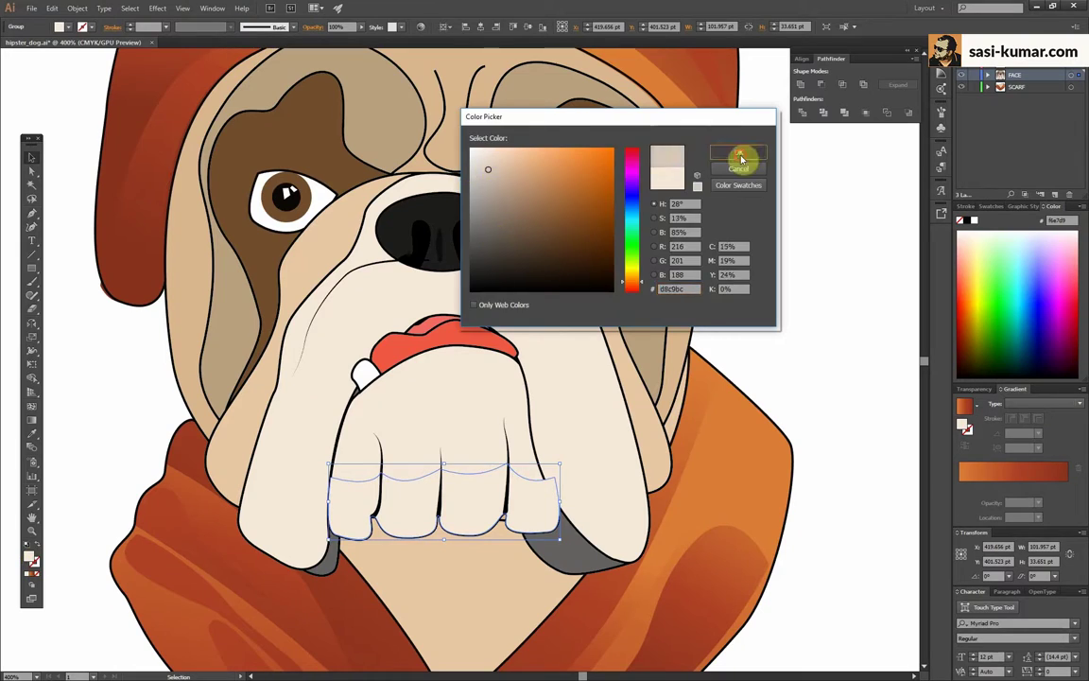
click(737, 161)
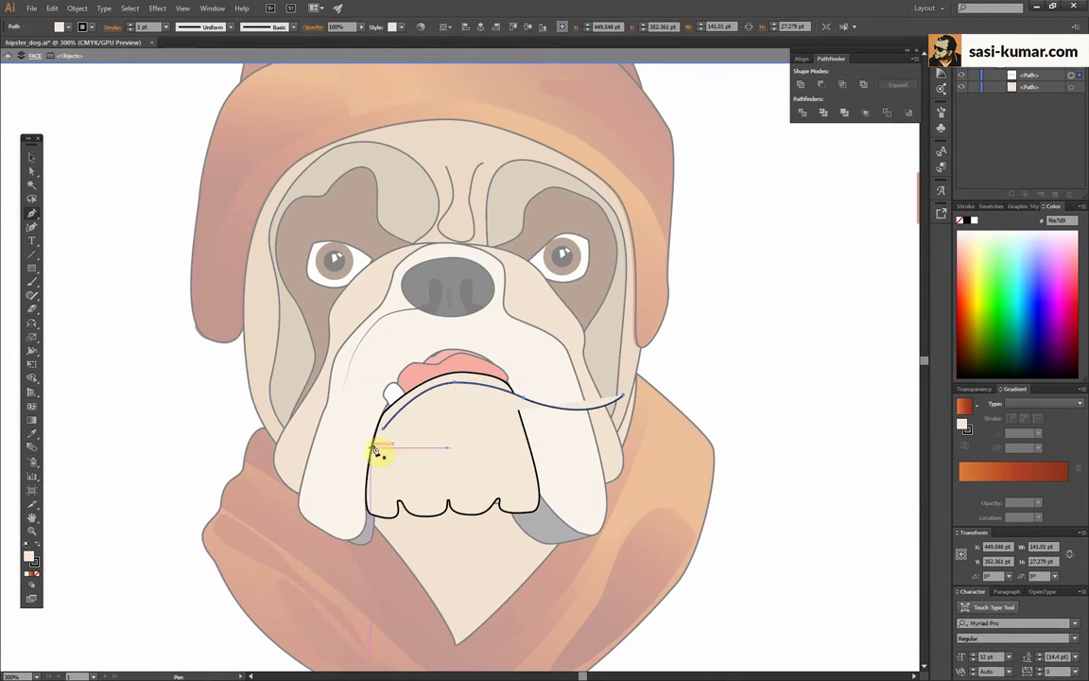
Draw a curved shading band across the lower mouth with a dark sliver beneath the tongue
drag(525, 405, 269, 478)
click(483, 445)
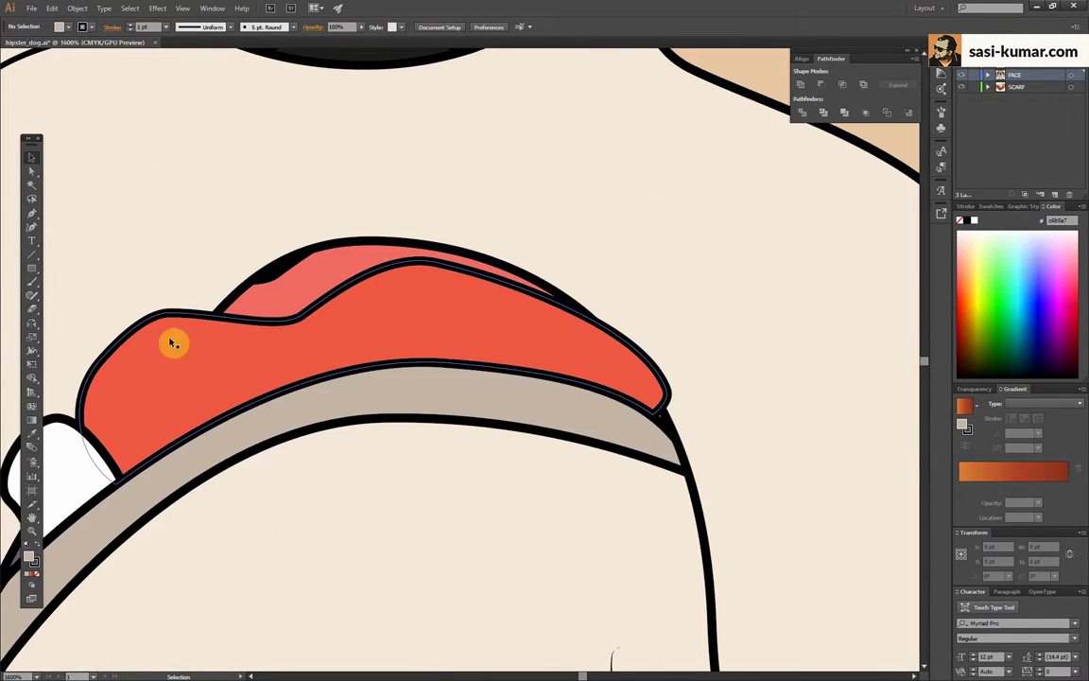
click(638, 427)
drag(373, 404, 322, 409)
click(143, 478)
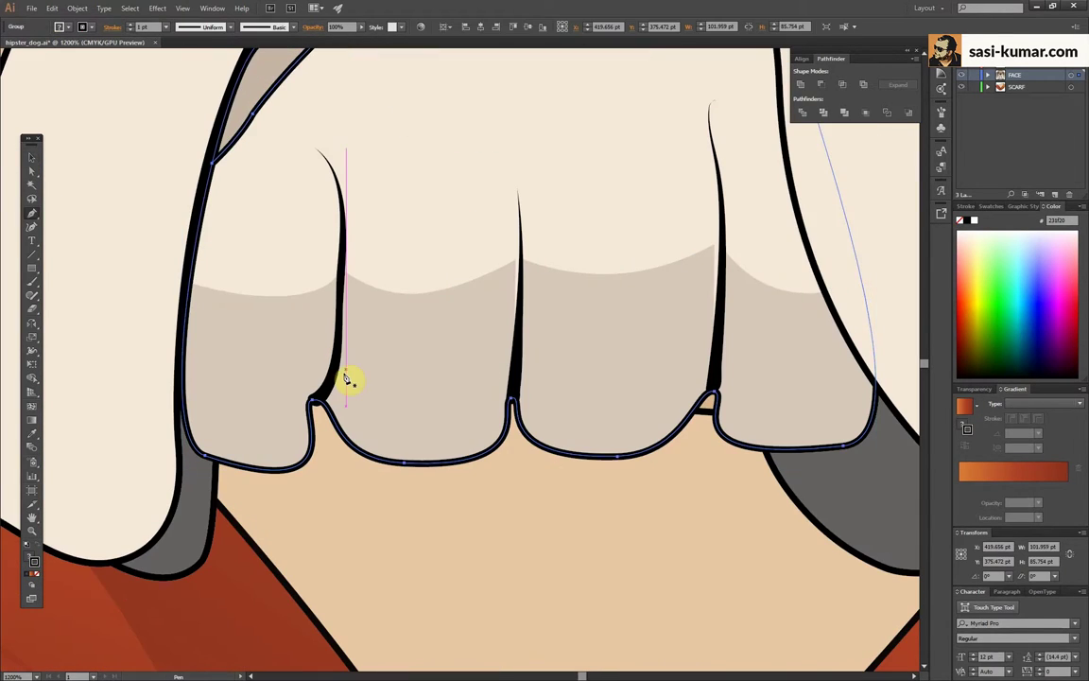
Draw a curved wrinkle line at the gap between the teeth and extend it
click(342, 378)
drag(501, 406, 465, 452)
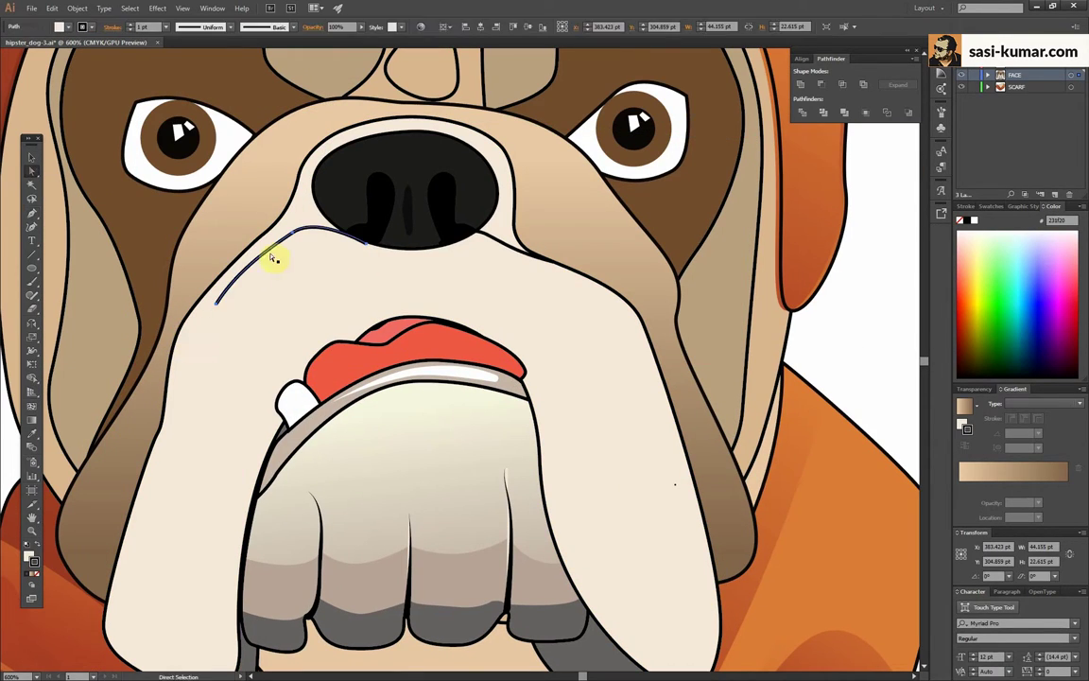
key(v)
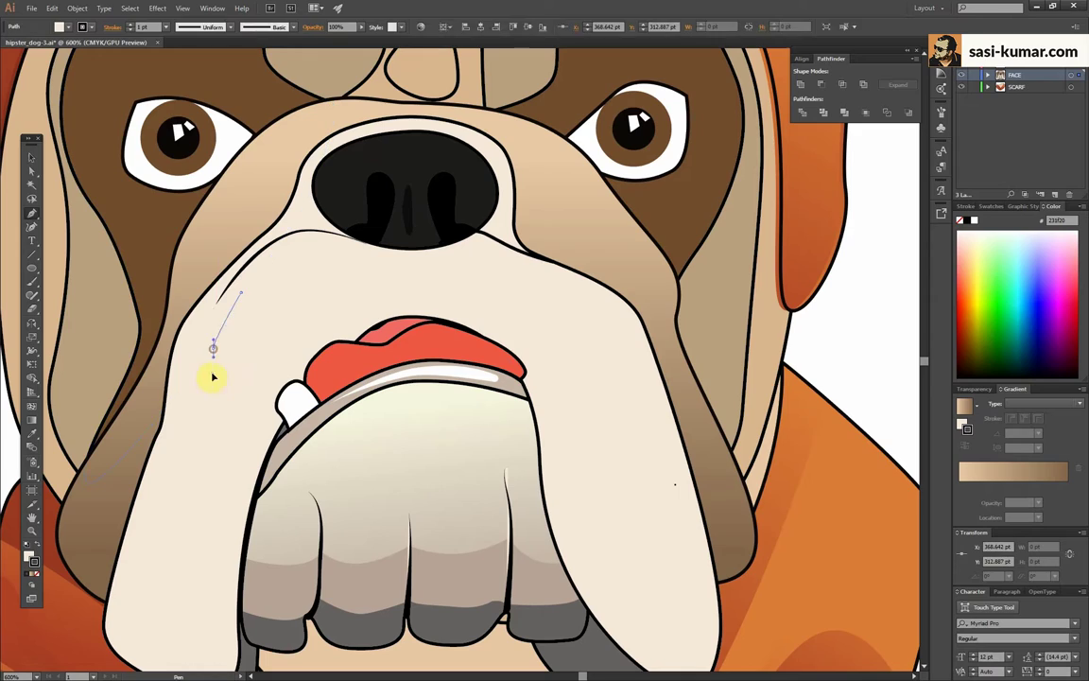
click(173, 417)
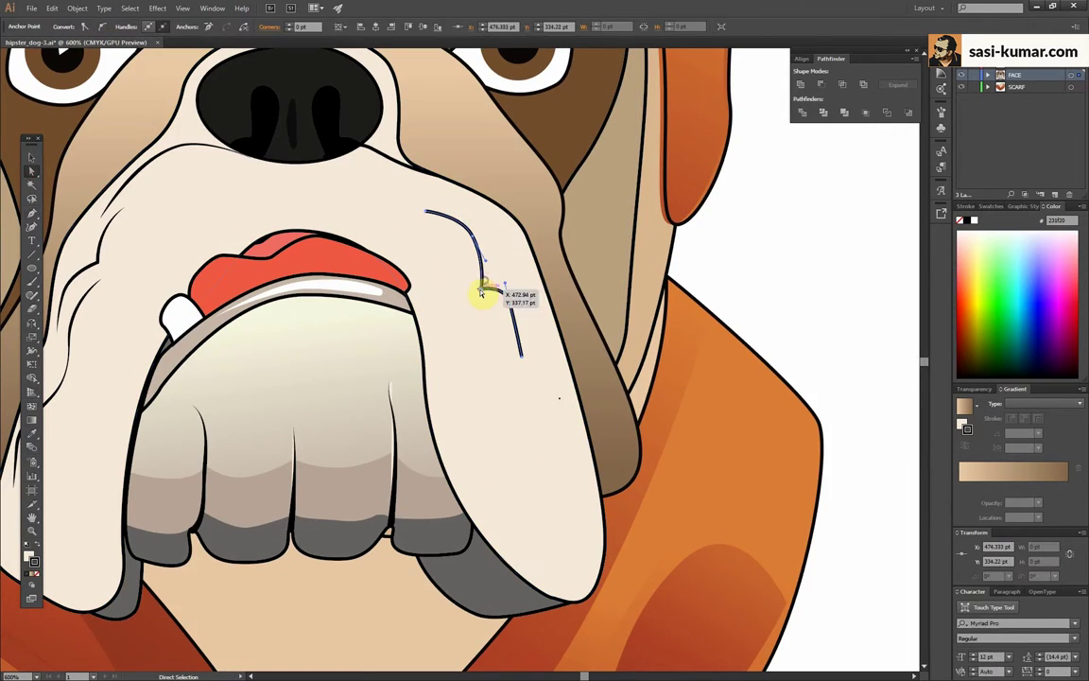
key(ctrl+shift+a)
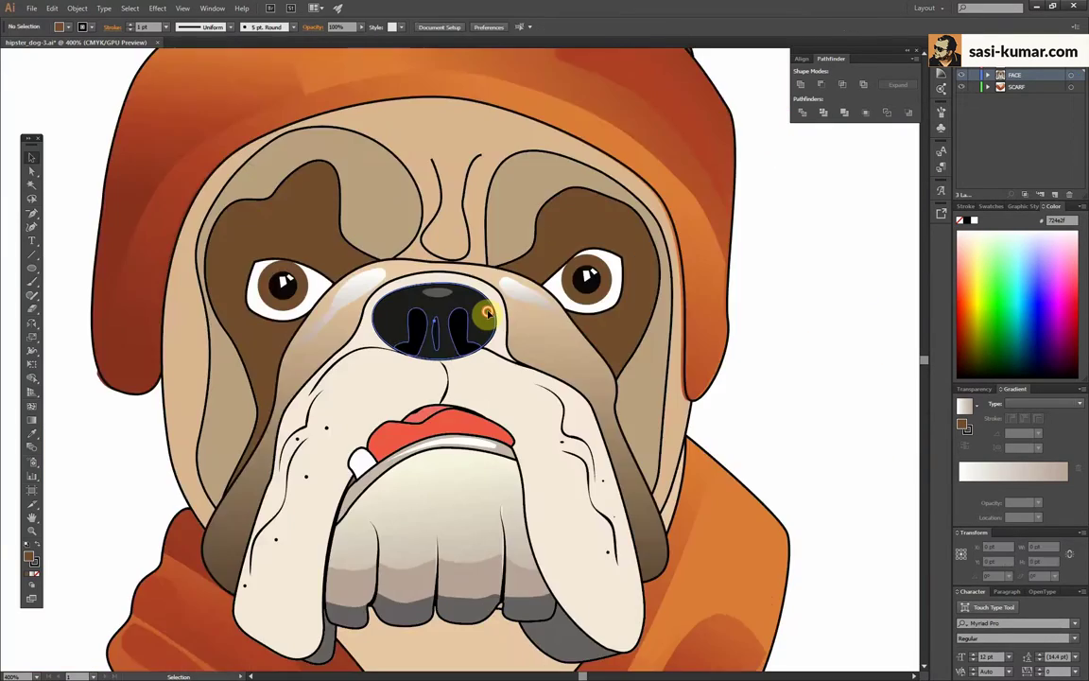
Isolate the nose and muzzle shapes for editing with the Pen tool ready
double_click(436, 328)
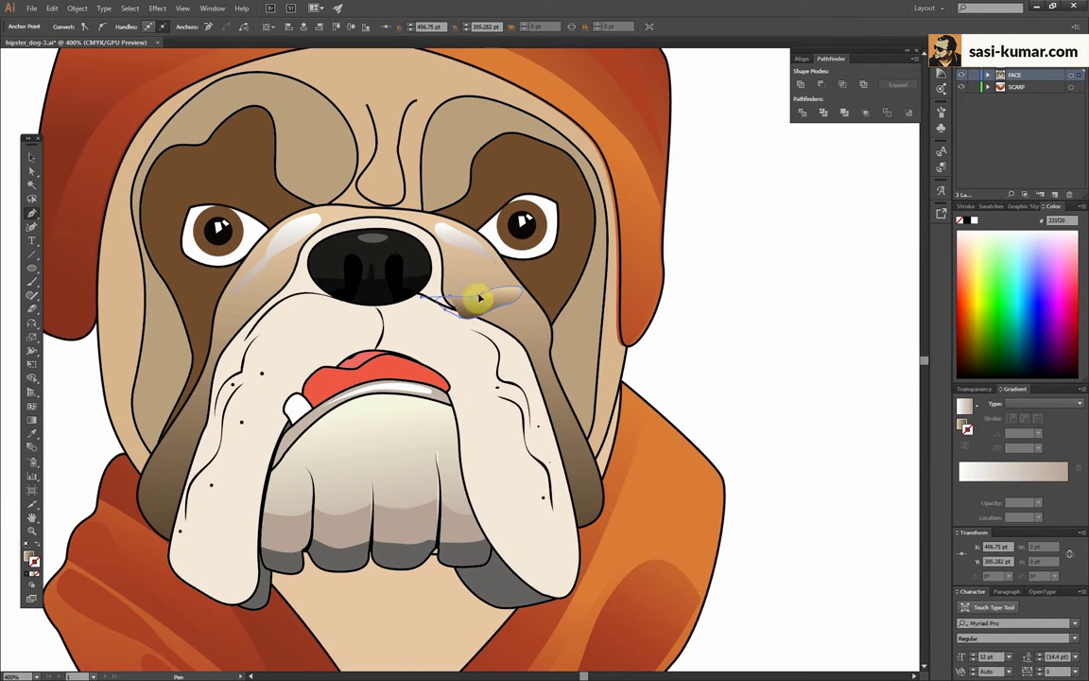
double_click(479, 297)
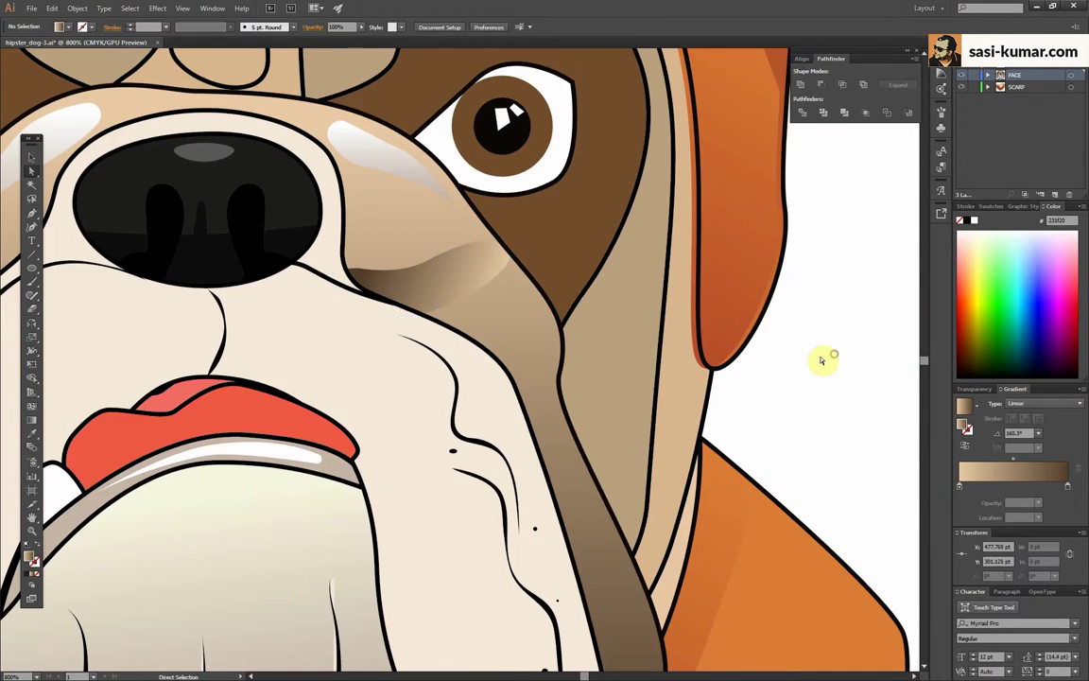
key(p)
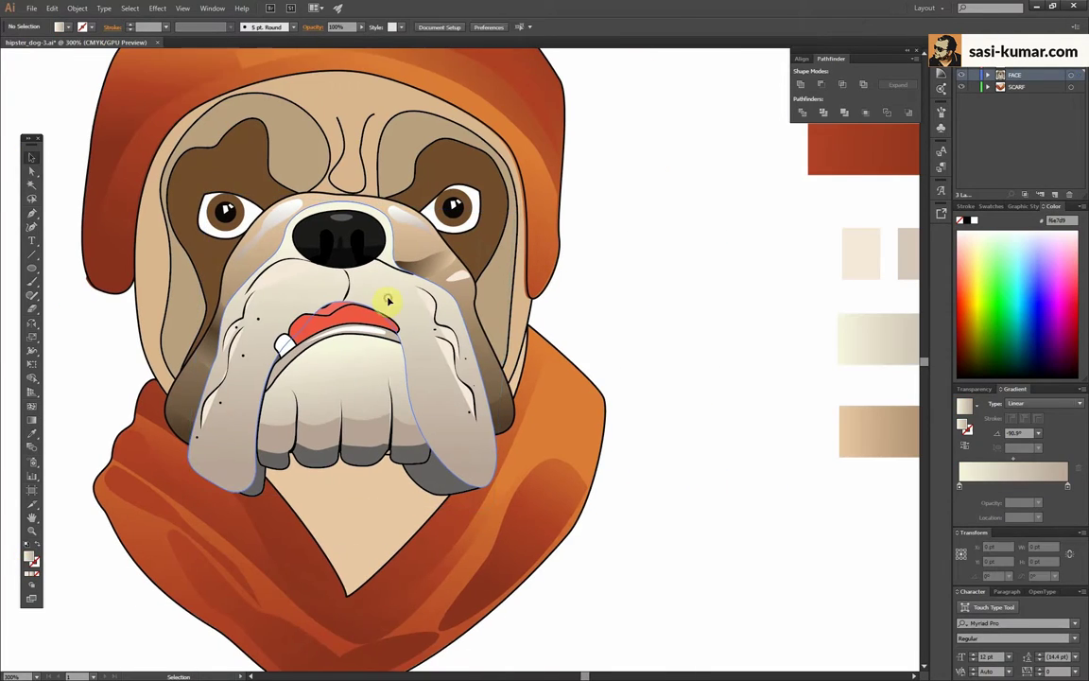
Recolour the muzzle gradient's left and right stops and angle the gradient across the muzzle
click(387, 300)
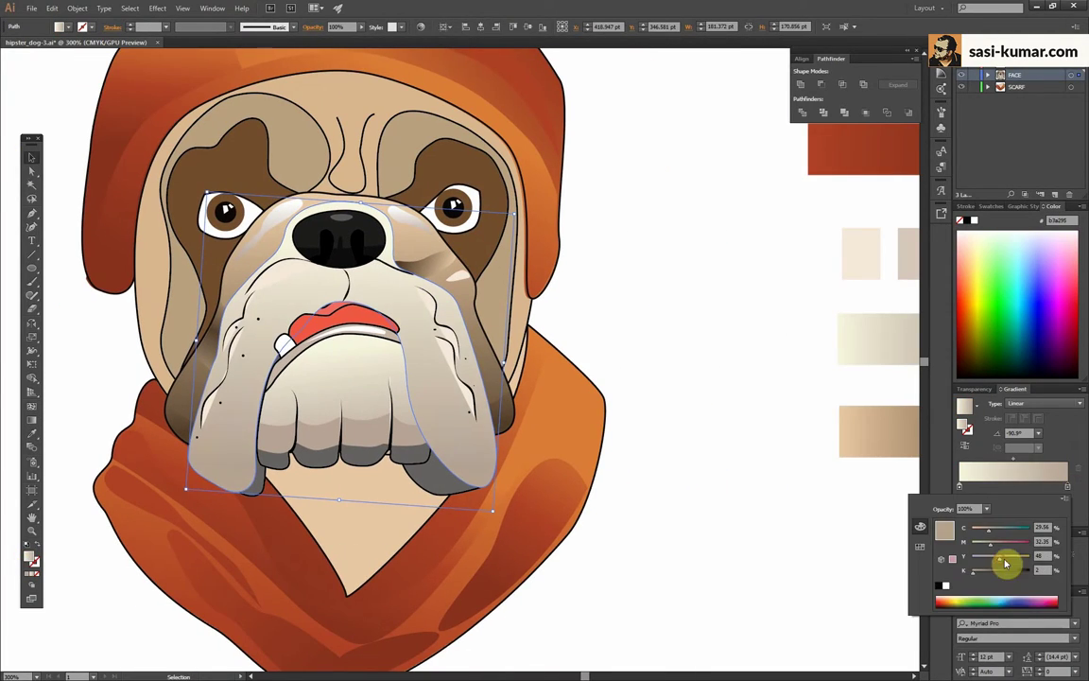
click(961, 488)
double_click(960, 487)
drag(1002, 565, 1022, 571)
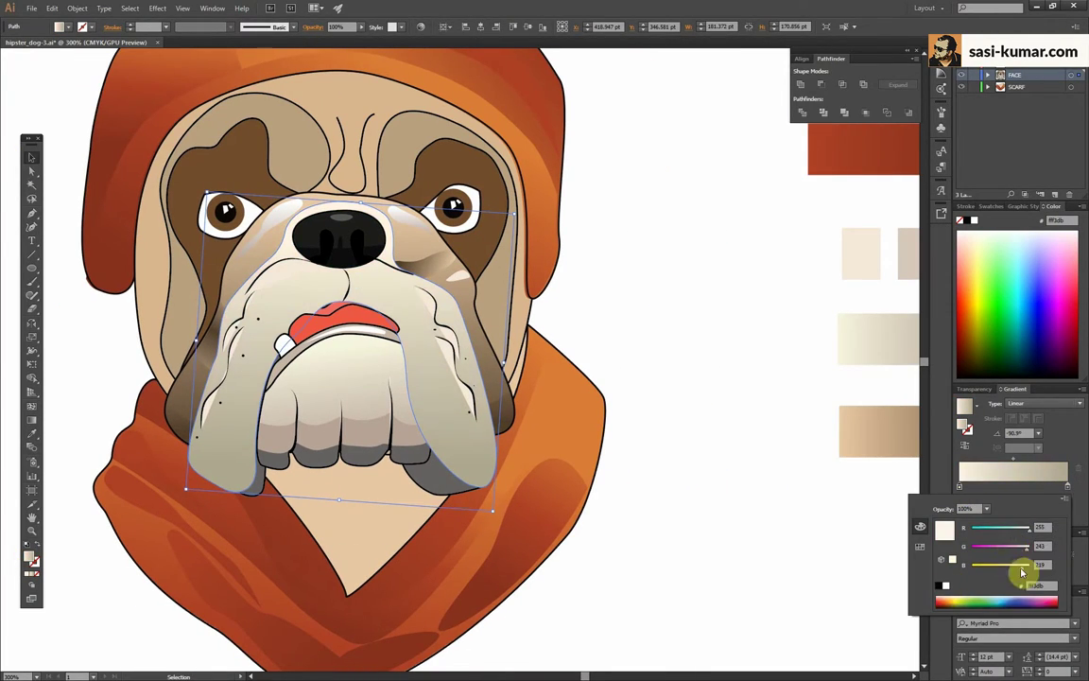
click(946, 590)
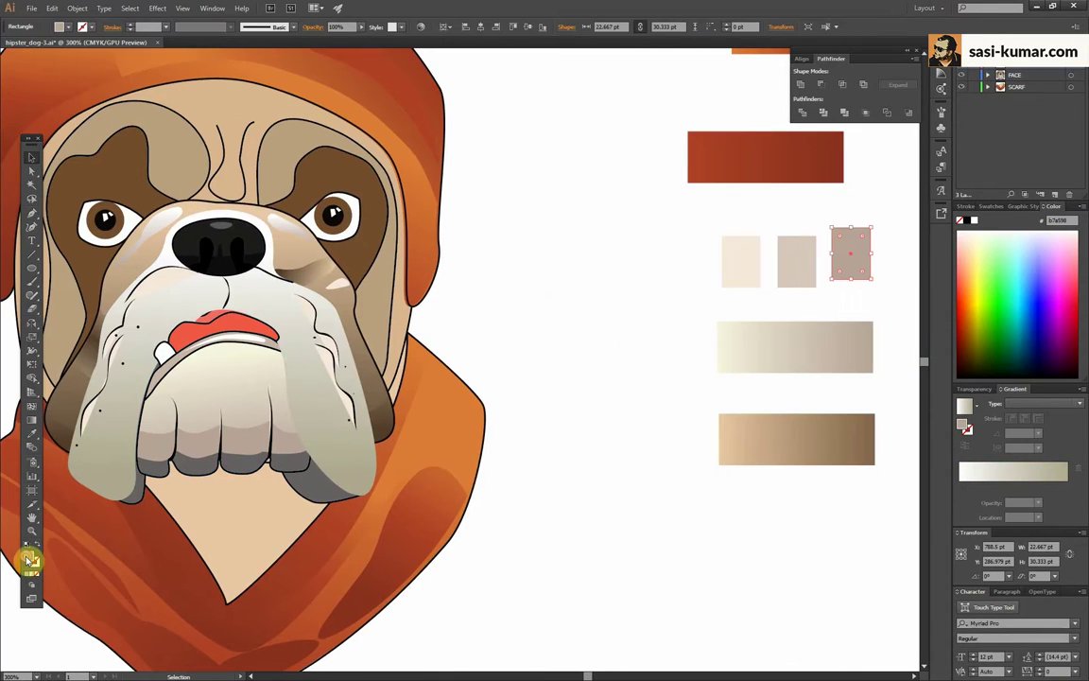
click(340, 461)
click(1067, 487)
double_click(1067, 487)
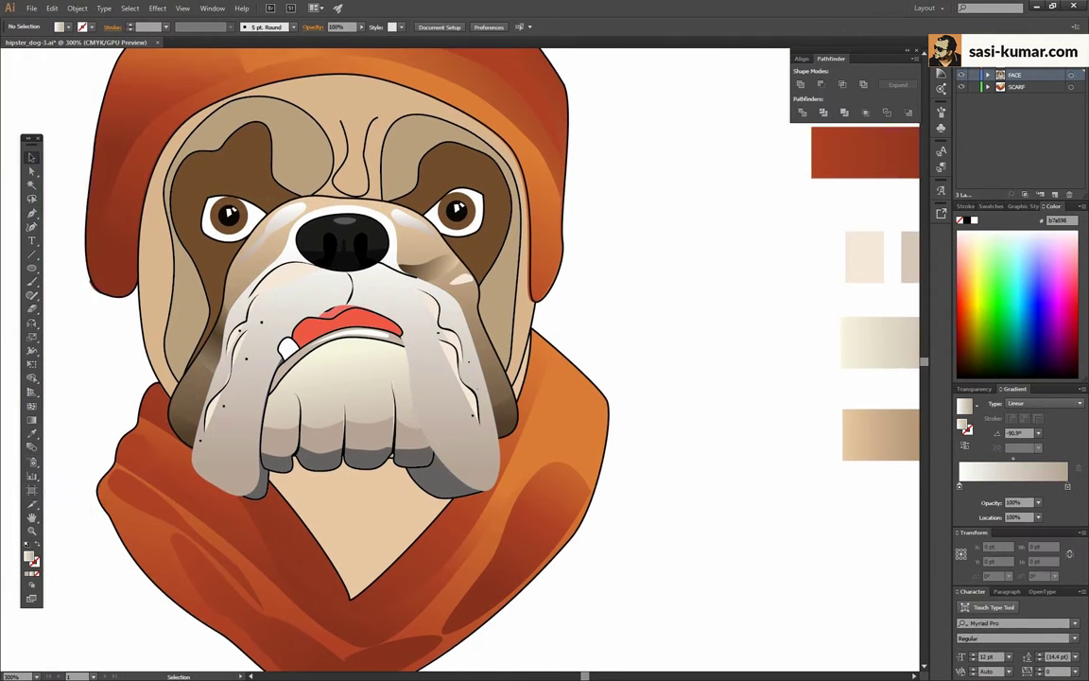
double_click(1067, 487)
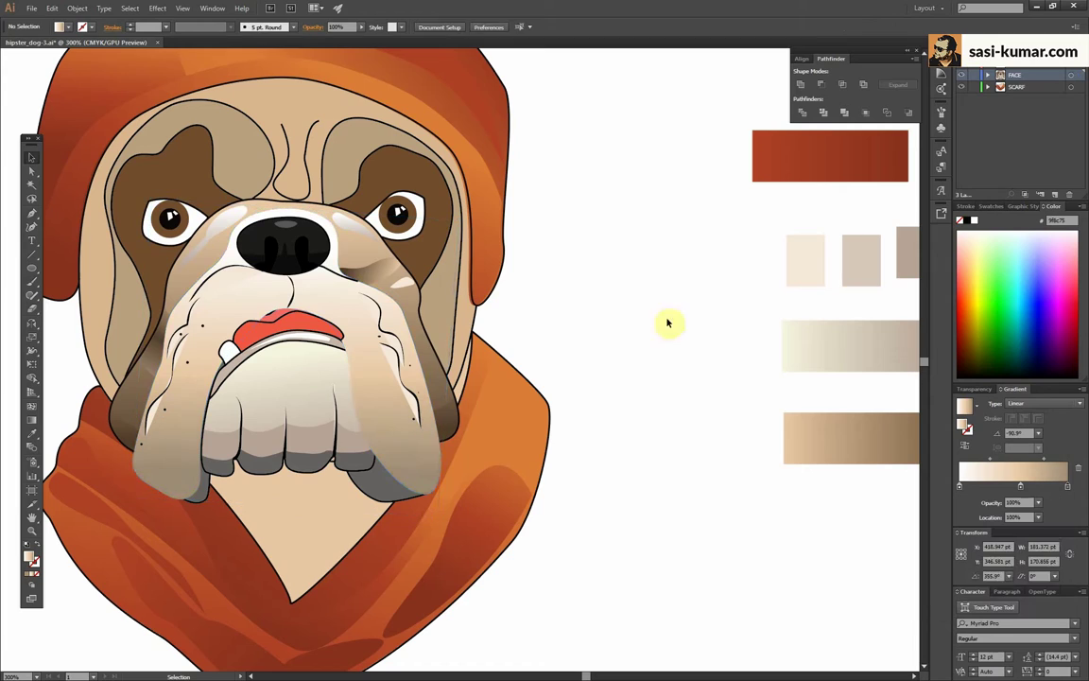
key(g)
drag(355, 267, 272, 482)
Inspect the cheek wrinkle lines and the small nose highlight
click(32, 156)
double_click(536, 382)
key(ctrl+plus)
click(151, 450)
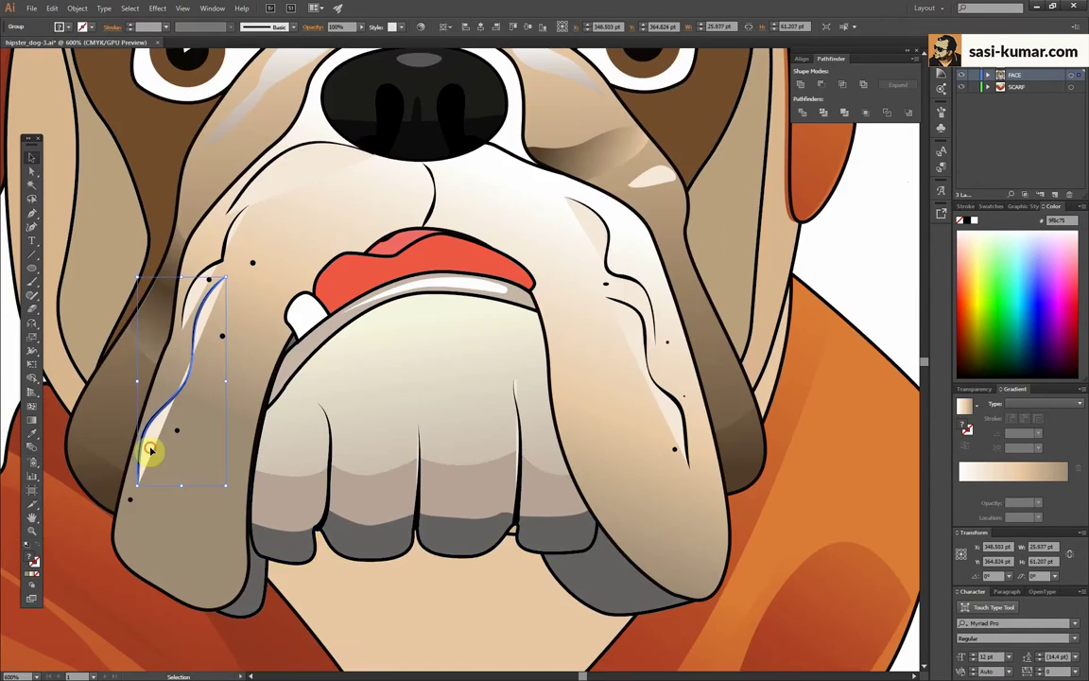
key(ctrl+plus)
key(Escape)
key(ctrl+minus)
key(ctrl+minus)
key(ctrl+minus)
key(ctrl+plus)
key(ctrl+plus)
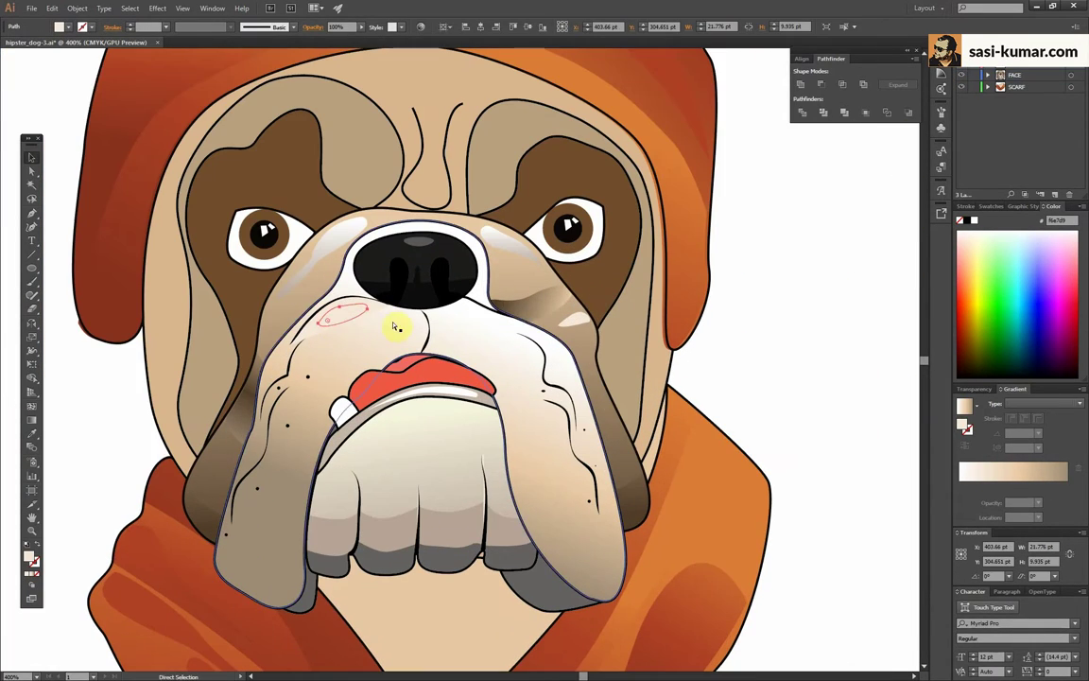
click(344, 314)
click(729, 385)
scroll(729, 385, down, 1)
Darken the left eye patch gradient's right stop to deep brown
key(a)
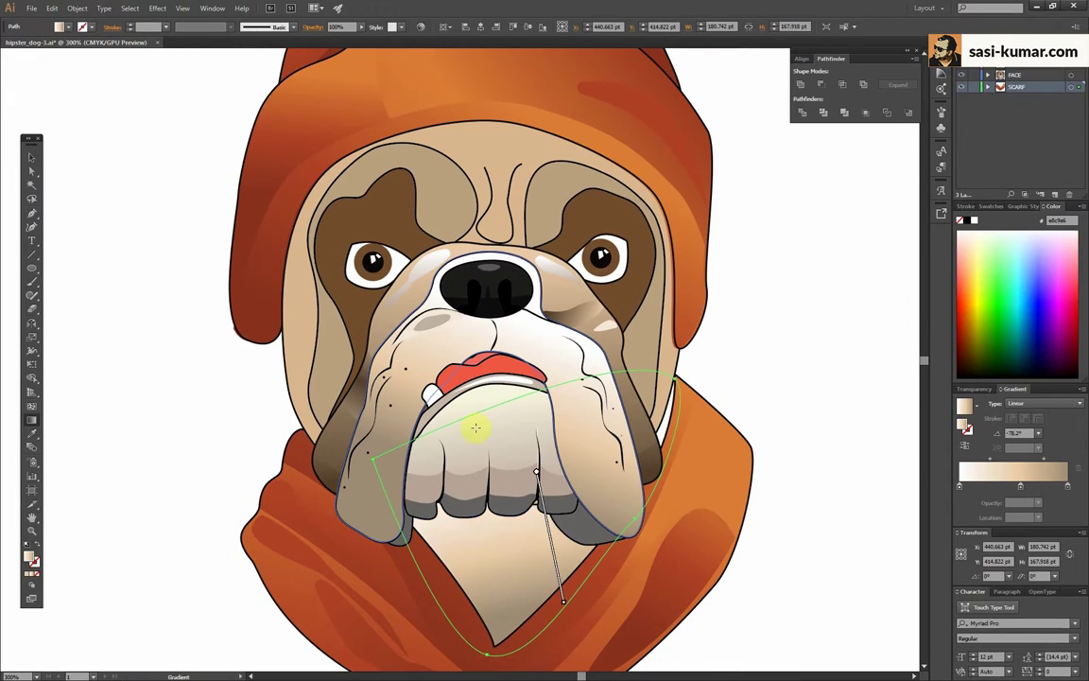
scroll(444, 417, up, 3)
scroll(388, 128, up, 2)
click(521, 183)
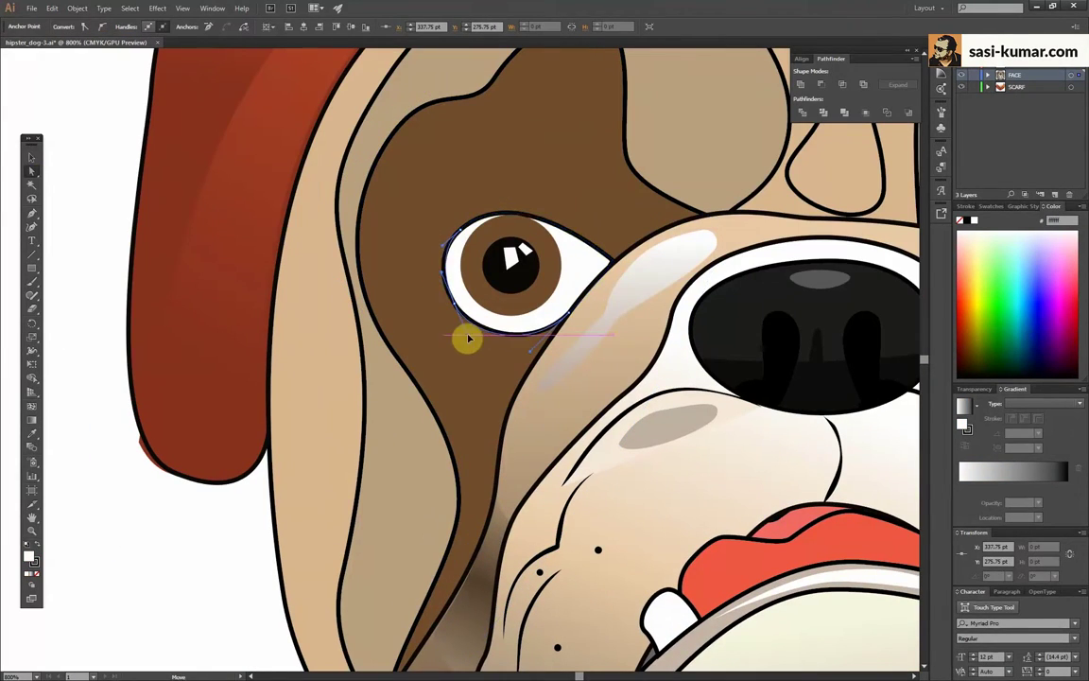
scroll(511, 118, down, 1)
scroll(268, 413, down, 1)
scroll(568, 453, down, 2)
key(v)
click(753, 501)
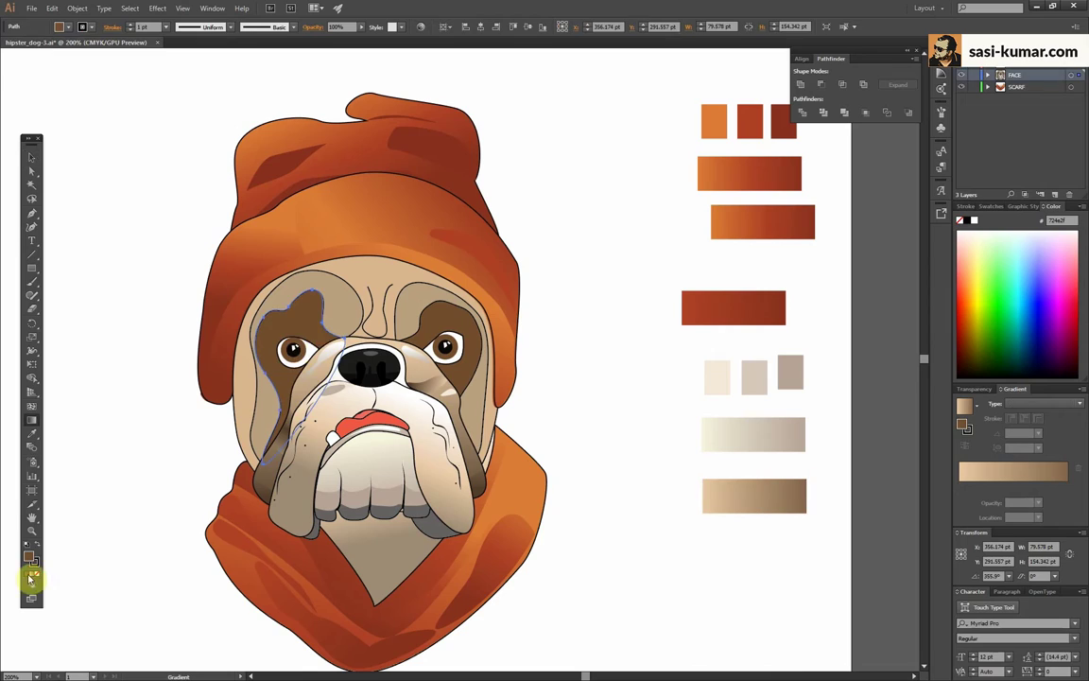
double_click(1068, 486)
drag(971, 571, 1010, 577)
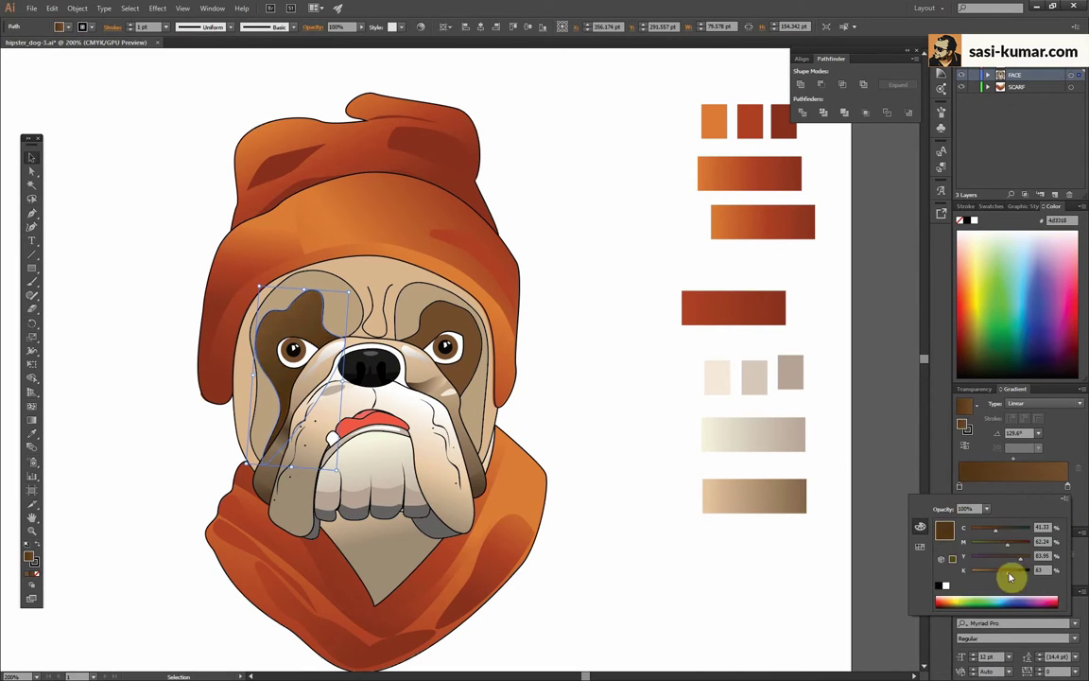
key(Escape)
scroll(494, 353, up, 3)
Draw the left brow shape and fill it with the tan-brown gradient
key(p)
click(385, 219)
drag(411, 285, 425, 340)
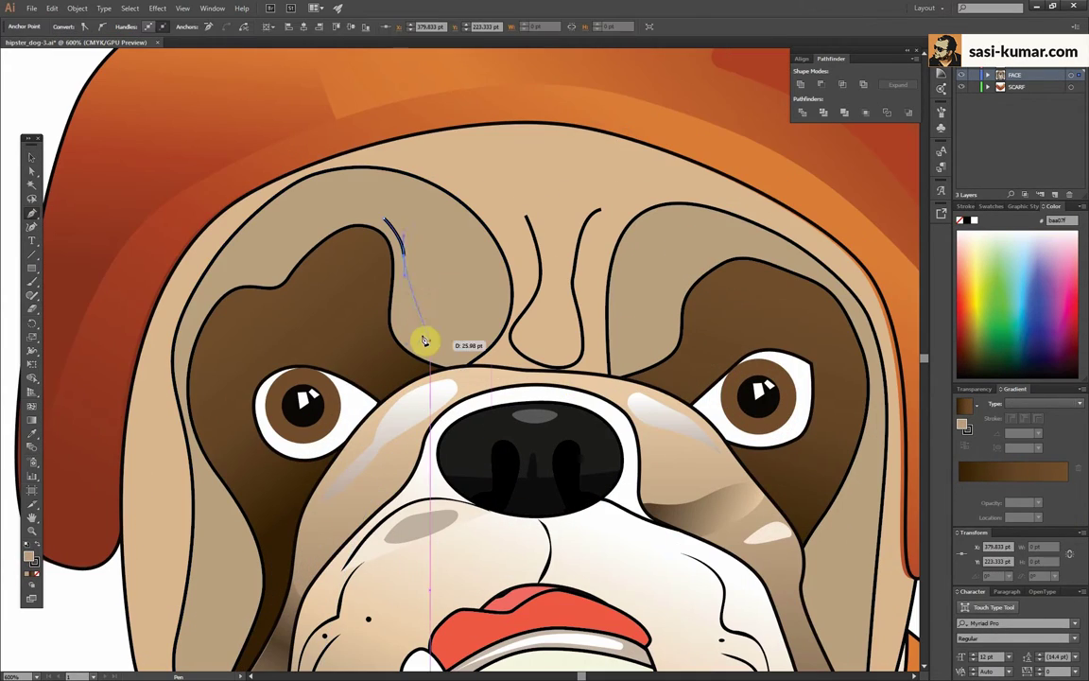
key(g)
click(430, 198)
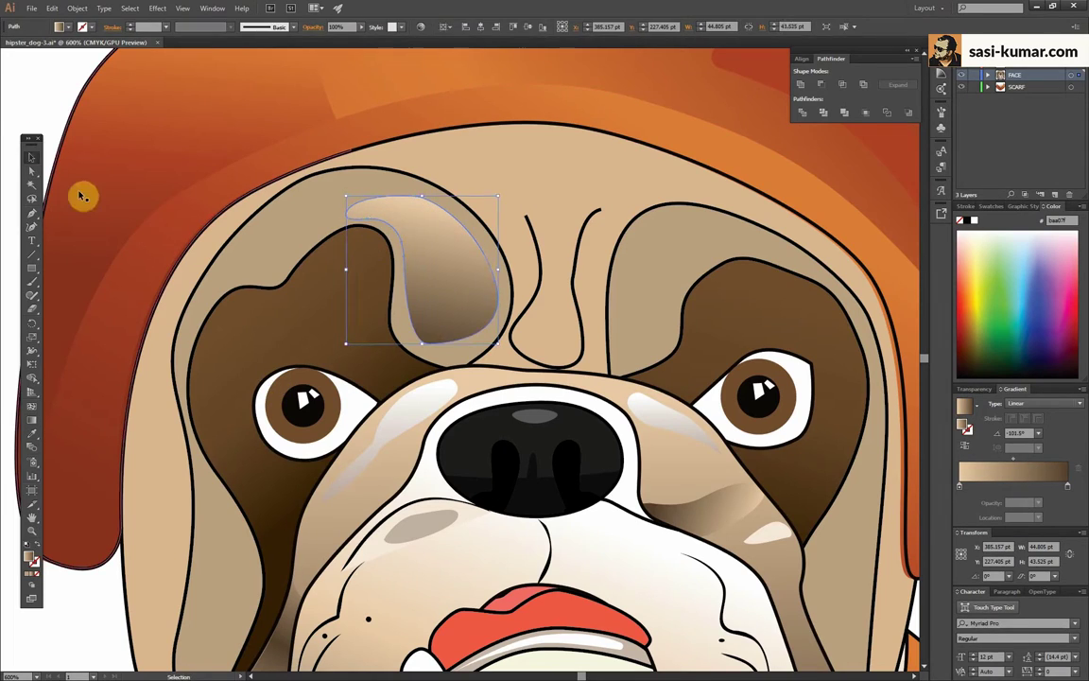
Reshape the left brow shading by moving one of its anchors
key(ctrl+0)
scroll(328, 291, up, 3)
double_click(333, 276)
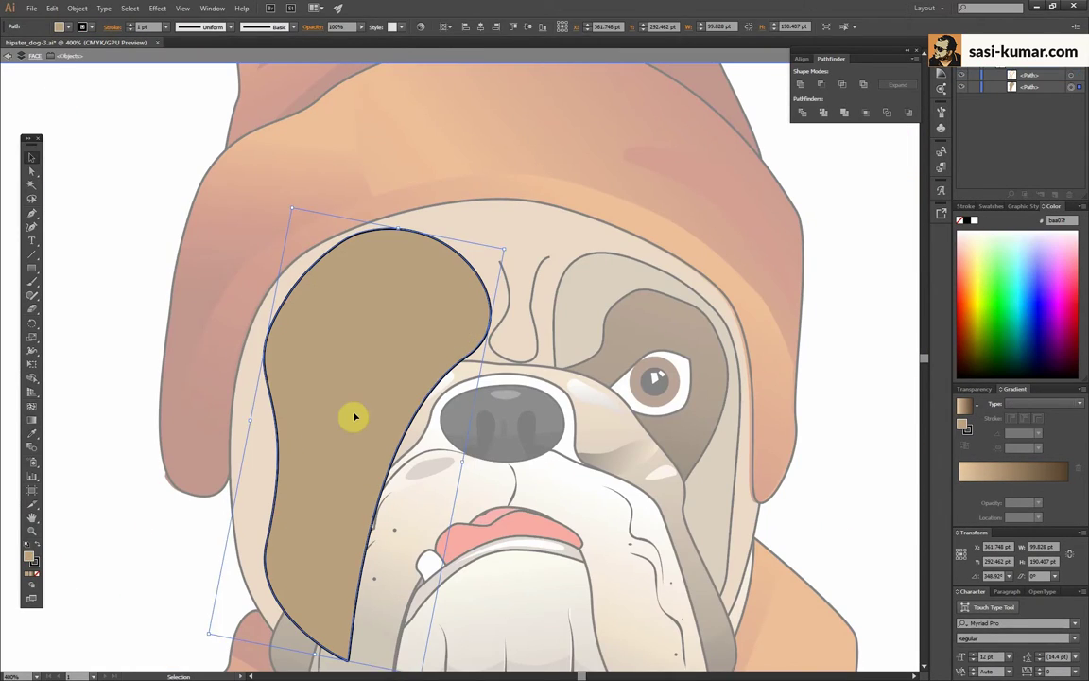
key(Escape)
click(31, 170)
key(ctrl+plus)
key(ctrl+plus)
drag(334, 446, 324, 417)
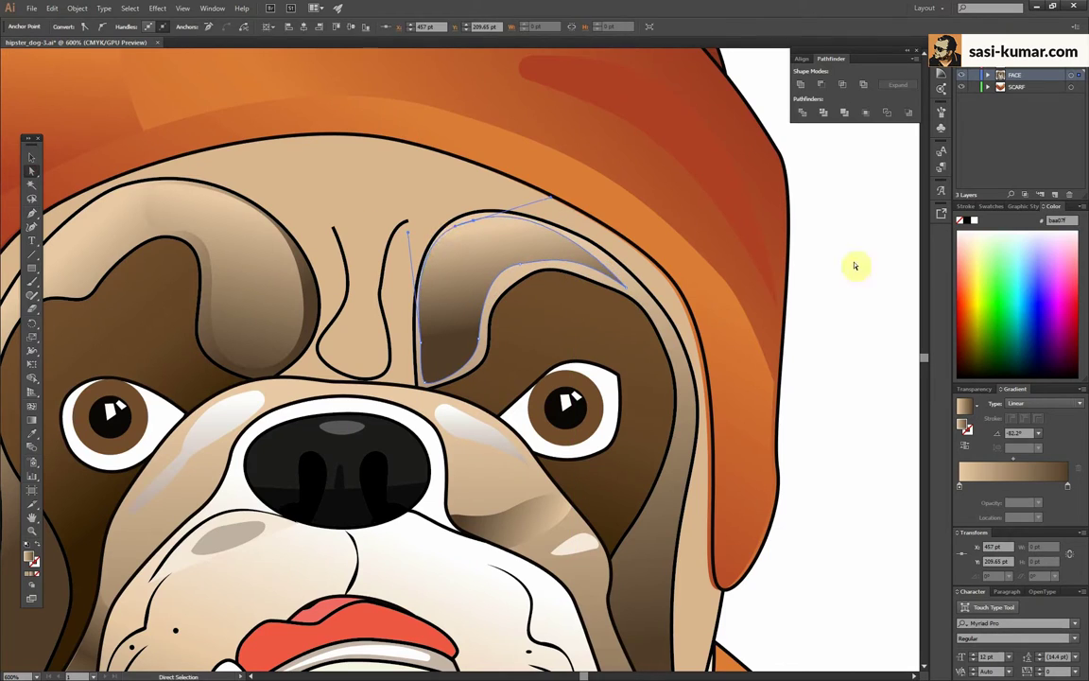
Duplicate a colour sample square and edit the face gradient's right stop
click(437, 366)
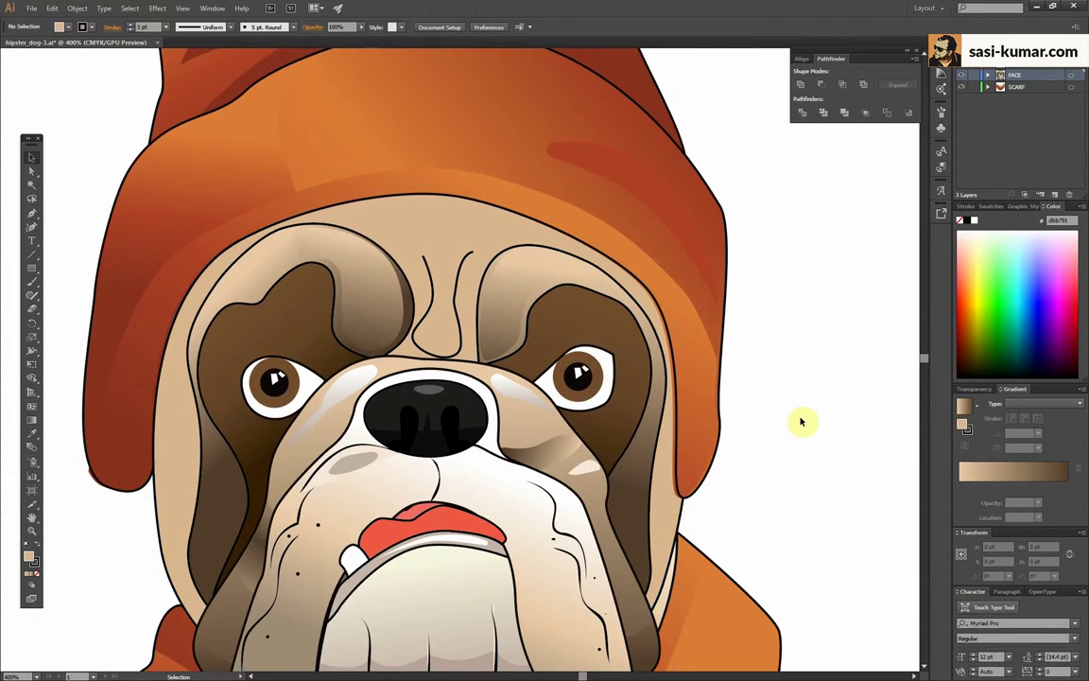
click(650, 356)
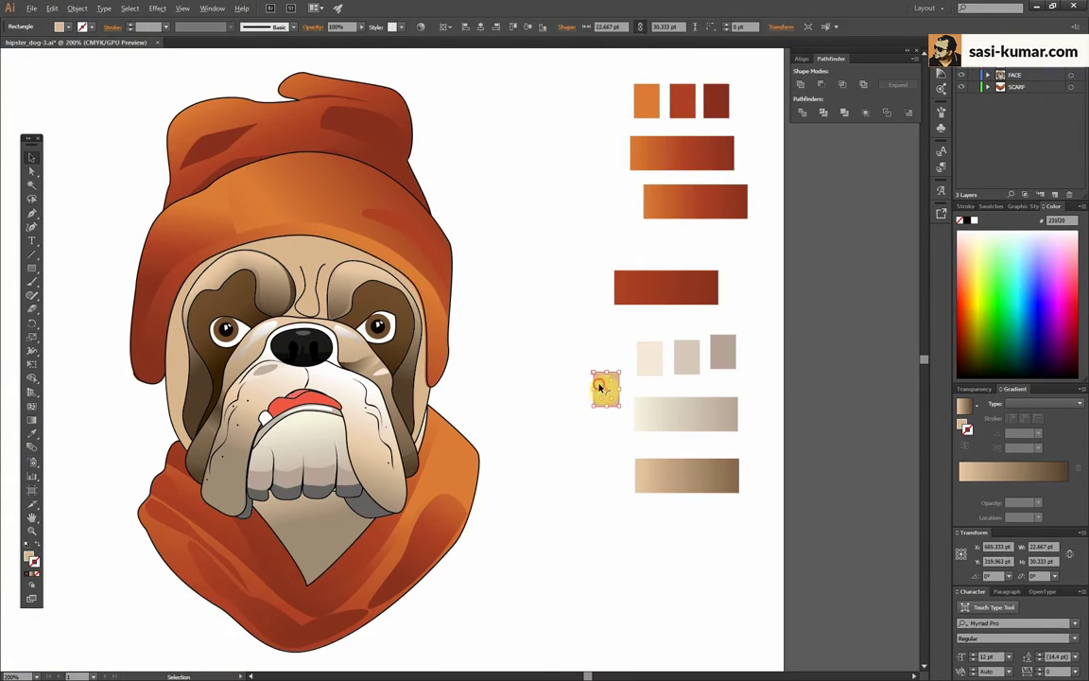
drag(599, 388, 567, 388)
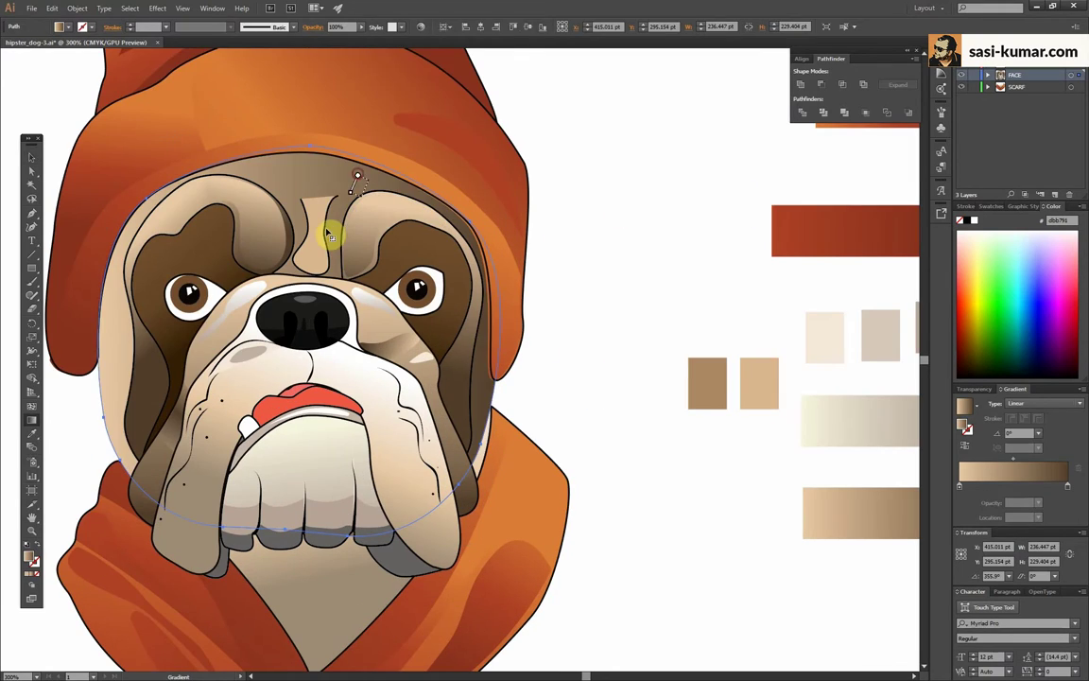
click(328, 236)
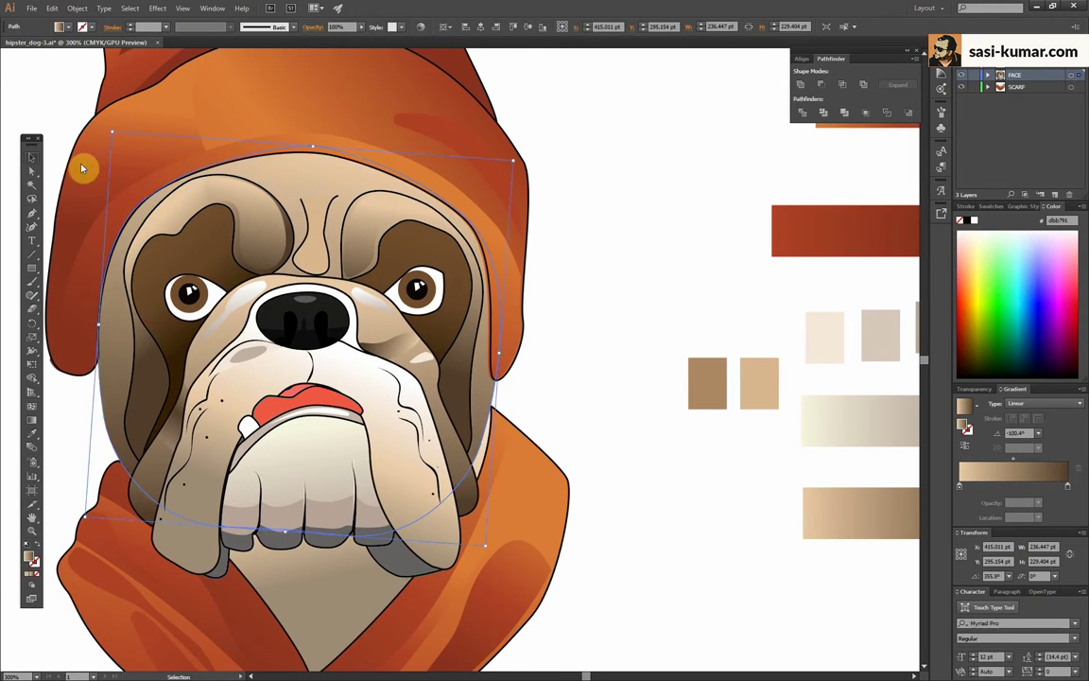
double_click(1069, 489)
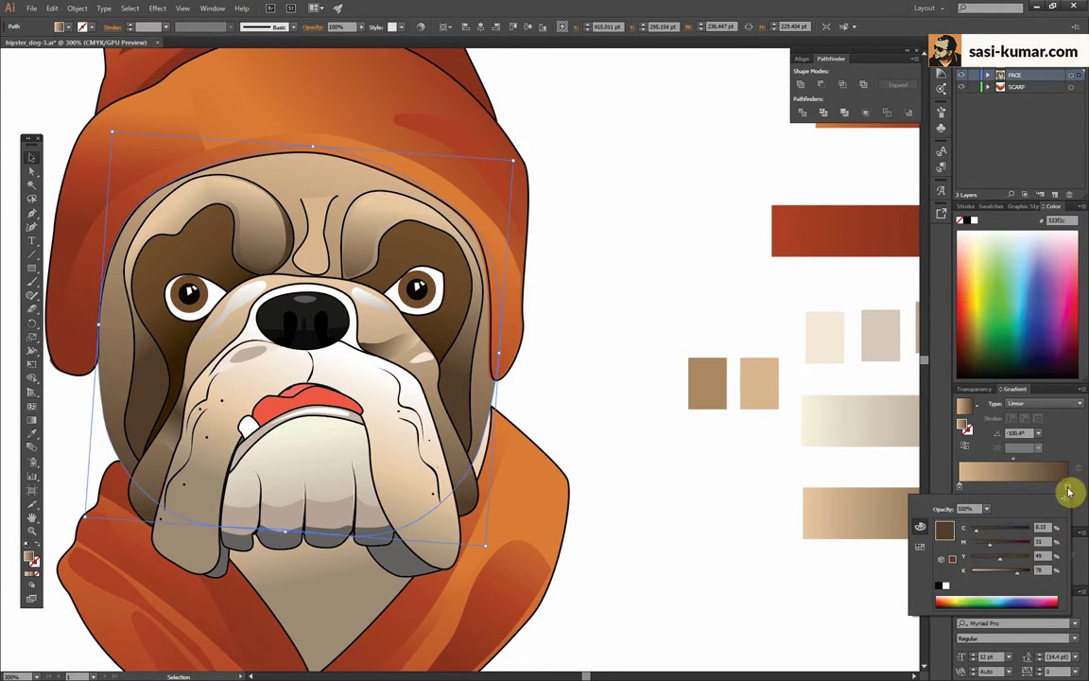
Adjust a brow wrinkle anchor and begin a new pen path on the brow
key(ctrl+minus)
key(ctrl+plus)
key(ctrl+plus)
click(419, 149)
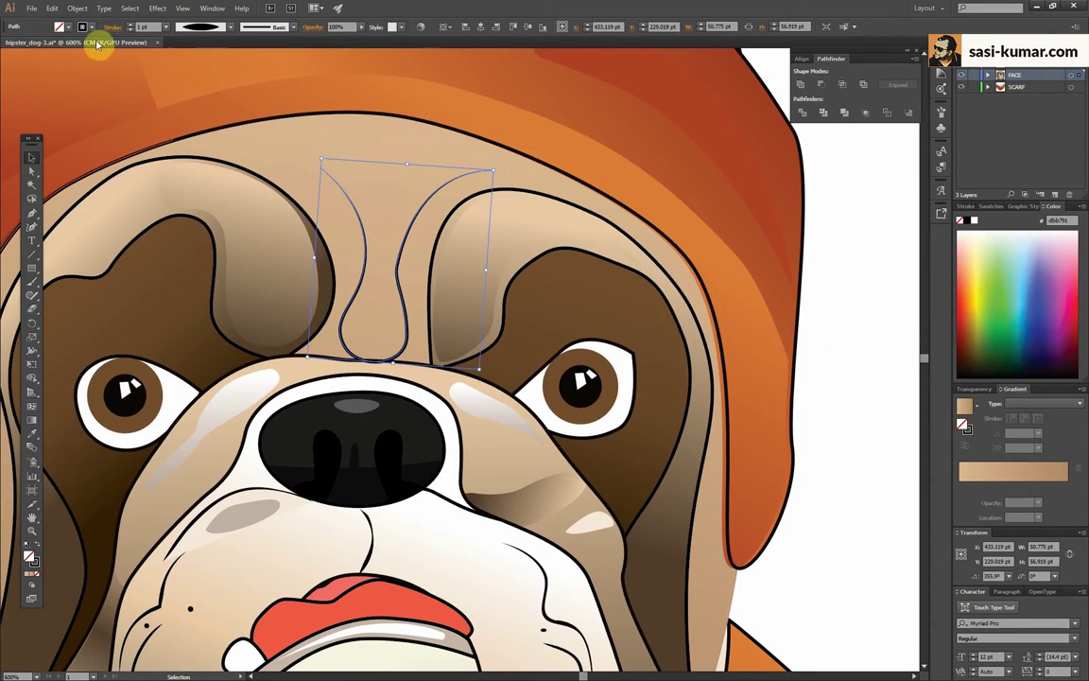
key(ctrl+minus)
key(ctrl+plus)
key(p)
click(363, 230)
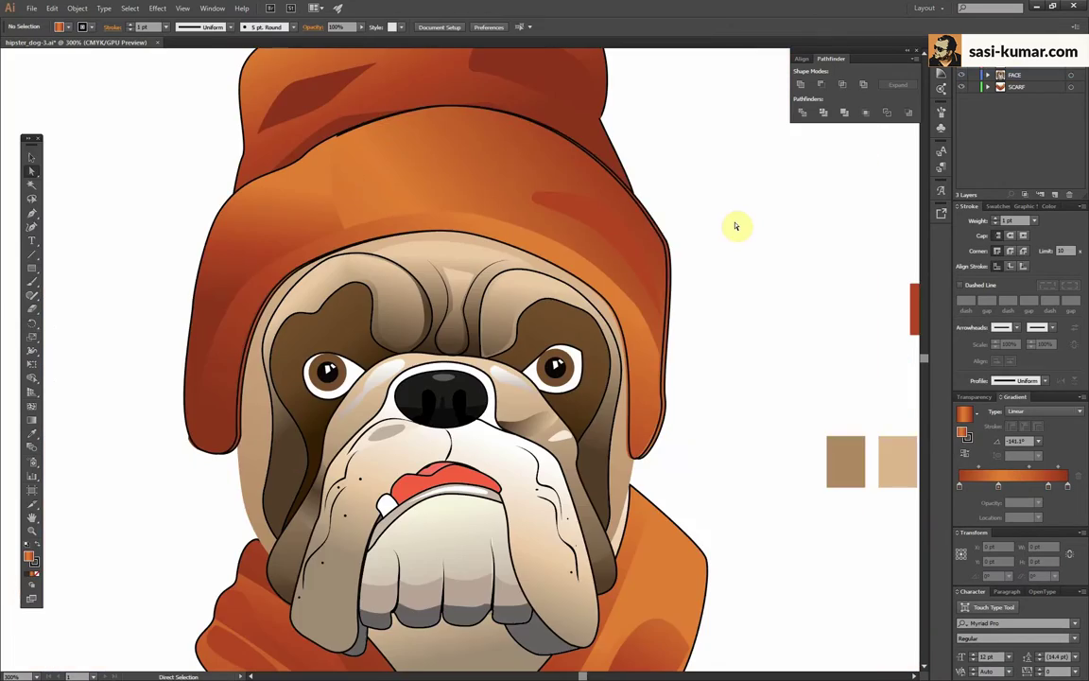
Select the chin shape under the muzzle and close the new mouth shape path
key(v)
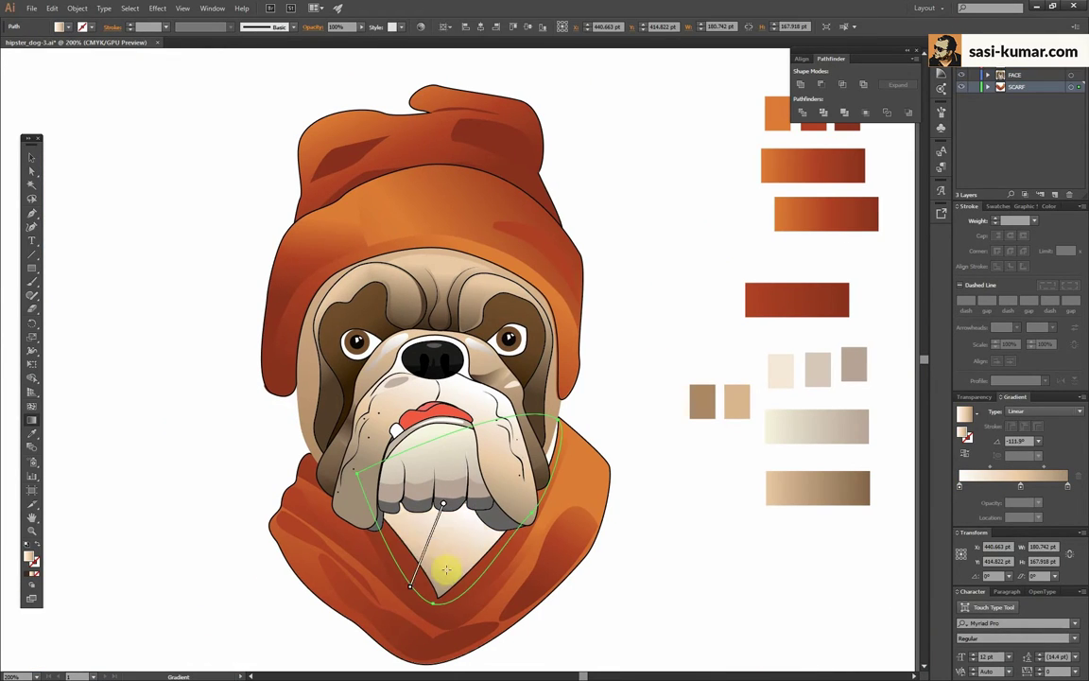
click(444, 569)
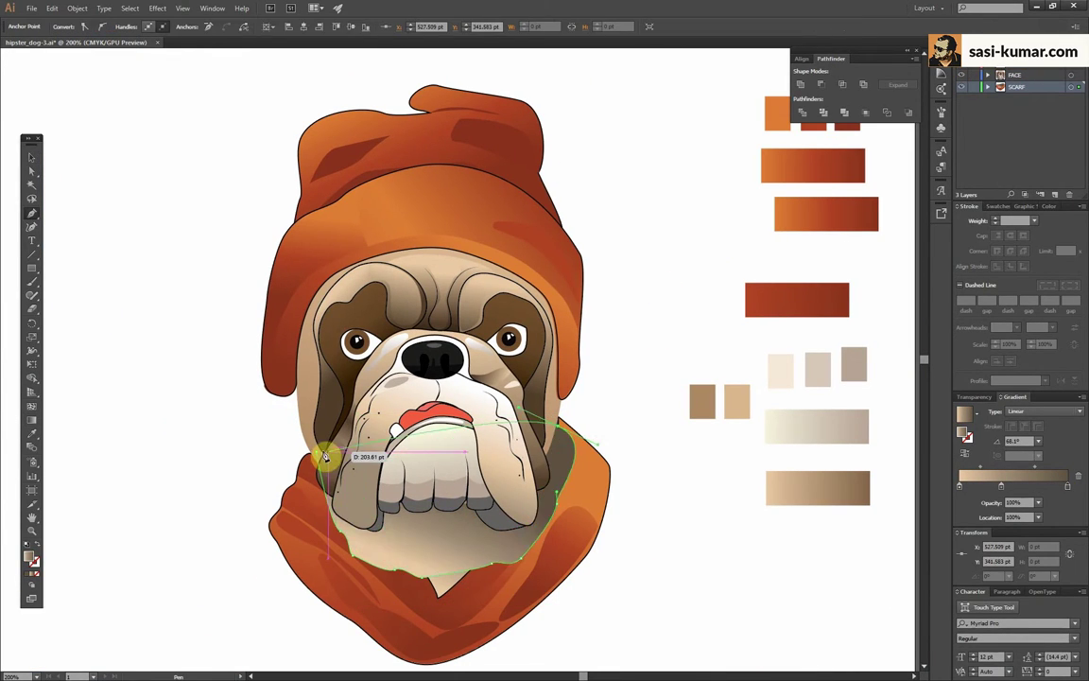
click(317, 452)
scroll(365, 518, up, 5)
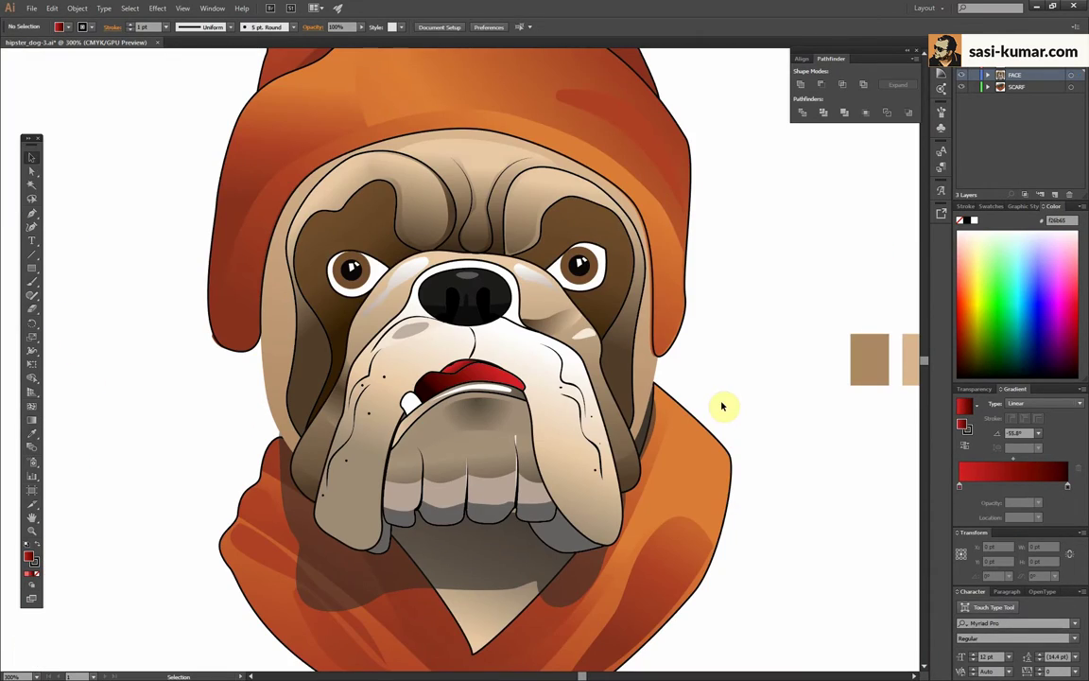
Select the chin-teeth gradient shape and an anchor on the nose shadow for adjustment
key(a)
click(403, 480)
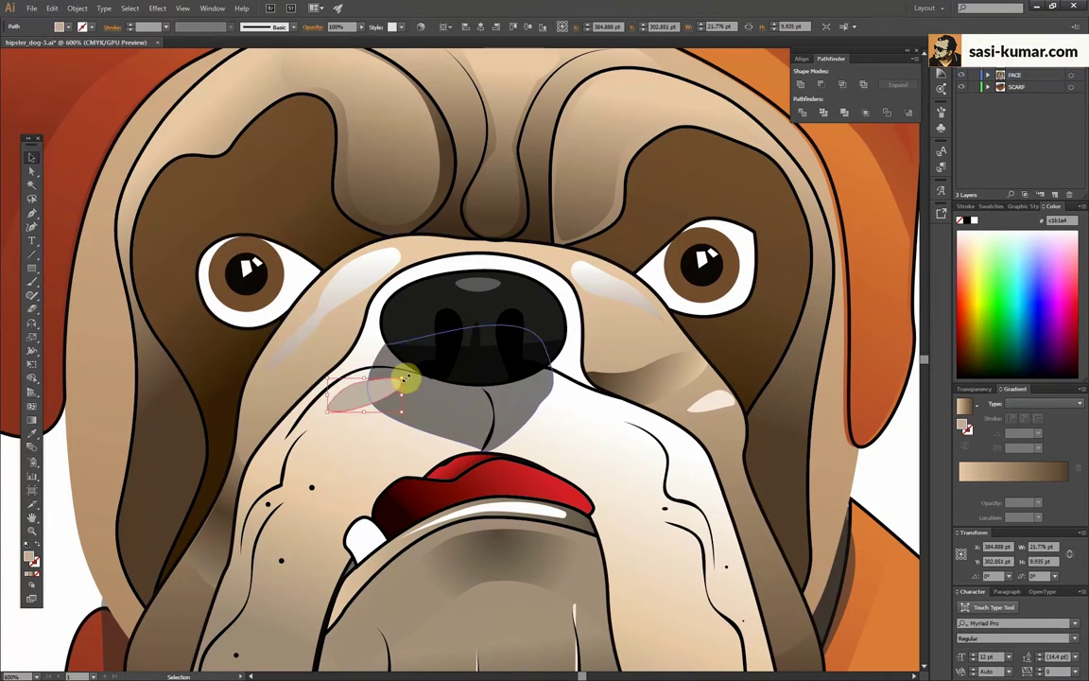
key(a)
click(405, 437)
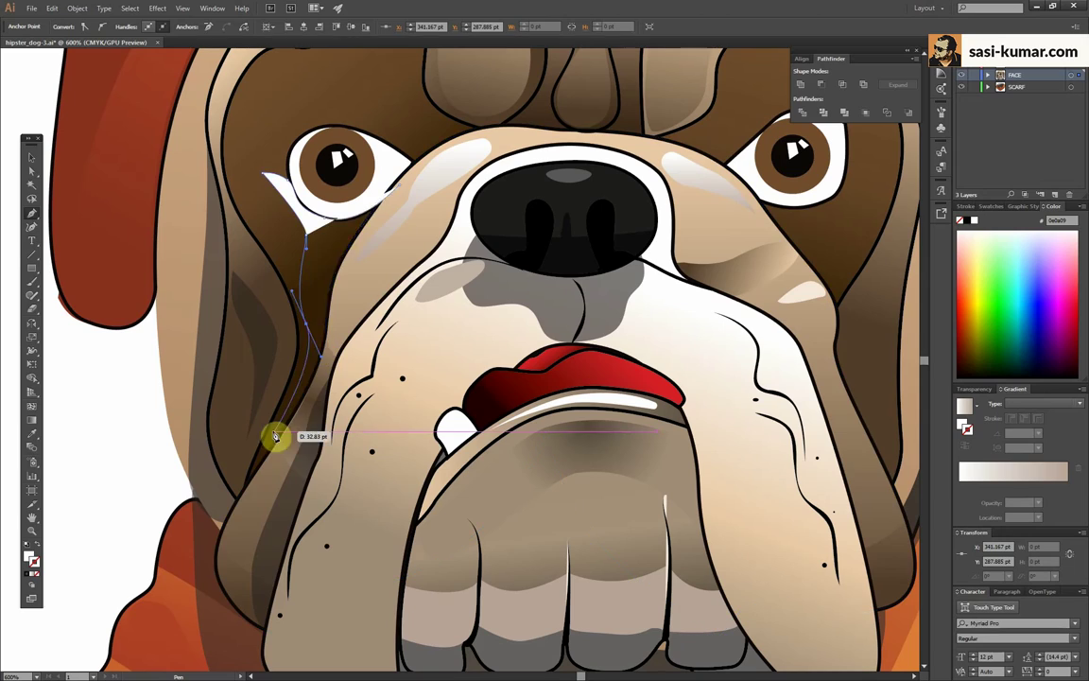
Extend the white highlight outline toward the eye and apply the dark brown eye-patch fill
click(275, 436)
click(431, 213)
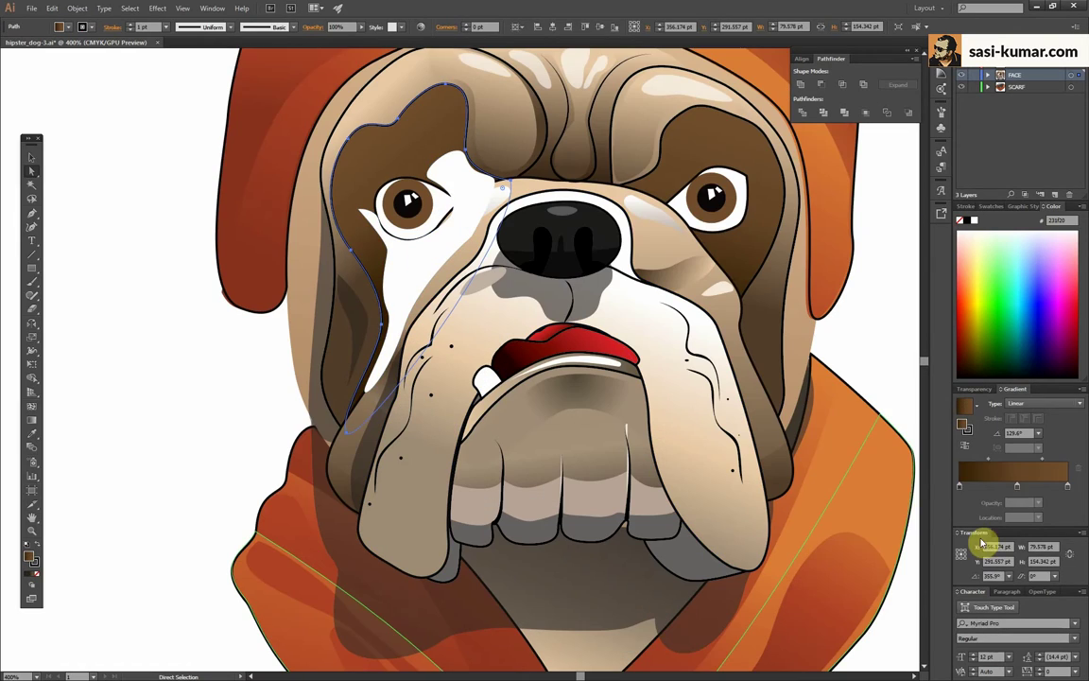
click(739, 162)
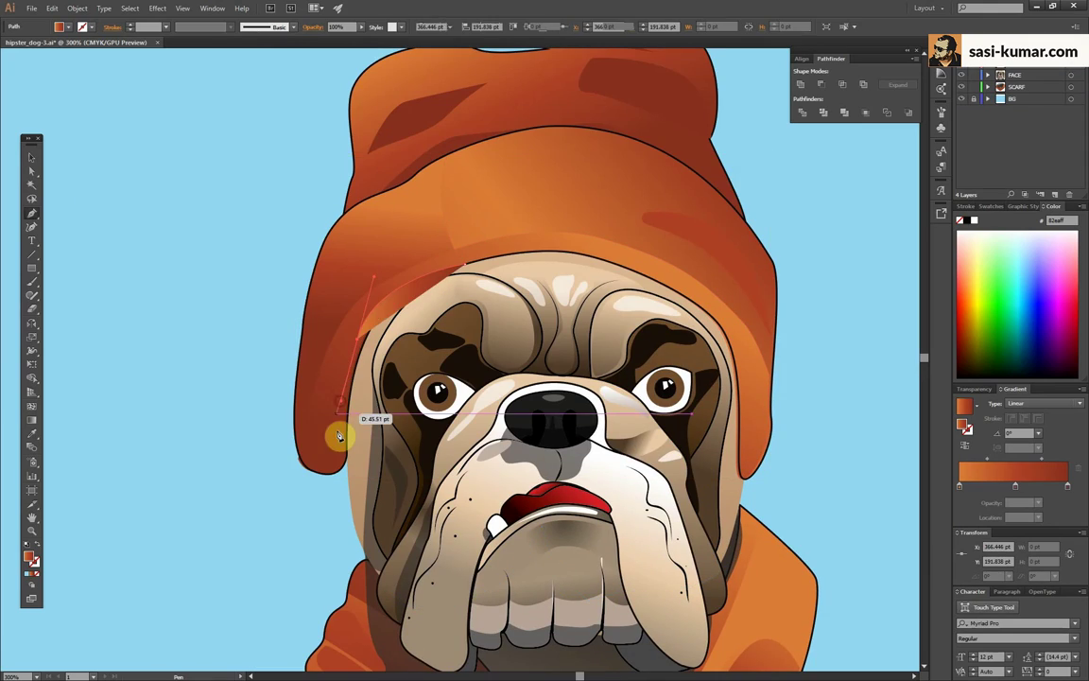
Recolour the beanie and scarf, setting a darker red-brown tone for the fold streaks
key(i)
click(620, 218)
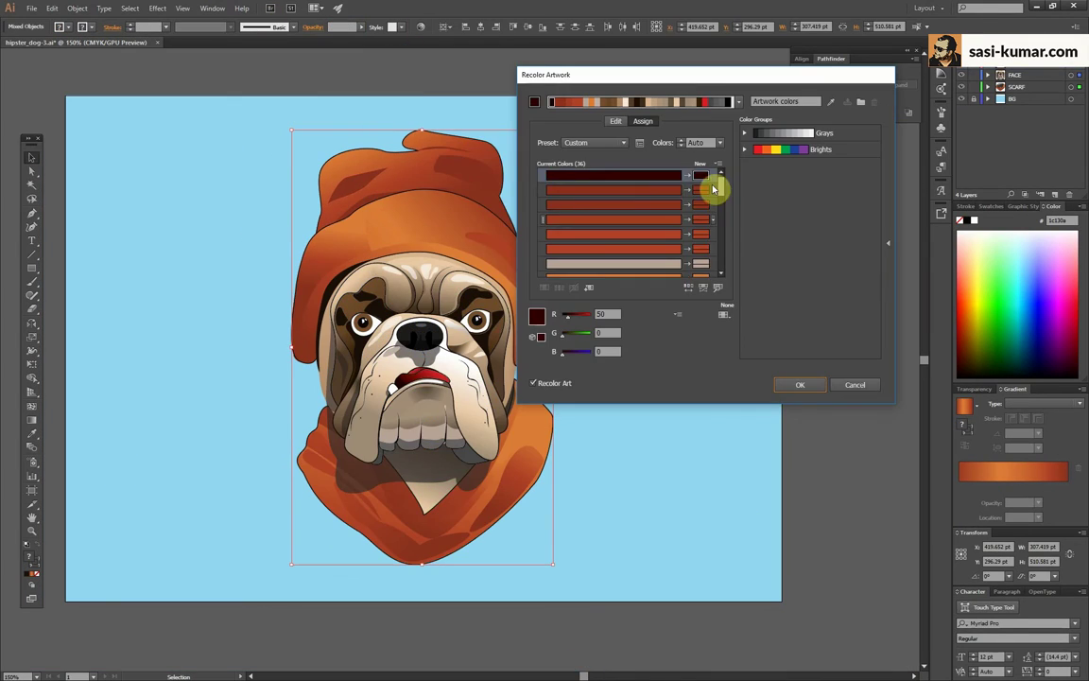
key(Return)
scroll(724, 198, up, 3)
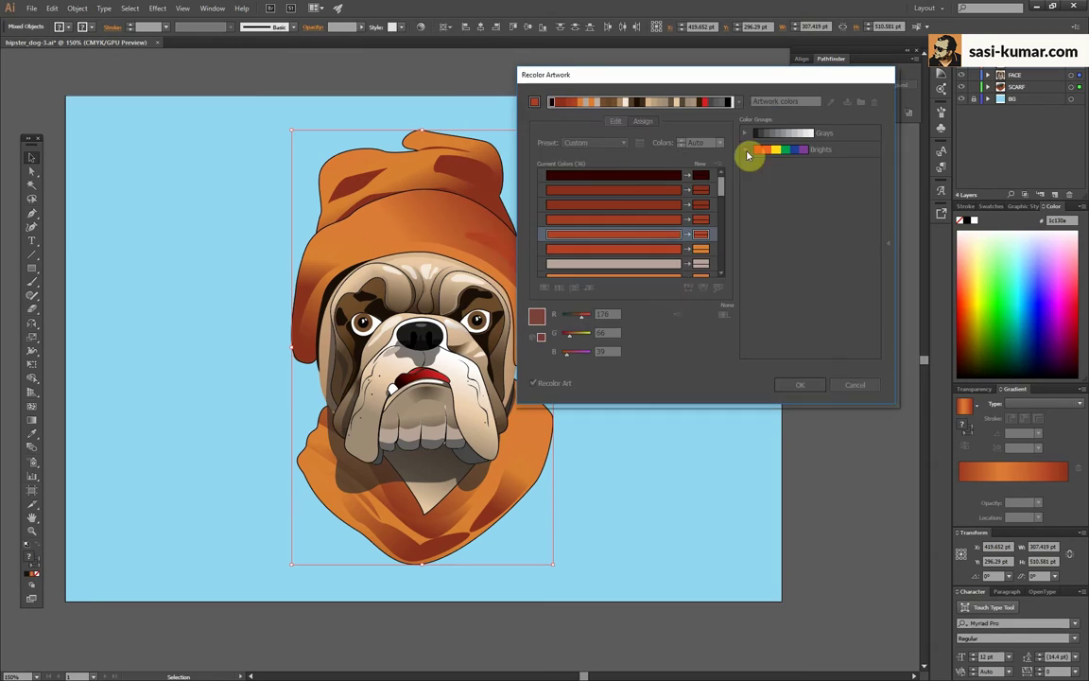
double_click(701, 219)
key(Return)
click(37, 163)
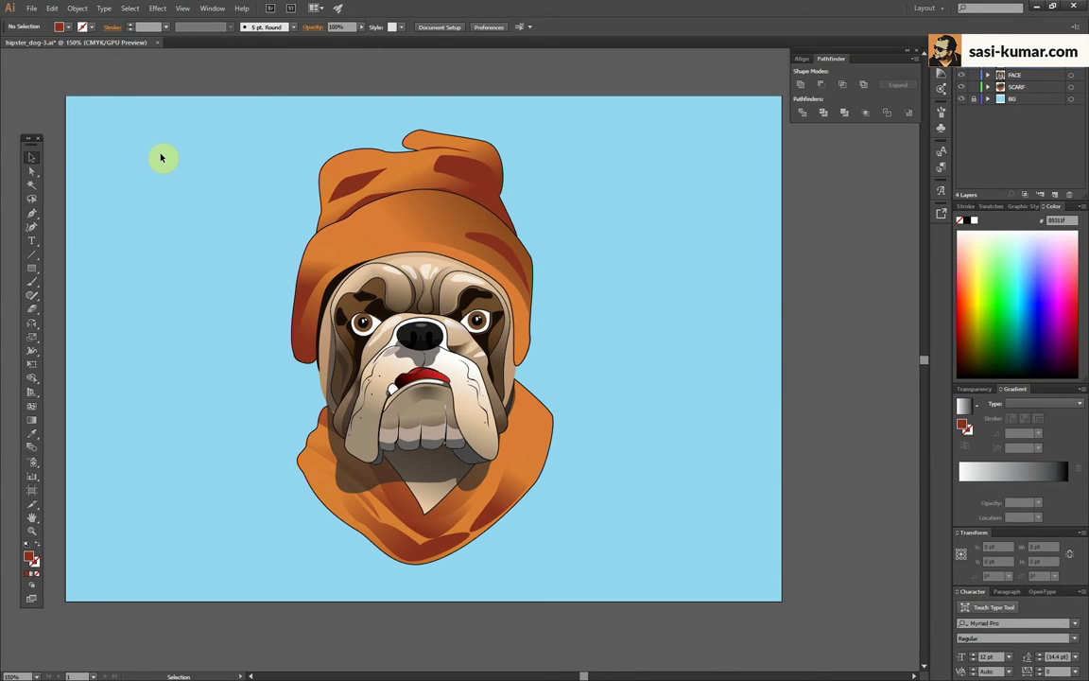
Enter the face and eye groups and move the iris out beside the face
click(164, 158)
key(ctrl+plus)
click(529, 397)
double_click(1003, 485)
click(710, 361)
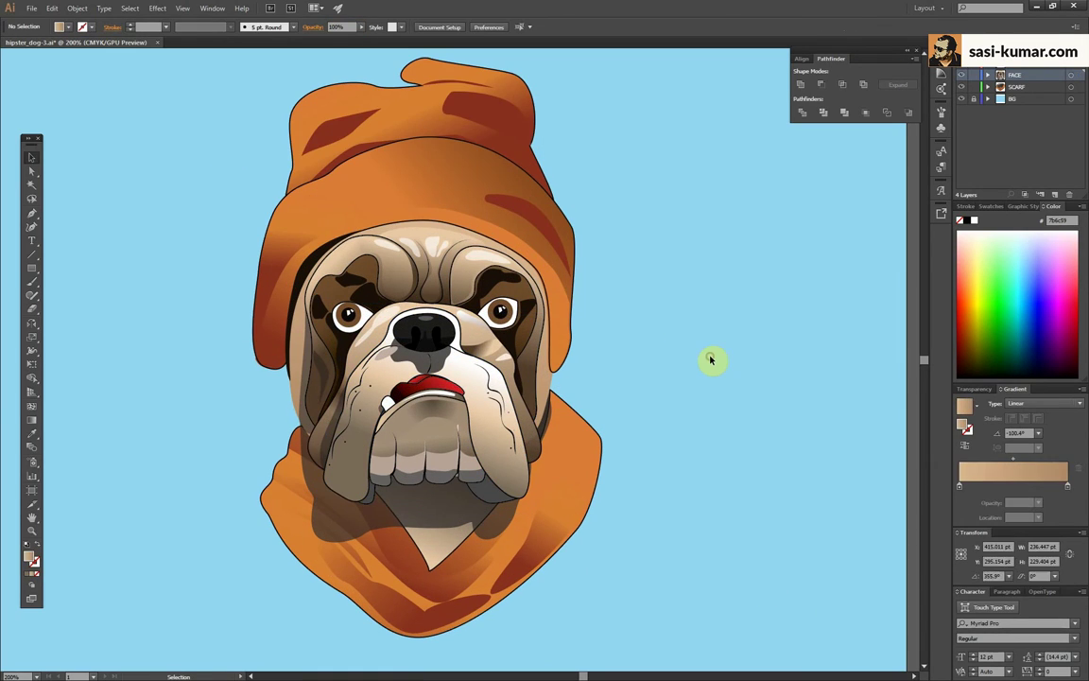
key(ctrl+plus)
double_click(499, 287)
drag(498, 286, 723, 263)
key(ctrl+plus)
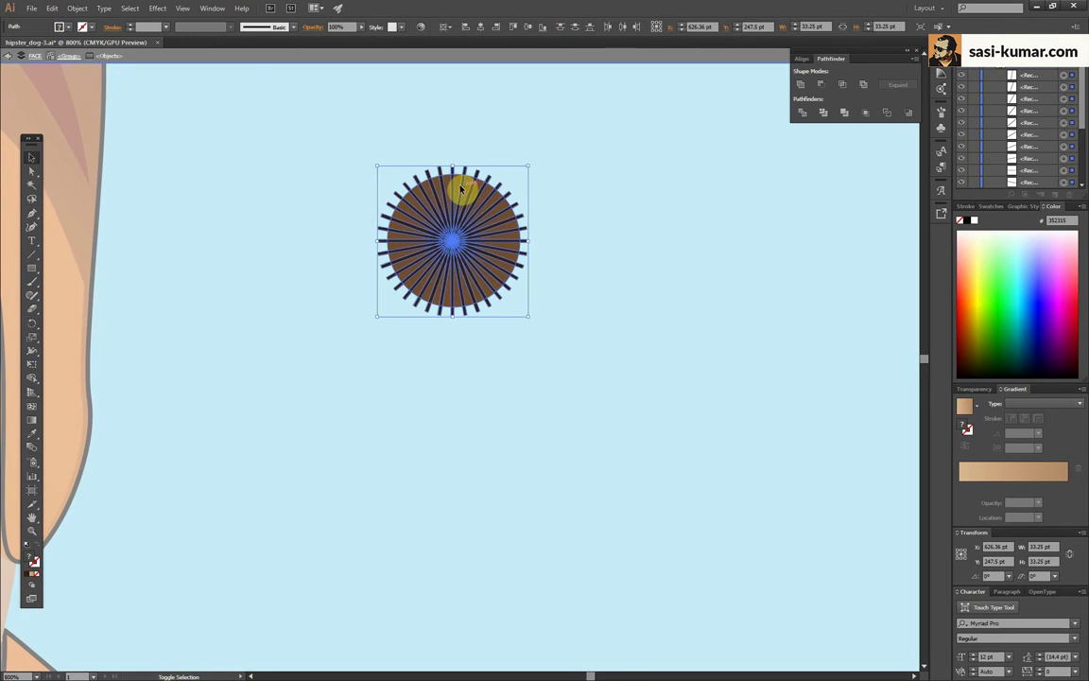
Draw an unfilled ellipse ring around the spoked iris and group them together
drag(486, 200, 495, 271)
key(ctrl+plus)
key(l)
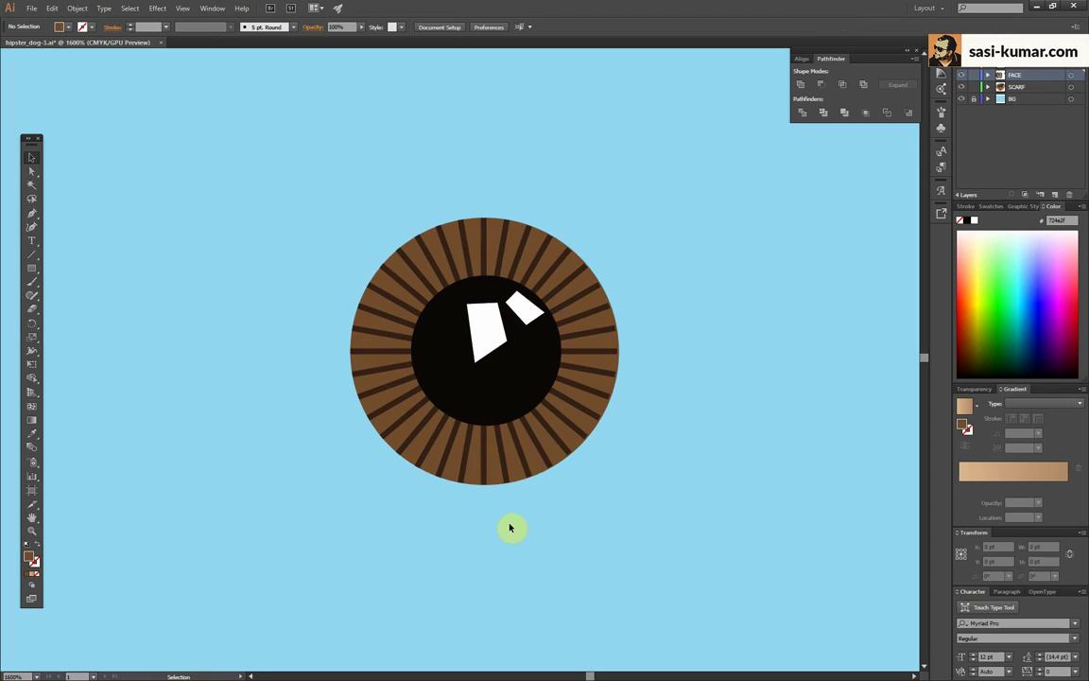
drag(362, 238, 612, 487)
key(shift+x)
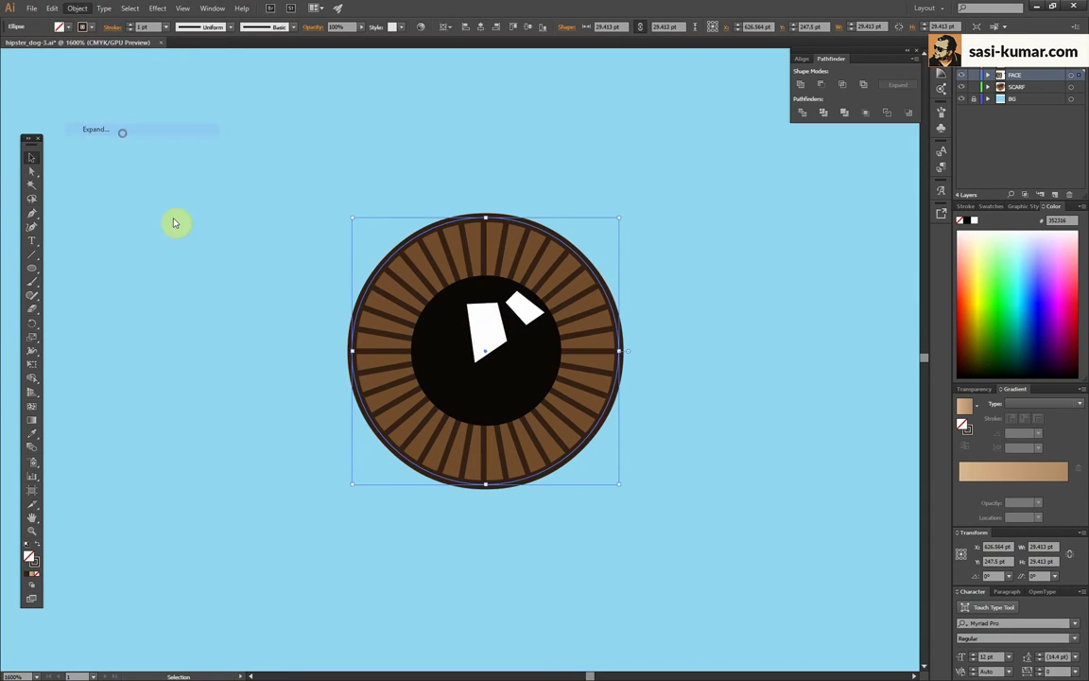
key(ctrl+g)
Place the new iris group onto the dog's eye and check the fit
key(ctrl+minus)
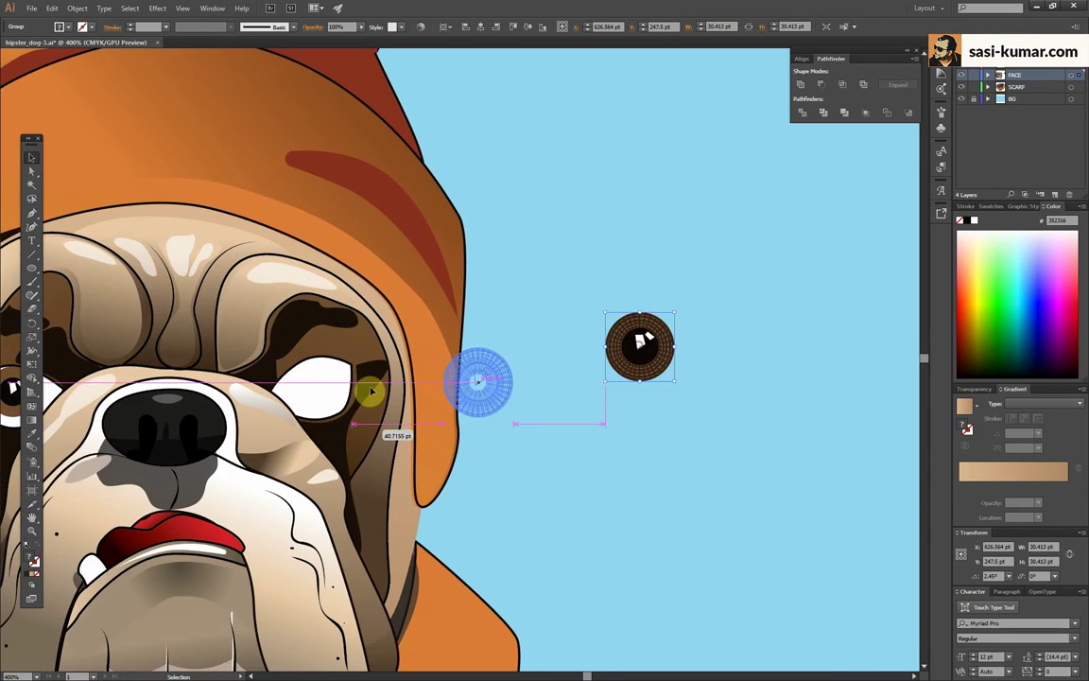
drag(637, 348, 365, 389)
key(ctrl+plus)
click(360, 173)
key(ctrl+minus)
key(ctrl+plus)
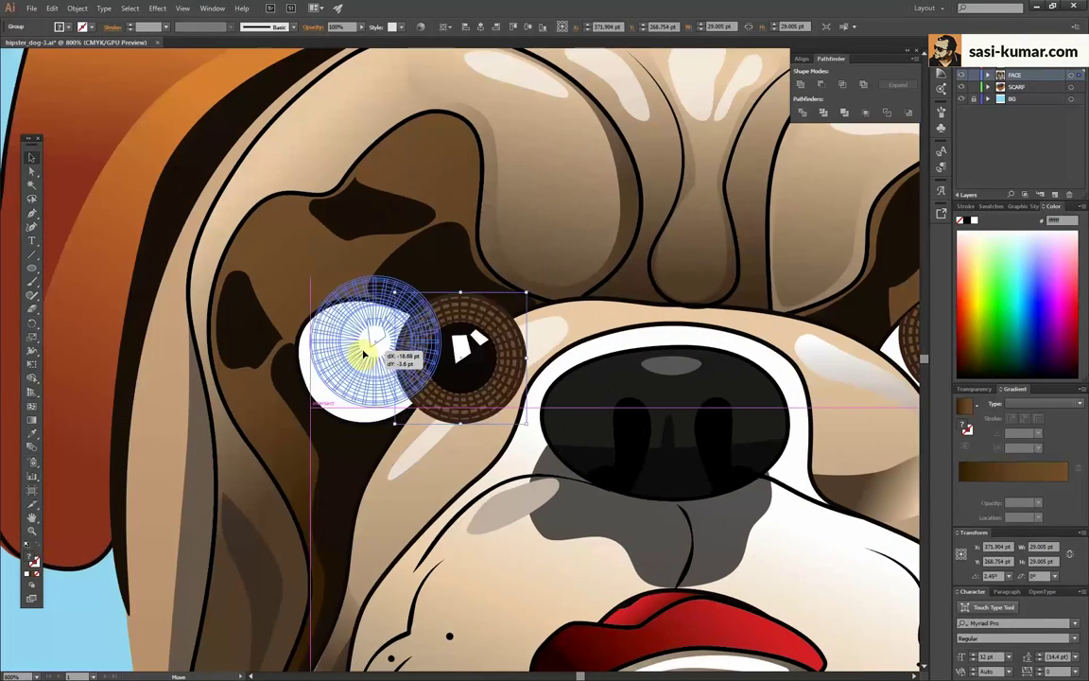
key(ctrl+minus)
key(ctrl+minus)
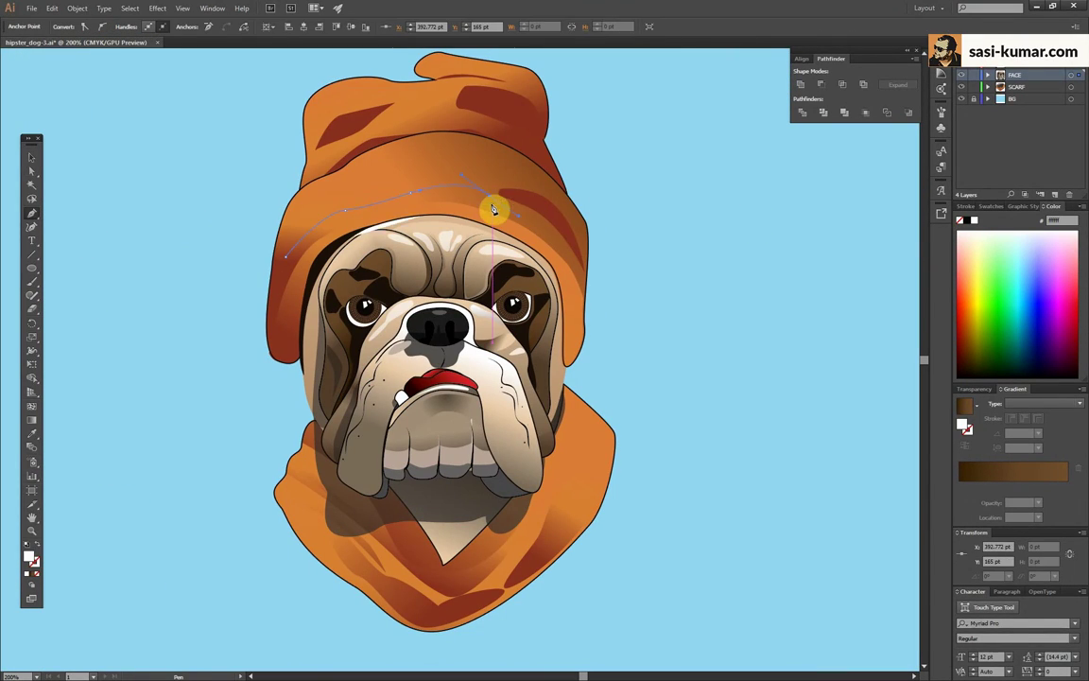
Draw a curved white stroke line across the beanie
click(36, 553)
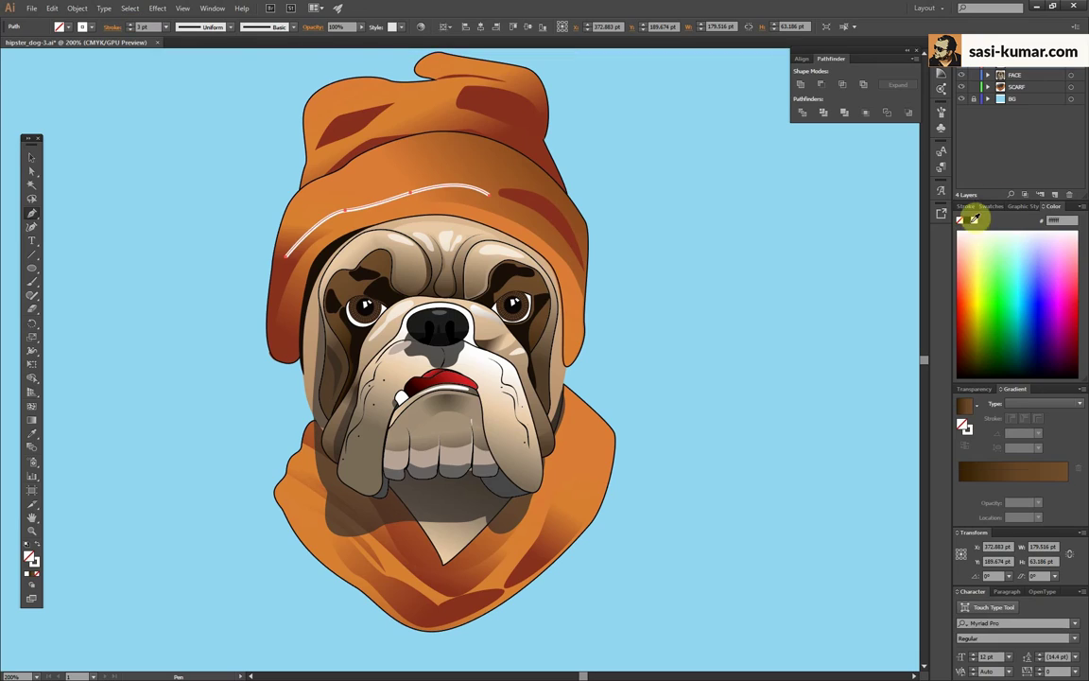
click(966, 206)
drag(517, 204, 566, 207)
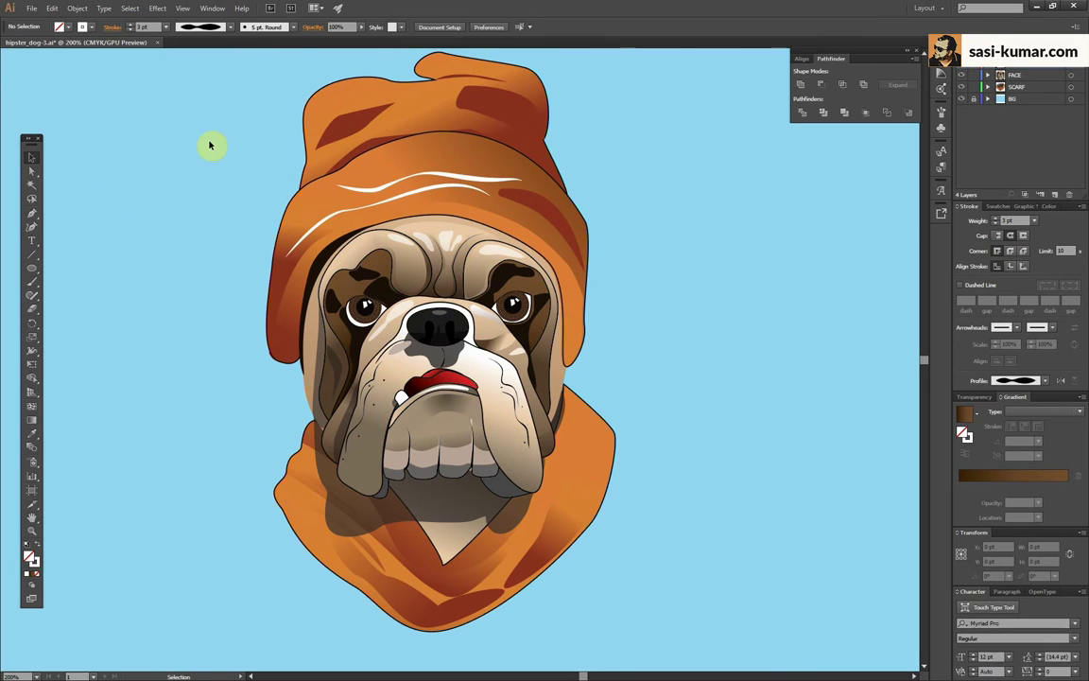
scroll(212, 145, up, 1)
Smooth the white lines and subtract them from the beanie shading with Minus Front
click(26, 154)
click(433, 116)
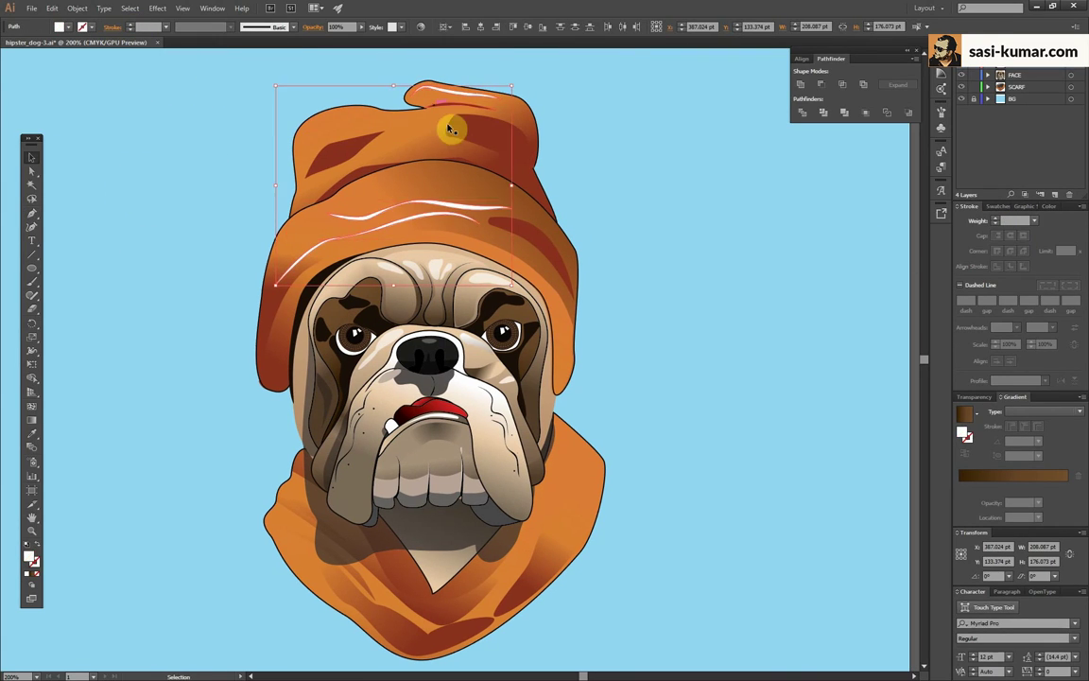
click(76, 8)
click(734, 201)
key(ctrl+plus)
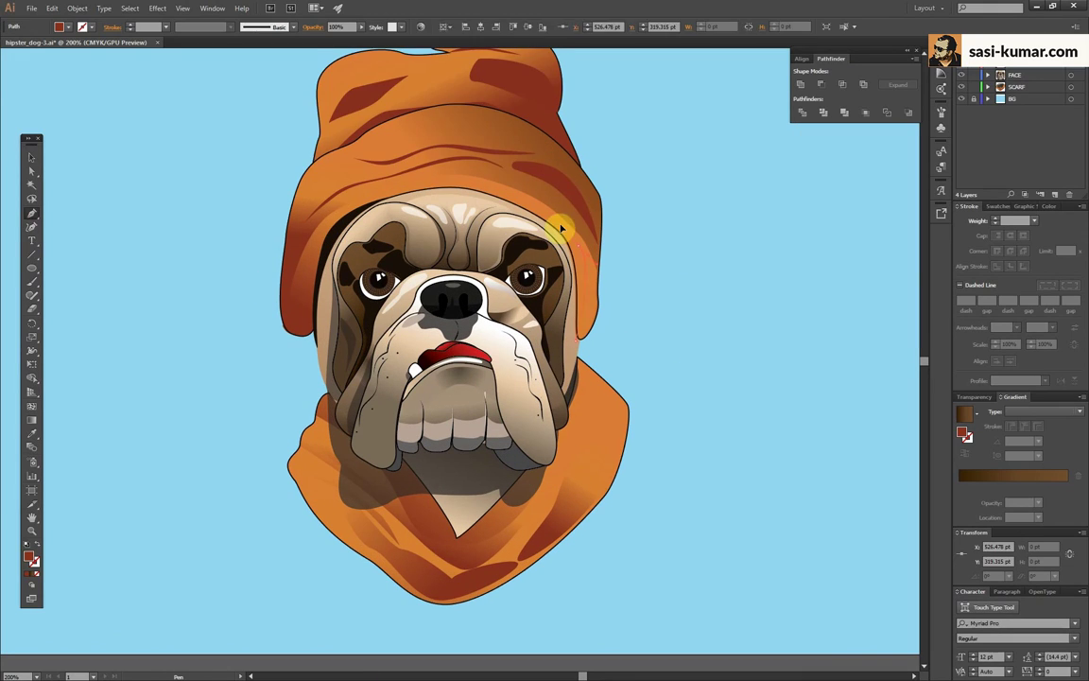
key(ctrl+f)
click(824, 85)
key(ctrl+minus)
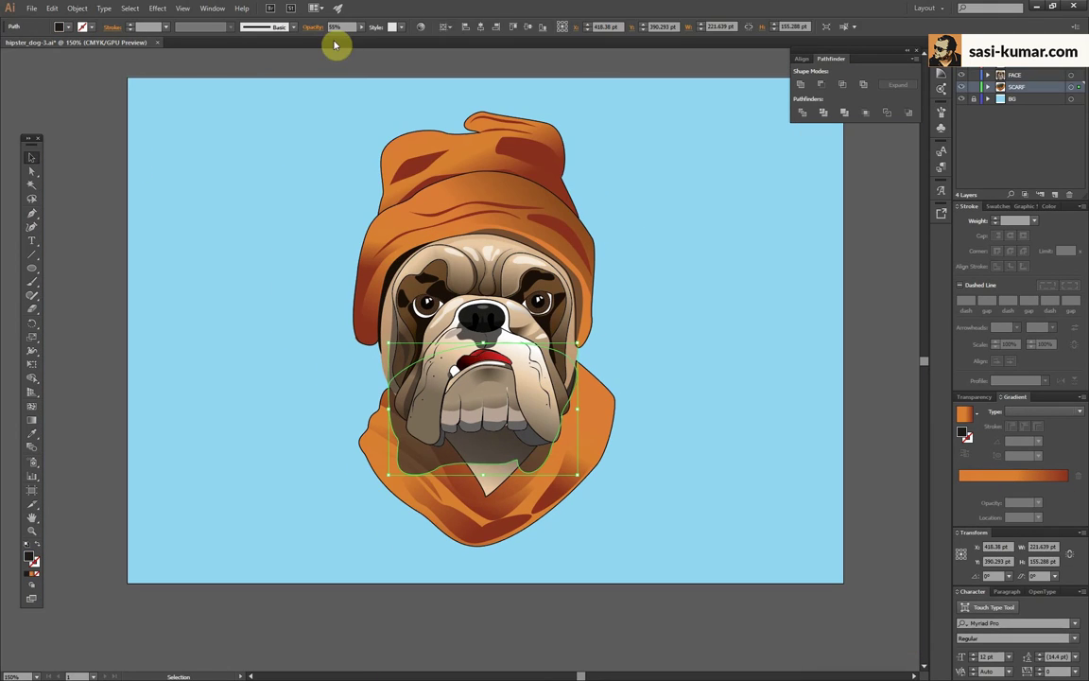
Paste the 'Thank you for Watching' text, enlarge it, and place it at the artboard's bottom edge
key(ctrl+minus)
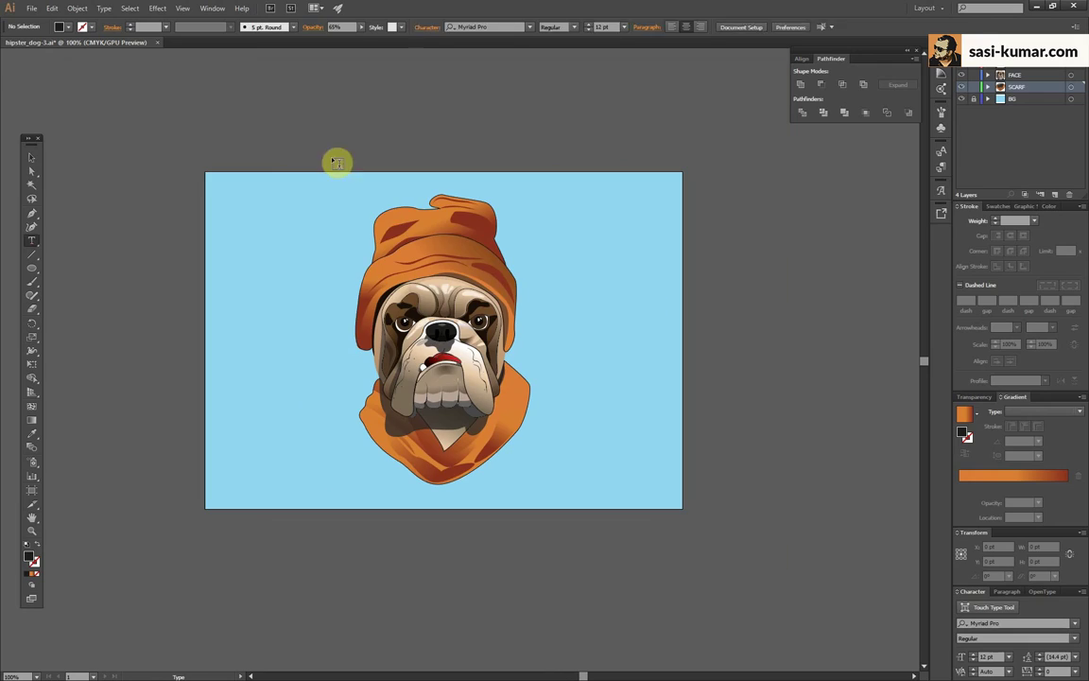
text(Thank you for Watching)
click(352, 126)
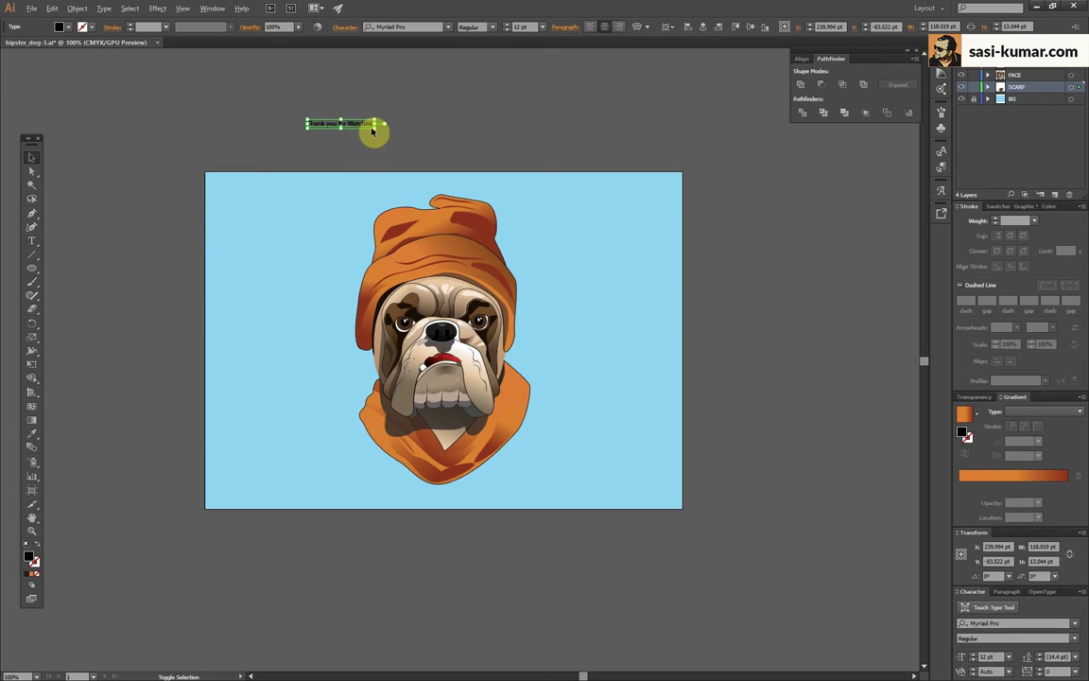
drag(493, 167, 525, 144)
drag(450, 146, 531, 487)
click(542, 603)
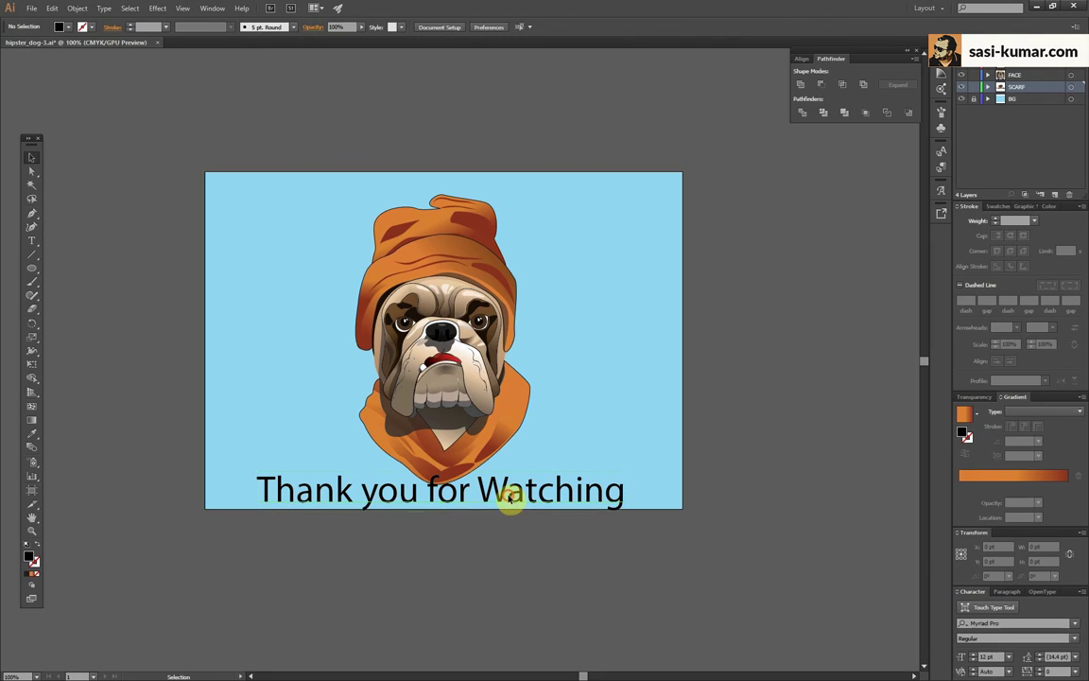
Set the caption's font to Lato Thin and move it below the artboard
click(511, 499)
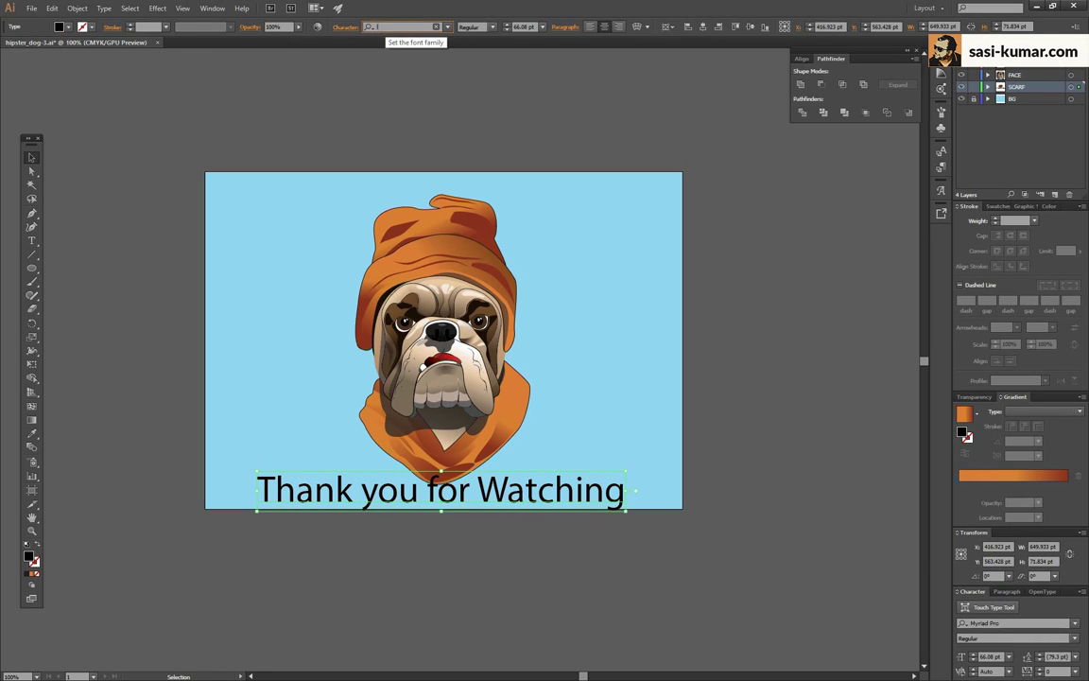
click(382, 26)
text(lat)
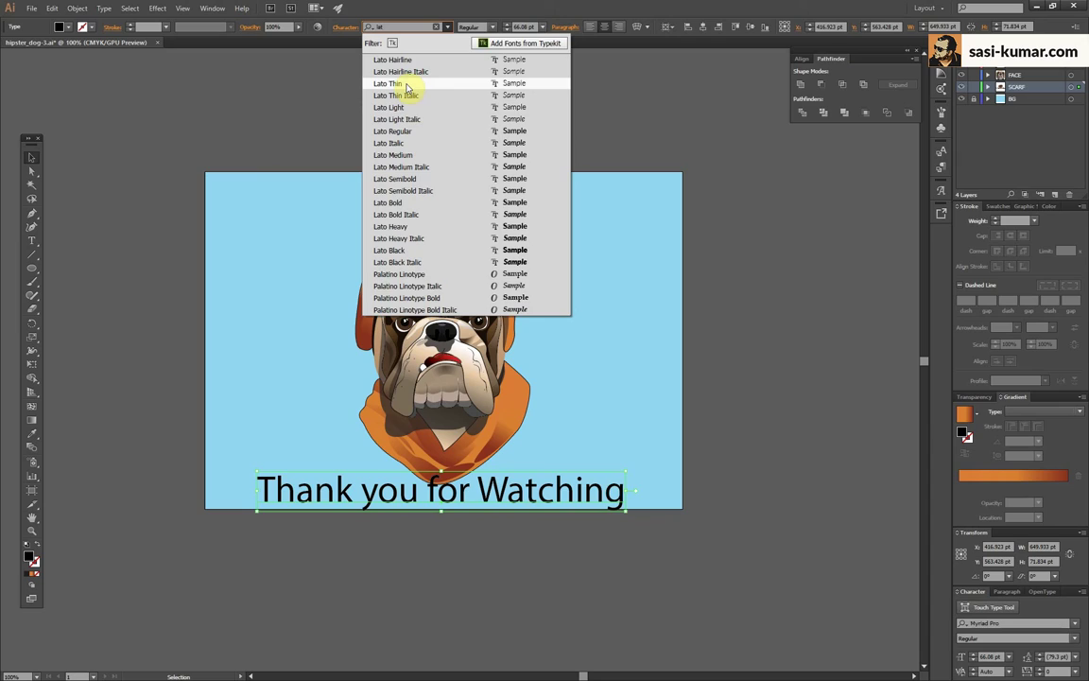
click(409, 83)
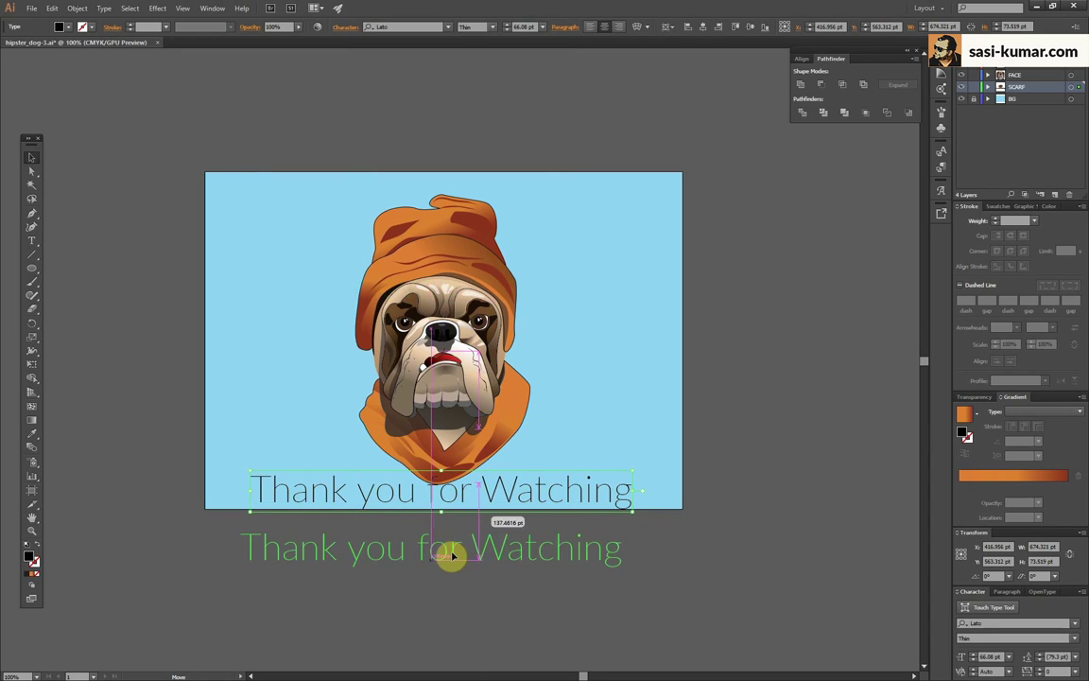
drag(452, 556, 454, 544)
click(476, 607)
Zoom in to 150% and delete the 'Thank you for Watching' caption
key(ctrl+plus)
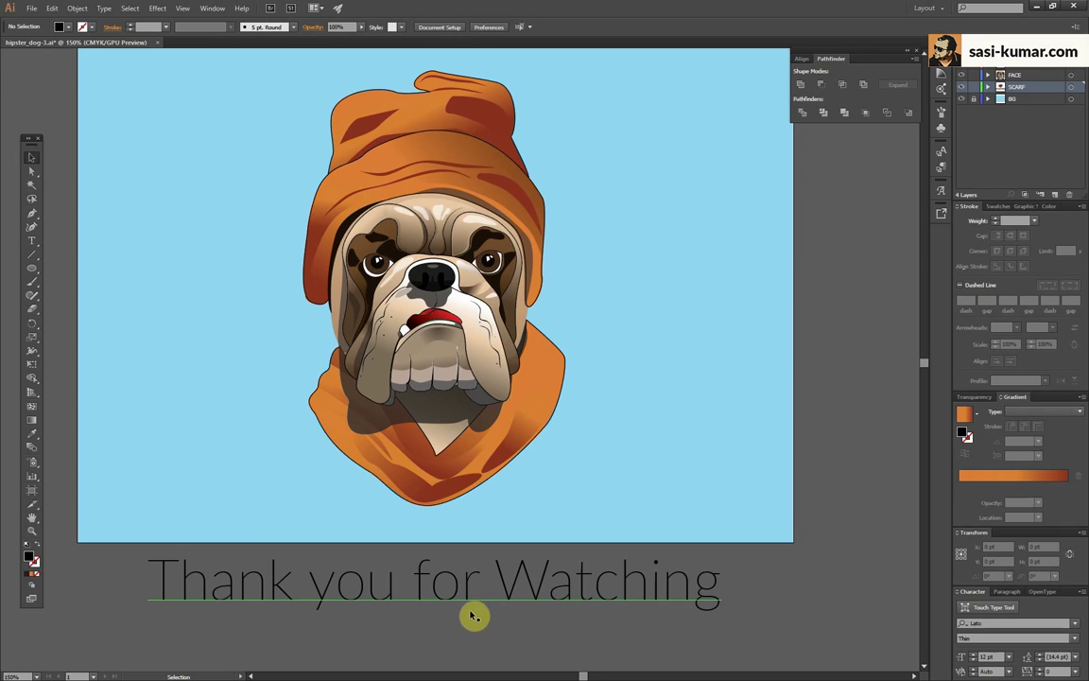
click(488, 577)
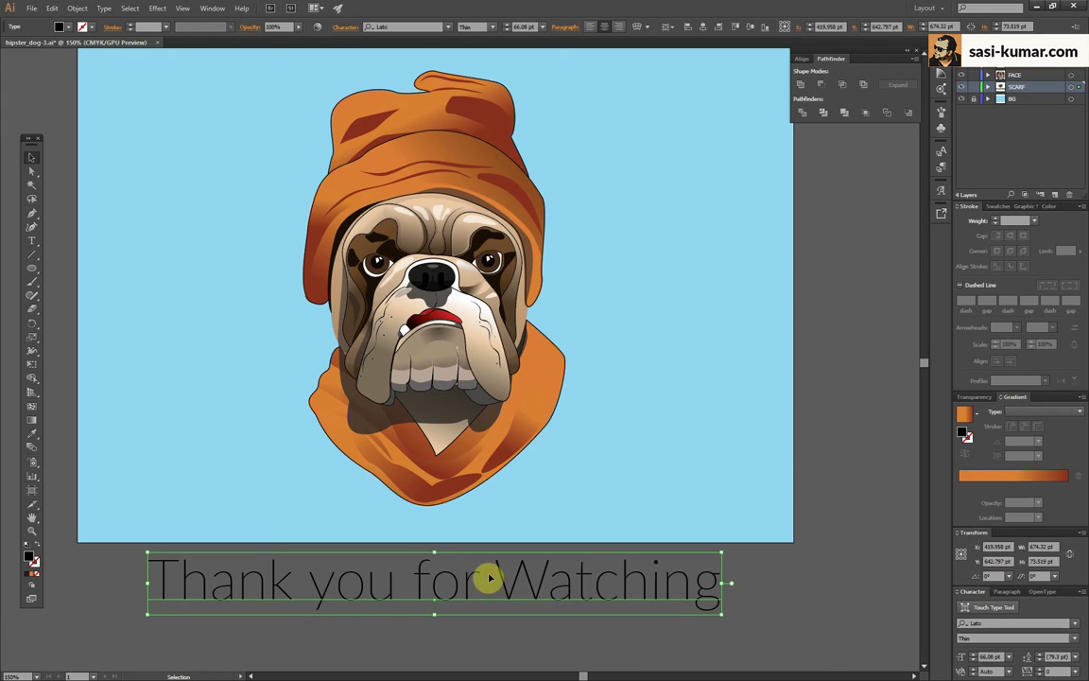
key(Delete)
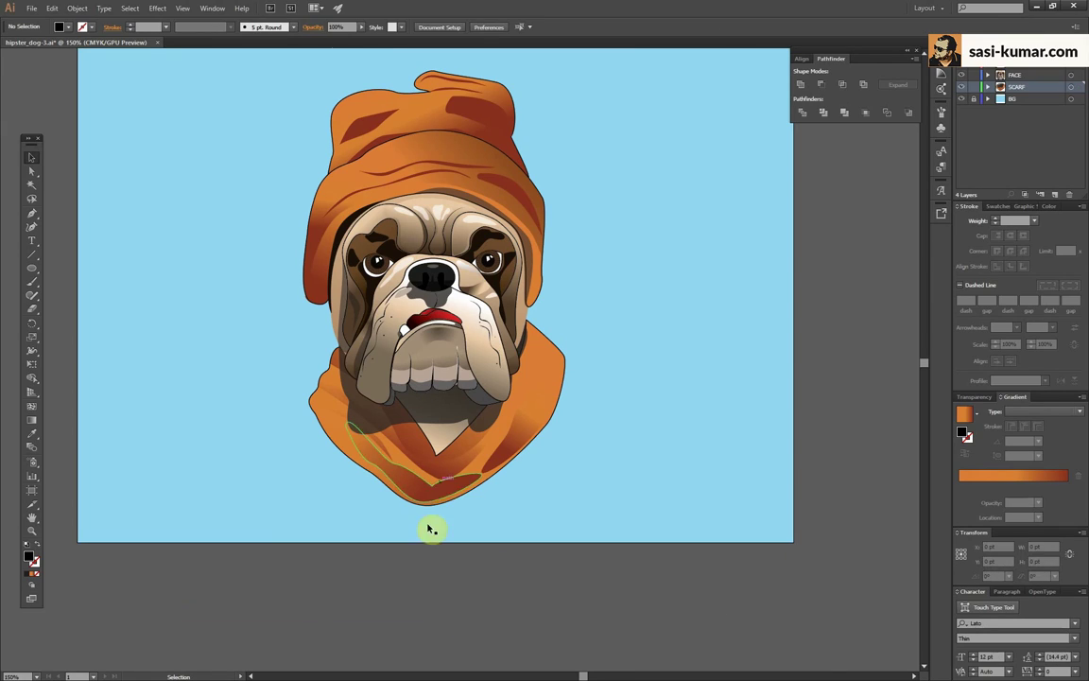